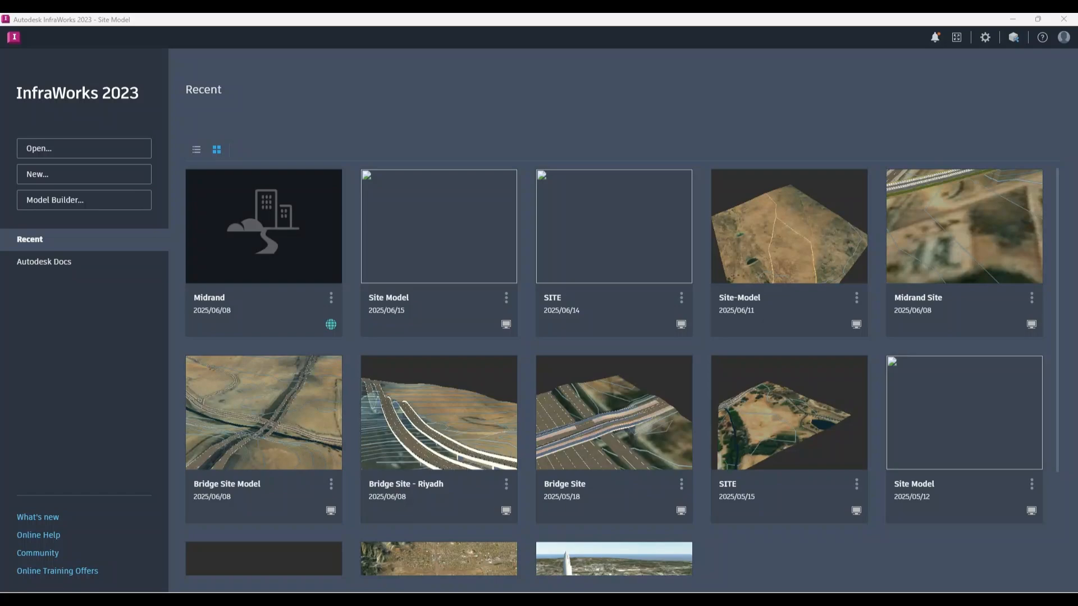
Open Model Builder and search the map for Sandton, South Africa.
{"action": "left_click", "coordinate": [62, 200]}
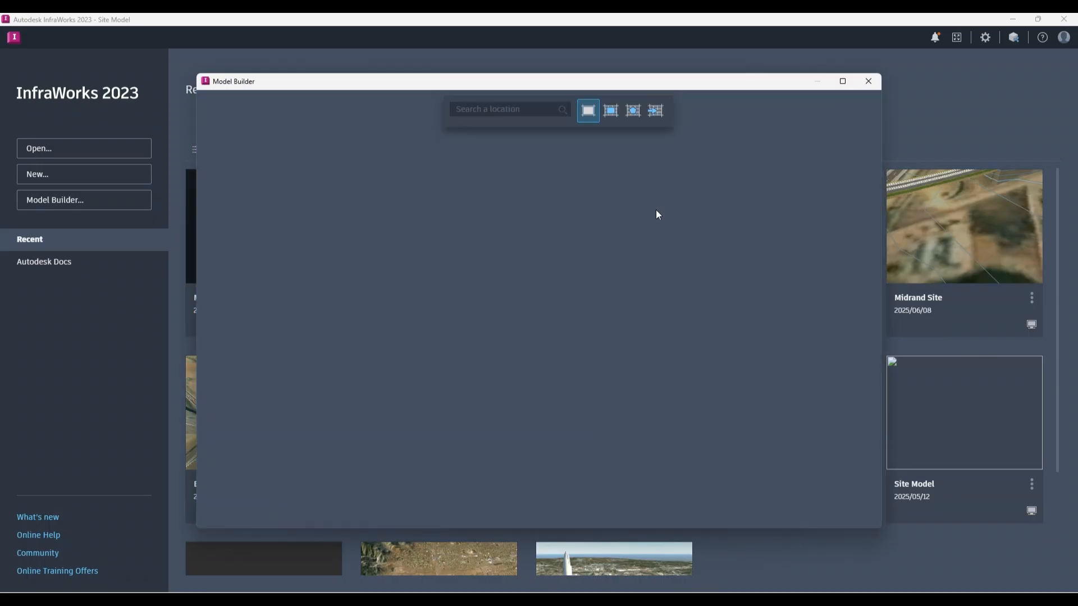
{"action": "left_click", "coordinate": [491, 108]}
{"action": "type", "text": "sandto"}
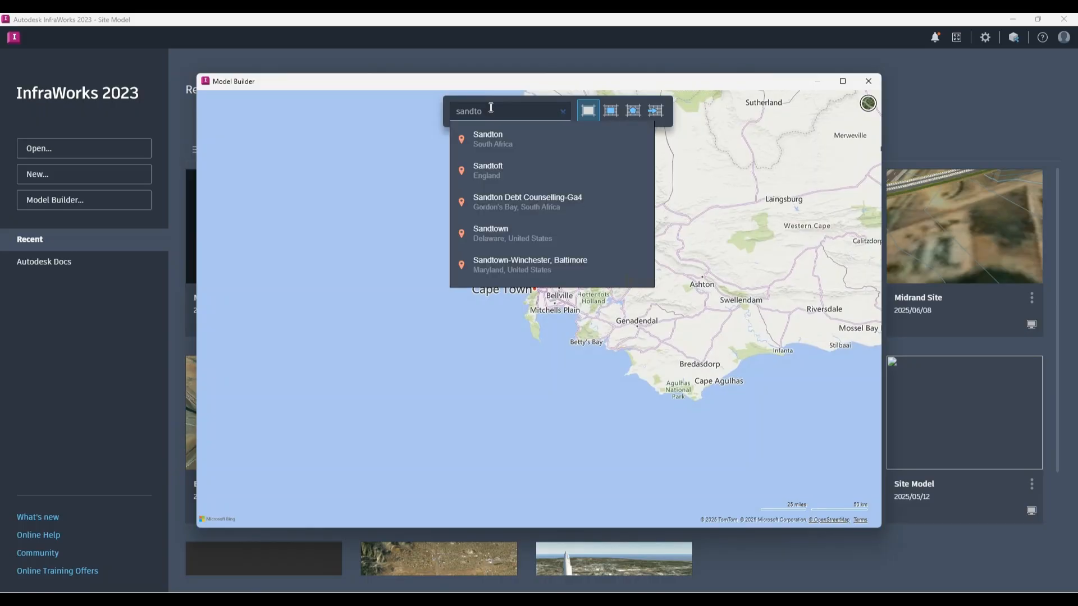
{"action": "left_click", "coordinate": [502, 139]}
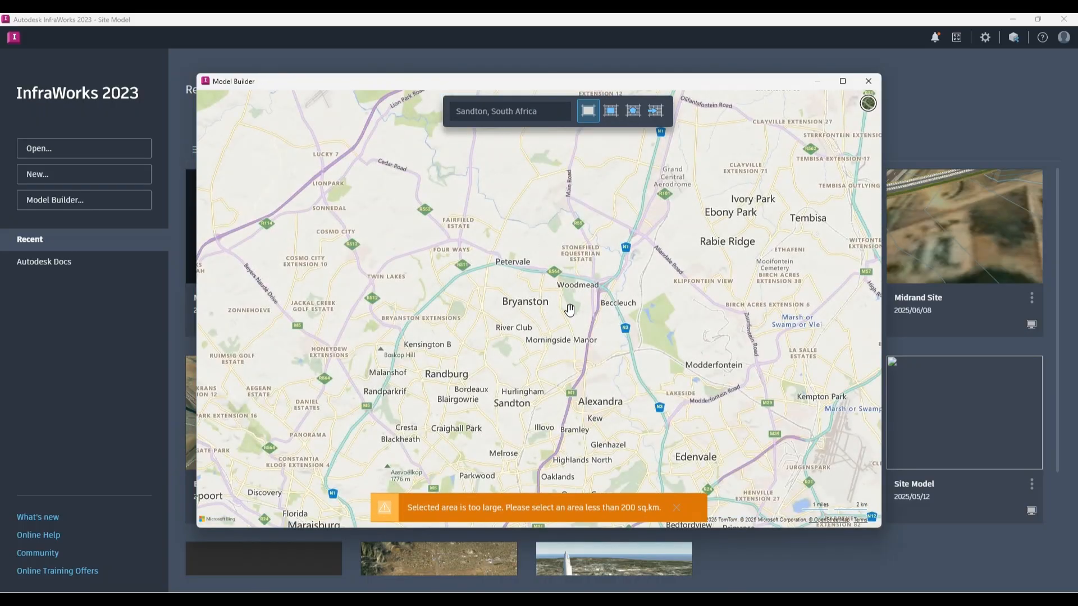
Show aerial imagery on the map and locate the open plot south of Katherine Street, beside Harris Road.
{"action": "left_click", "coordinate": [868, 104]}
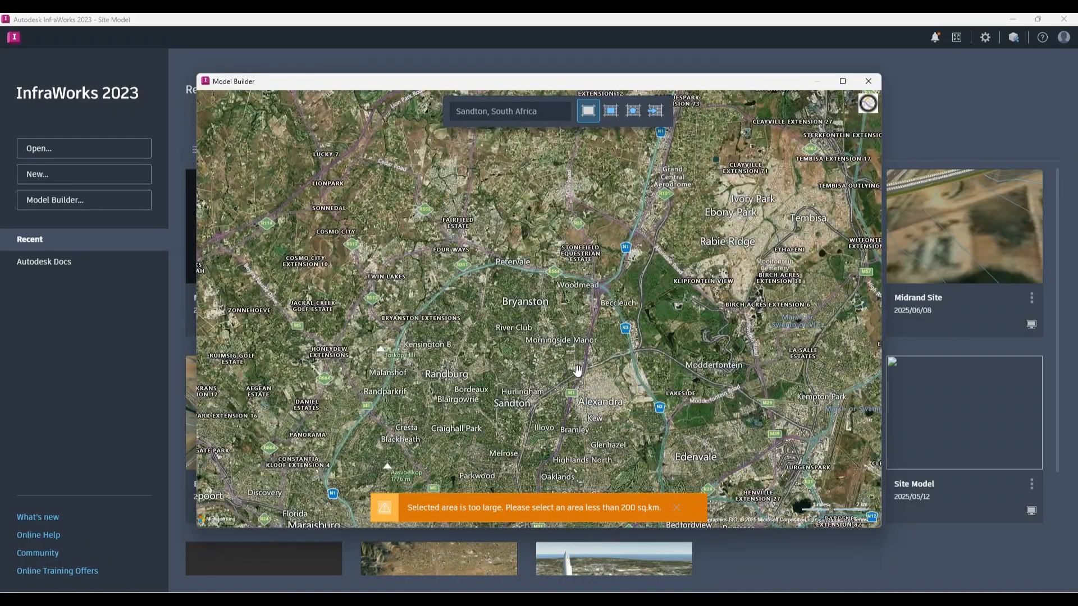
{"action": "left_click_drag", "start_coordinate": [577, 370], "coordinate": [573, 317]}
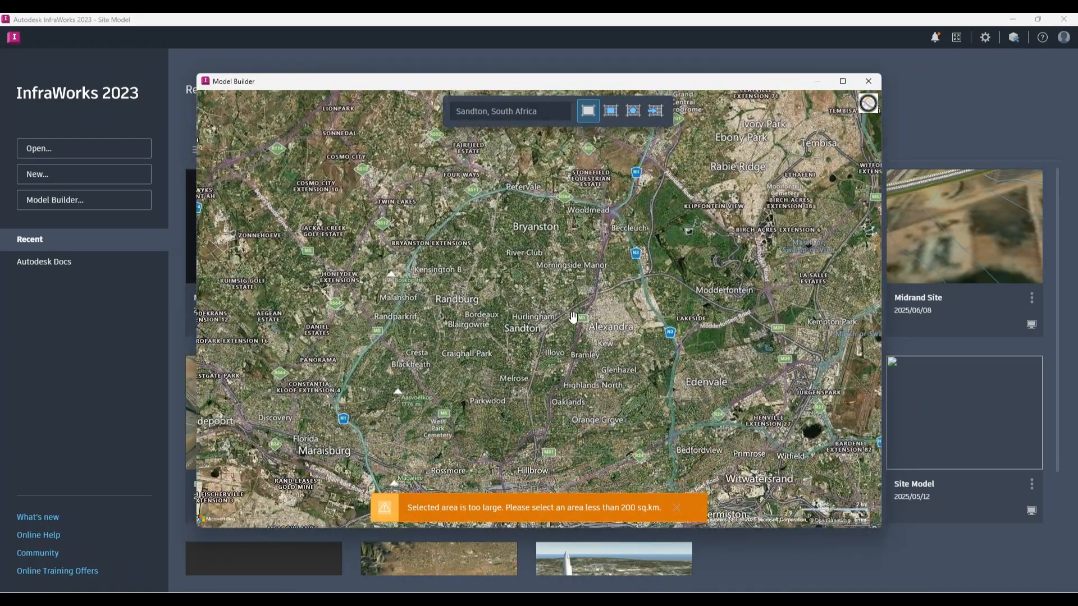
{"action": "scroll", "coordinate": [575, 317], "scroll_direction": "up", "scroll_amount": 5}
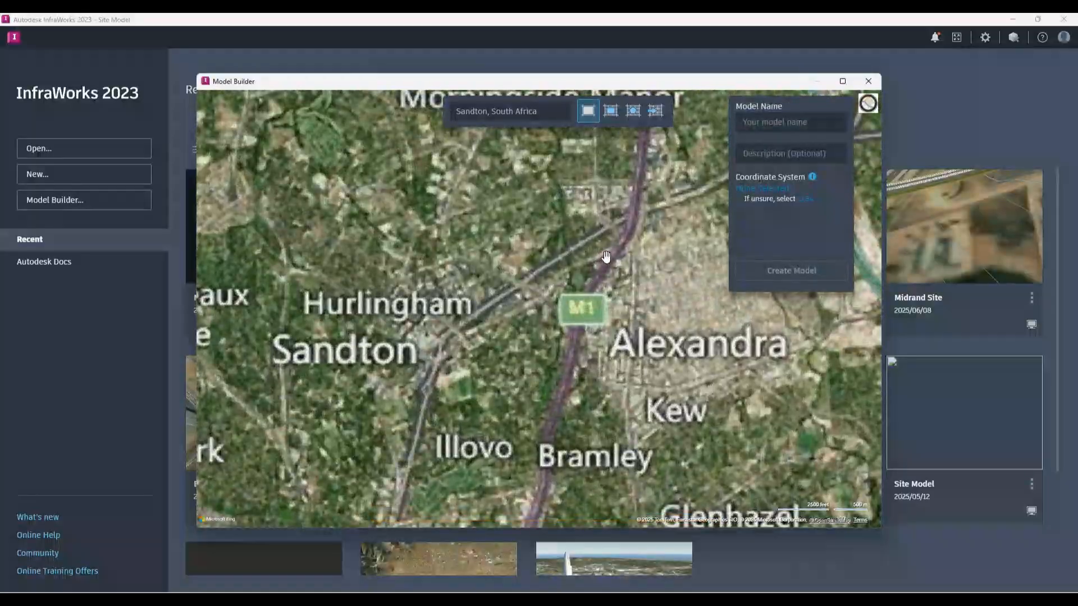
{"action": "scroll", "coordinate": [606, 257], "scroll_direction": "up", "scroll_amount": 3}
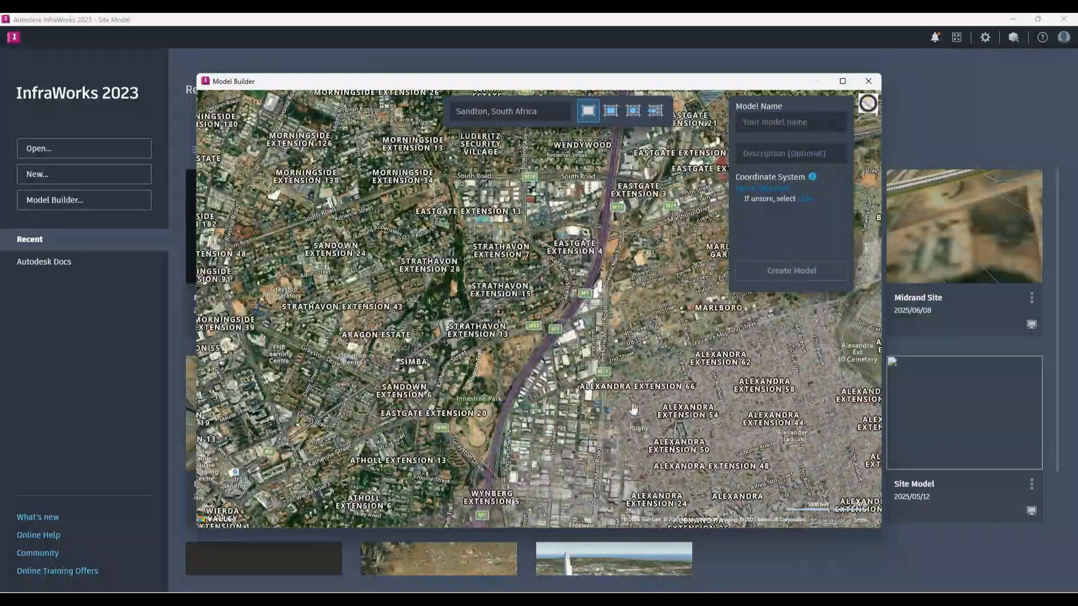
{"action": "scroll", "coordinate": [513, 286], "scroll_direction": "up", "scroll_amount": 3}
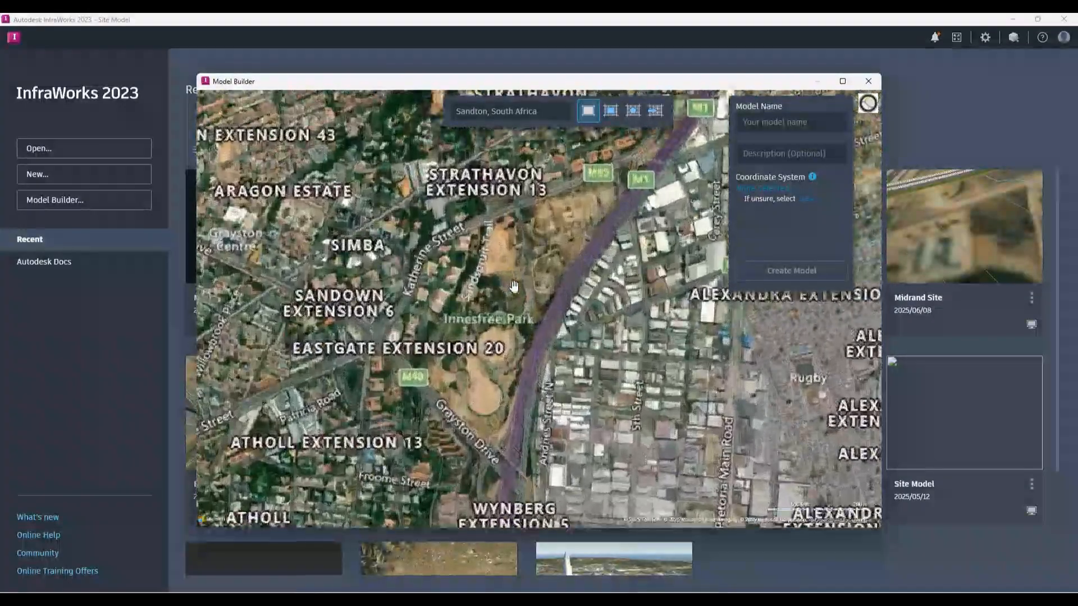
{"action": "scroll", "coordinate": [514, 286], "scroll_direction": "up", "scroll_amount": 3}
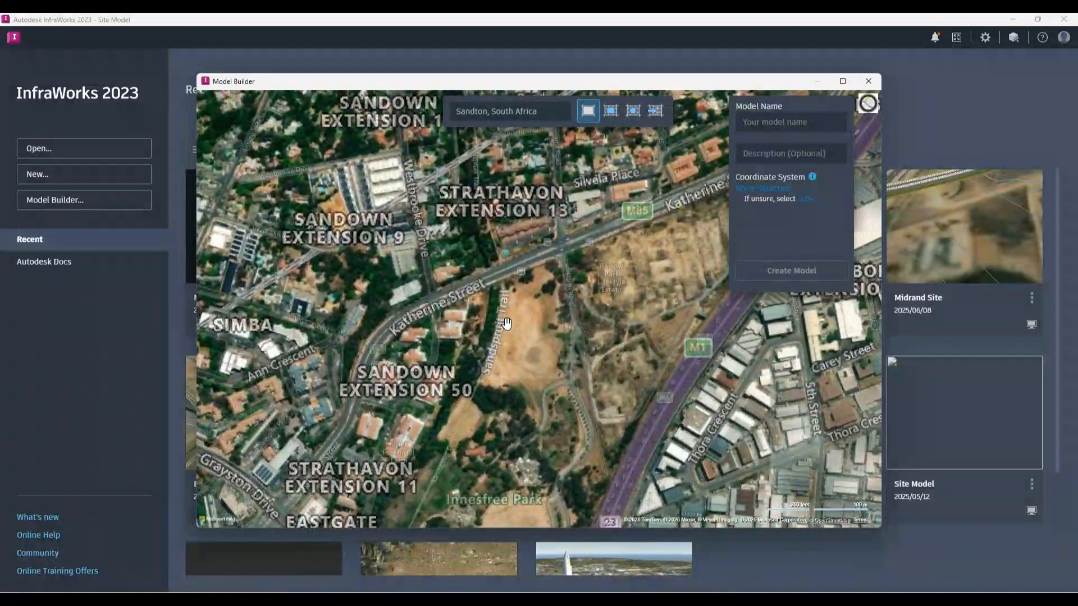
{"action": "scroll", "coordinate": [507, 323], "scroll_direction": "up", "scroll_amount": 1}
{"action": "scroll", "coordinate": [547, 324], "scroll_direction": "down", "scroll_amount": 1}
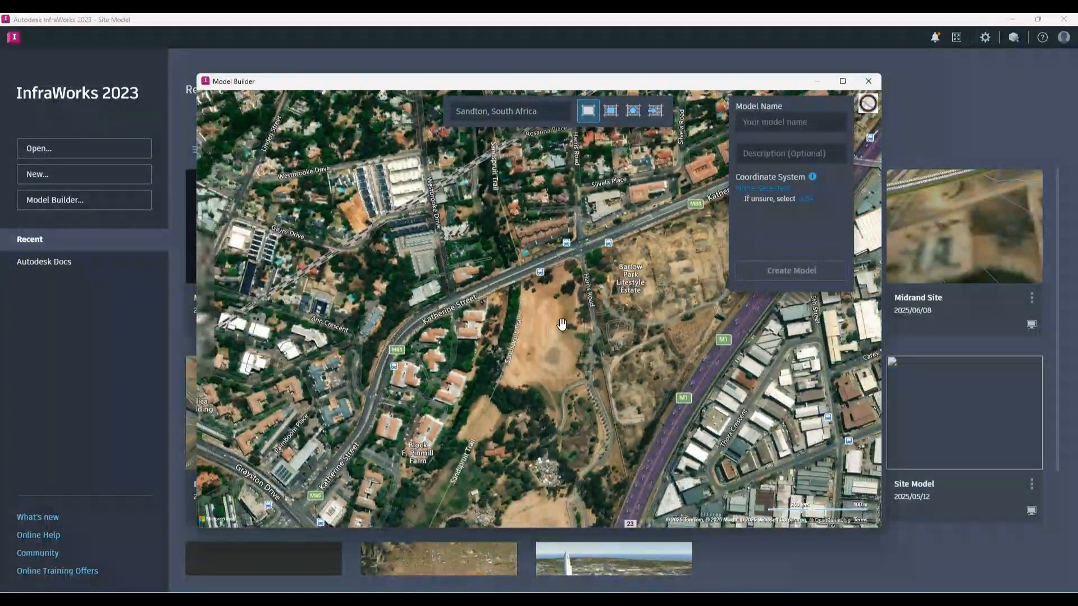
{"action": "left_click_drag", "start_coordinate": [532, 300], "coordinate": [524, 308]}
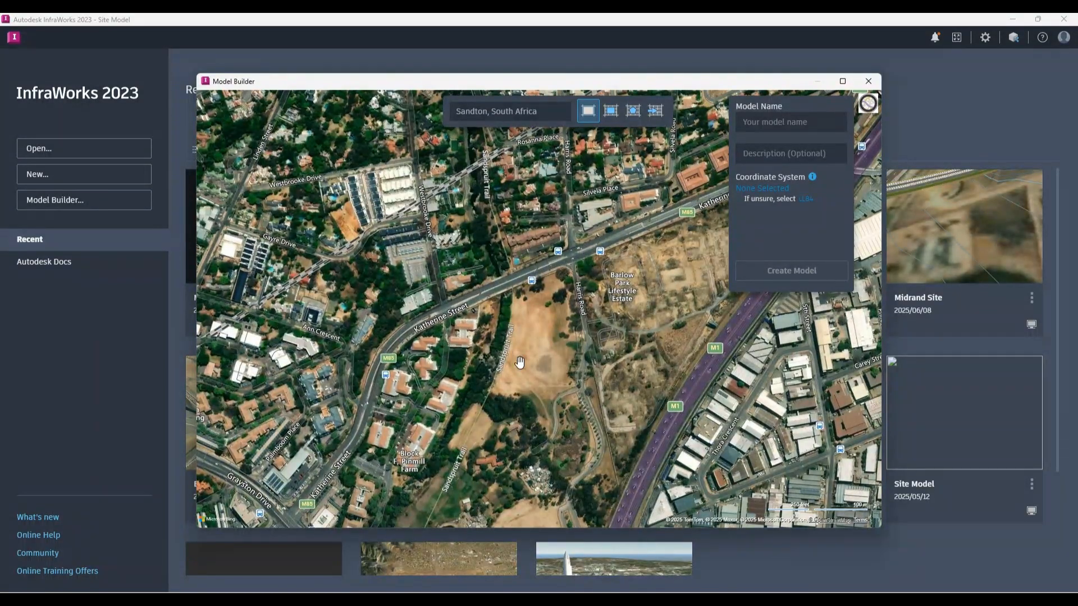
{"action": "scroll", "coordinate": [538, 359], "scroll_direction": "up", "scroll_amount": 1}
{"action": "scroll", "coordinate": [527, 286], "scroll_direction": "down", "scroll_amount": 1}
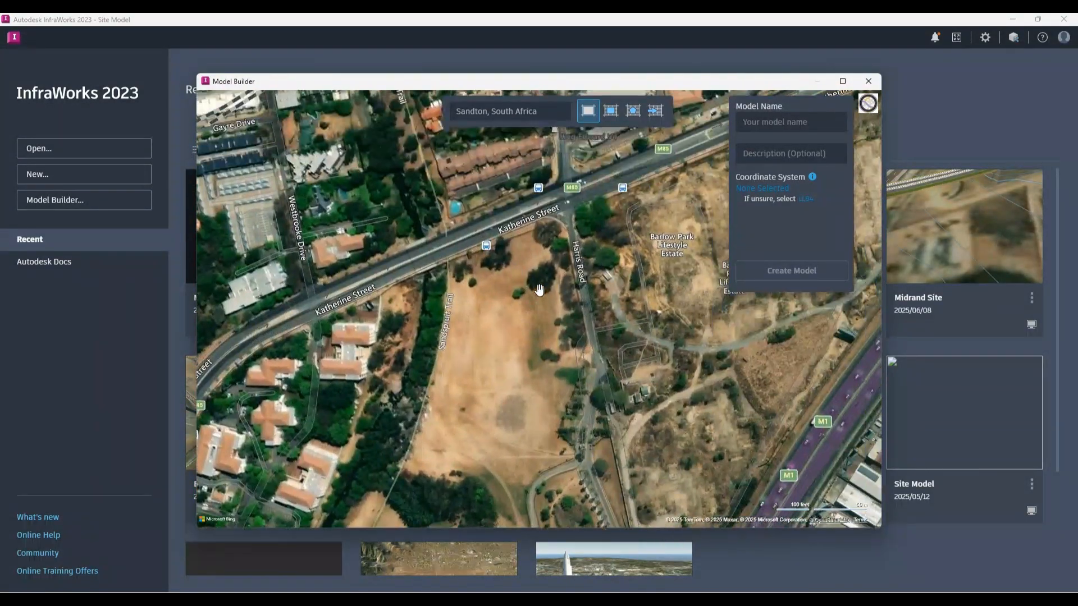
{"action": "scroll", "coordinate": [532, 288], "scroll_direction": "up", "scroll_amount": 1}
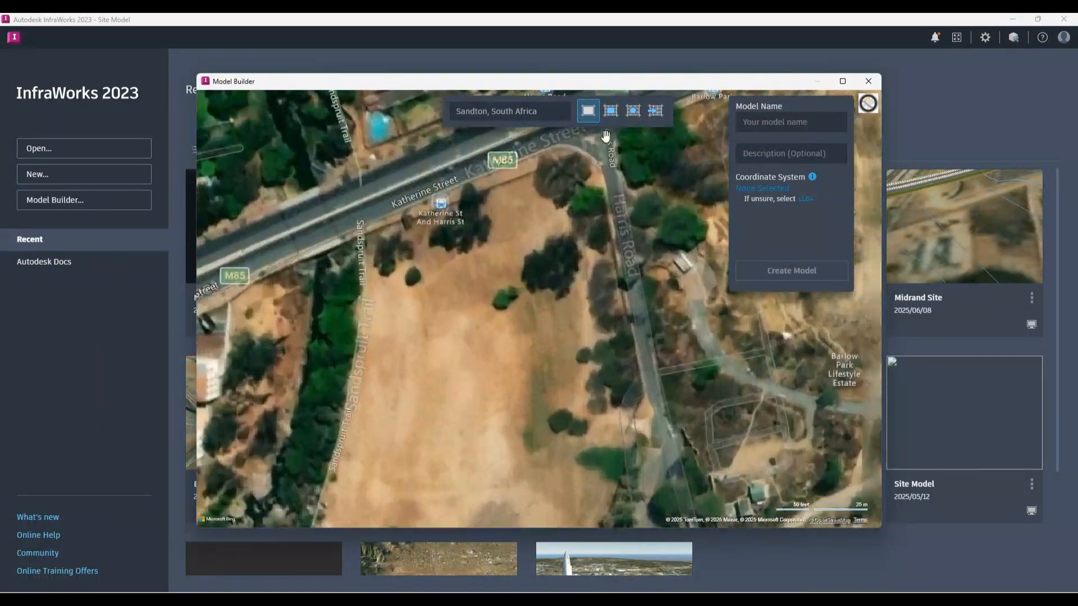
Outline the open plot between Sandspruit Trail, Katherine Street and Harris Road with a polygon as the model area.
{"action": "left_click", "coordinate": [632, 118]}
{"action": "left_click", "coordinate": [553, 147]}
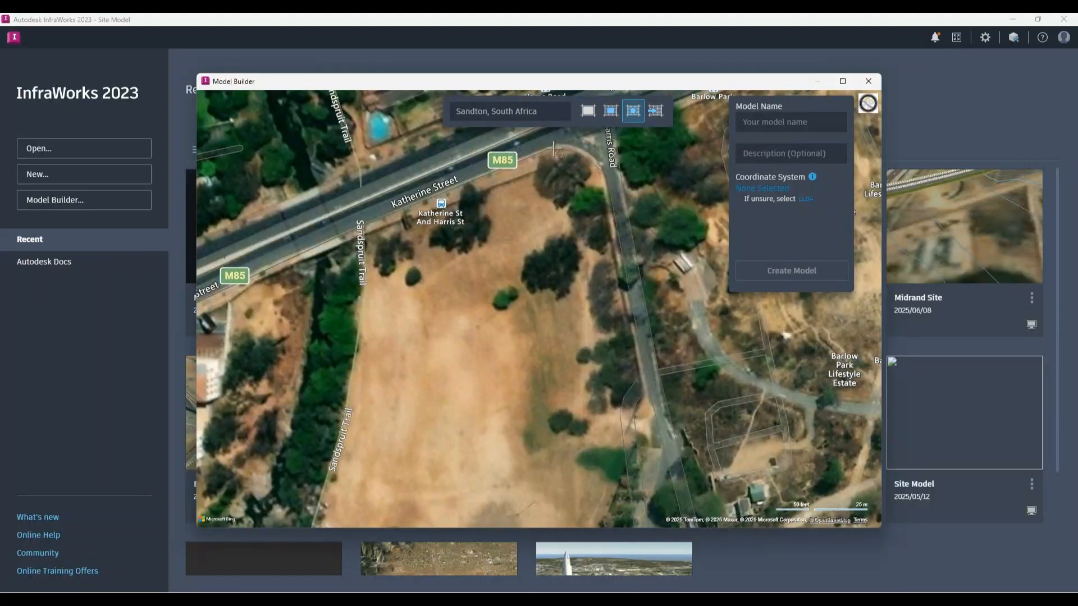
{"action": "left_click", "coordinate": [365, 226]}
{"action": "left_click", "coordinate": [357, 380]}
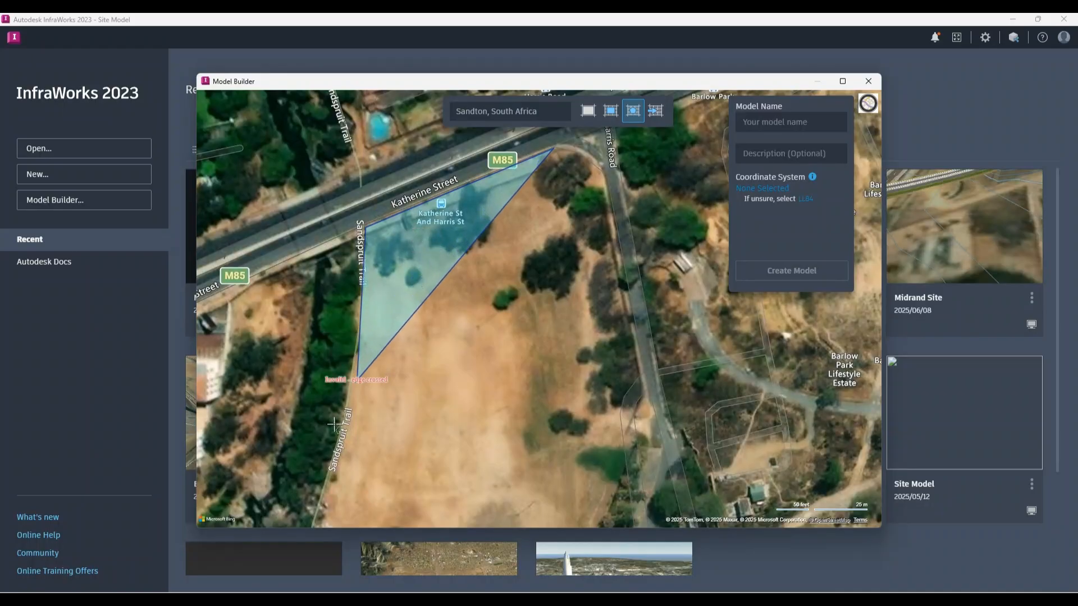
{"action": "left_click", "coordinate": [323, 496]}
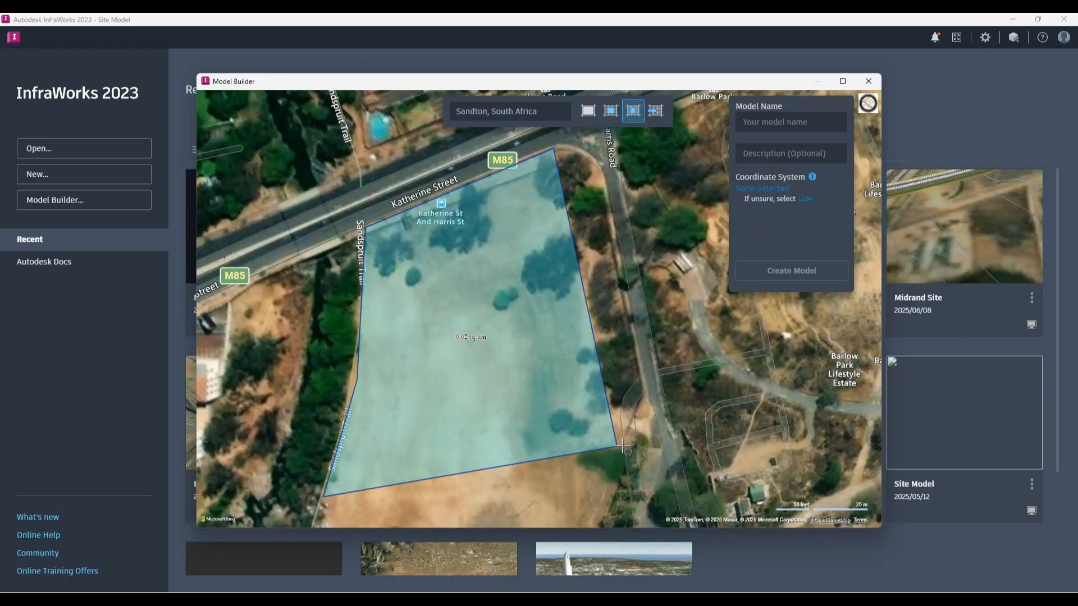
{"action": "left_click", "coordinate": [655, 432]}
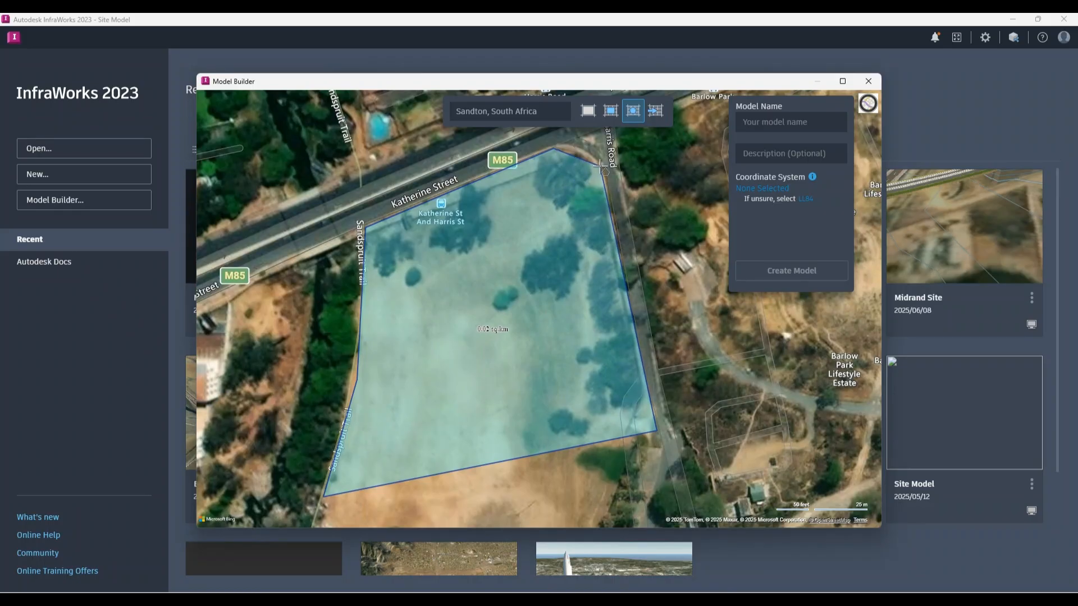
{"action": "double_click", "coordinate": [600, 165]}
Search the coordinate systems for lo29 and assign Hartebeesthoek94.Lo29 to the new model.
{"action": "left_click", "coordinate": [767, 189]}
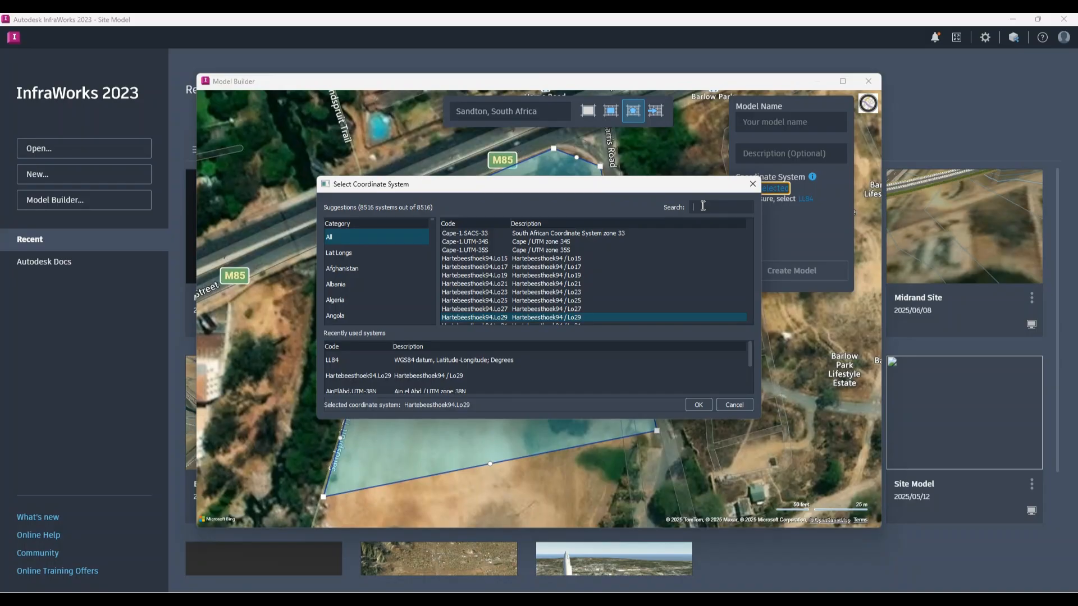
{"action": "type", "text": "lo29"}
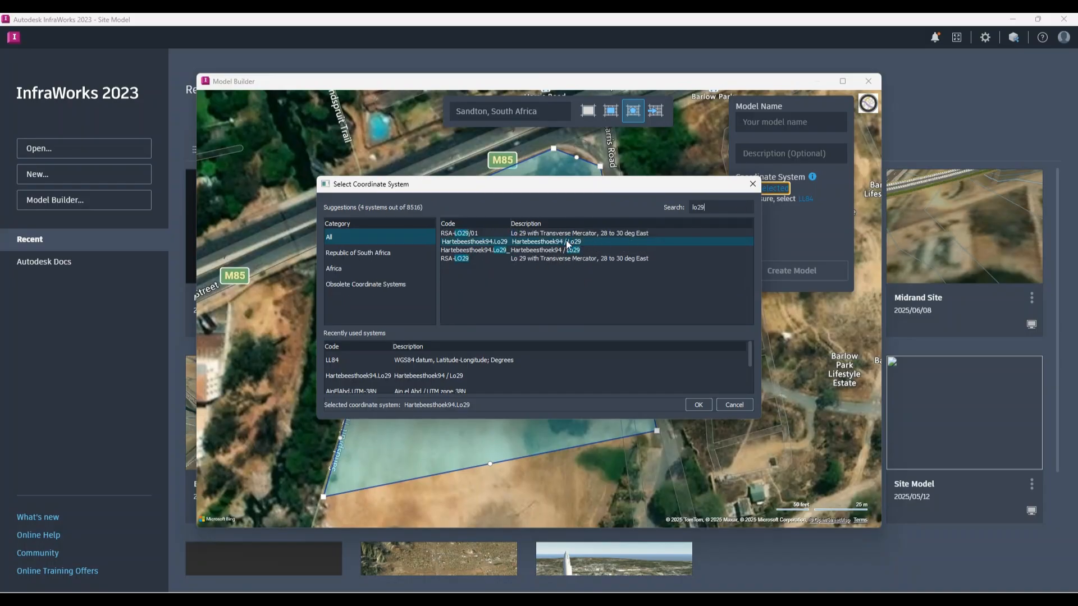
{"action": "double_click", "coordinate": [488, 243]}
Name the model BUILDING SITE and create it, accepting the model preparation notice.
{"action": "left_click", "coordinate": [789, 122]}
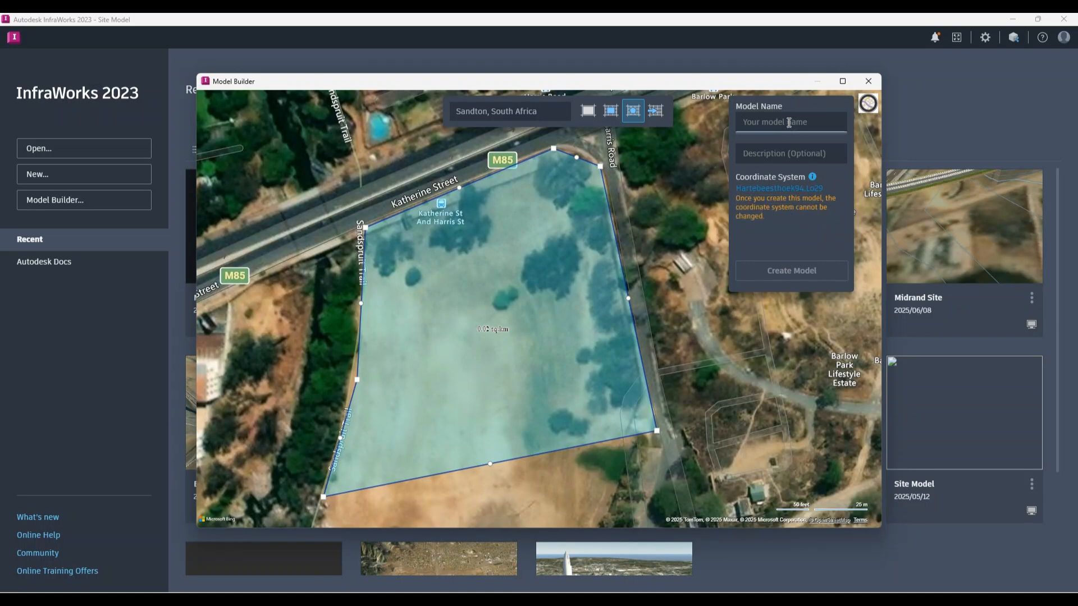
{"action": "type", "text": "BUILDING S"}
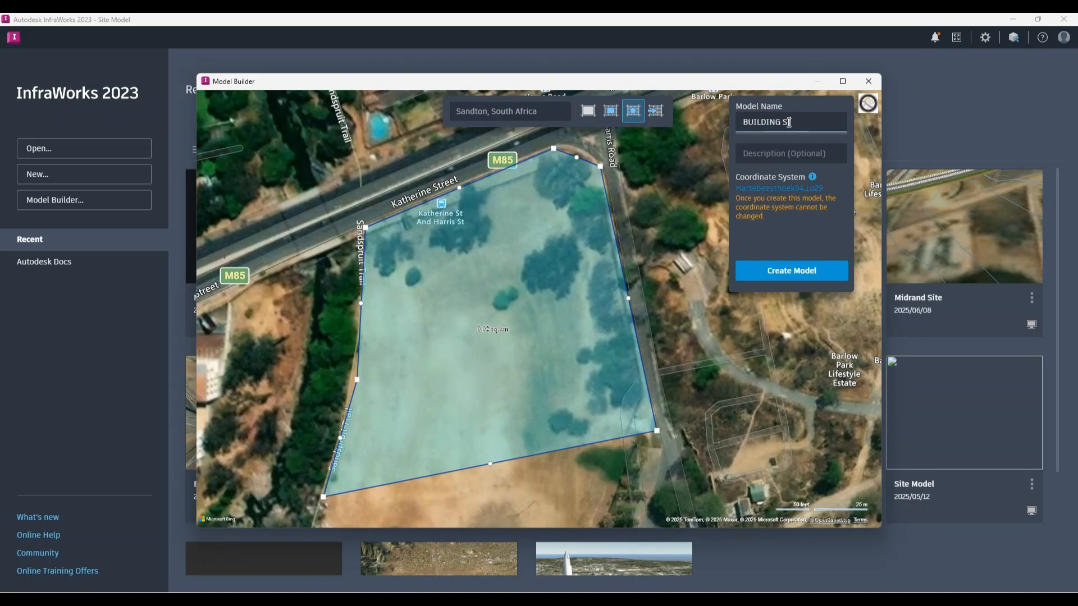
{"action": "type", "text": "ITE"}
{"action": "left_click", "coordinate": [776, 273]}
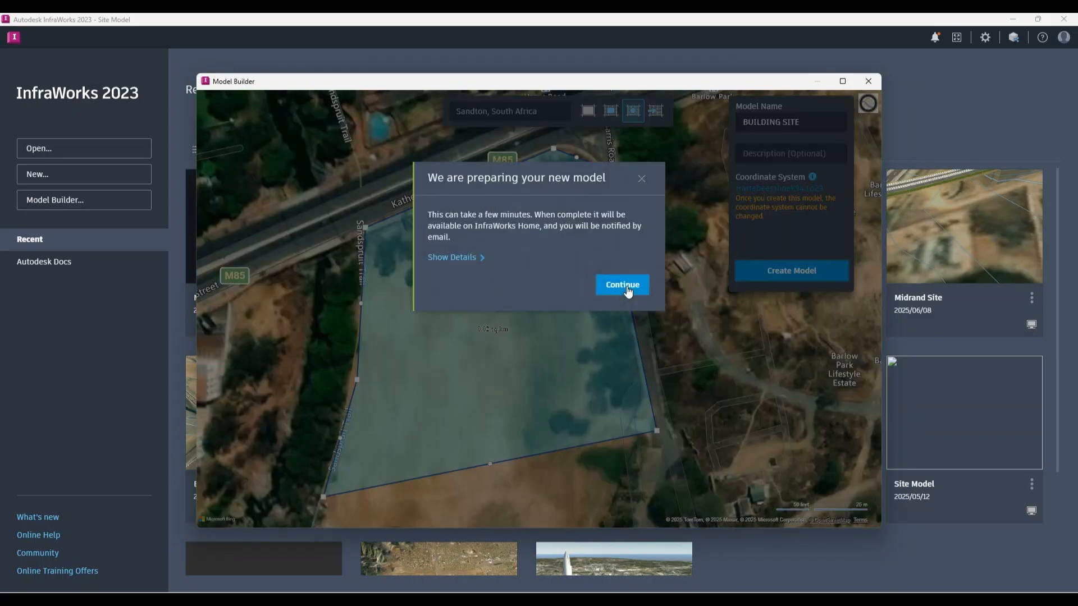
{"action": "left_click", "coordinate": [627, 287]}
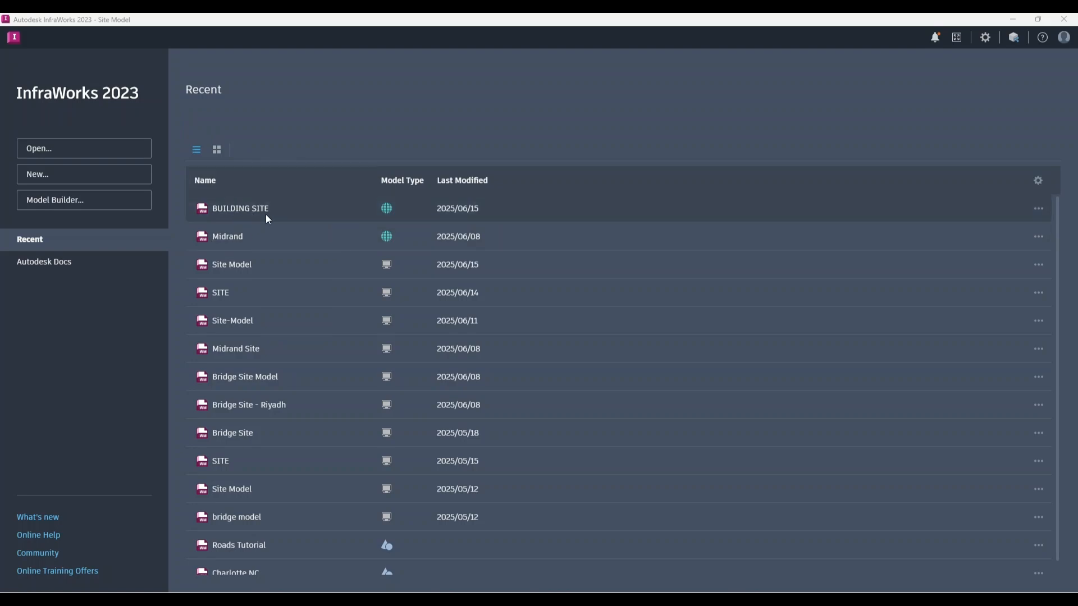
Open the BUILDING SITE model from the recent models and store it locally.
{"action": "left_click", "coordinate": [232, 210]}
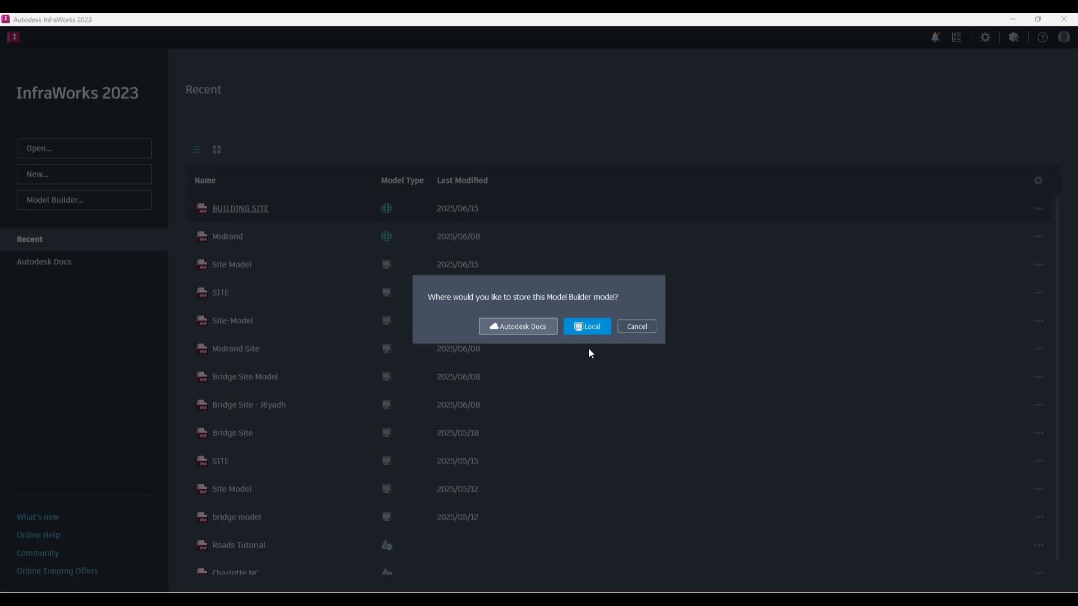
{"action": "left_click", "coordinate": [583, 326]}
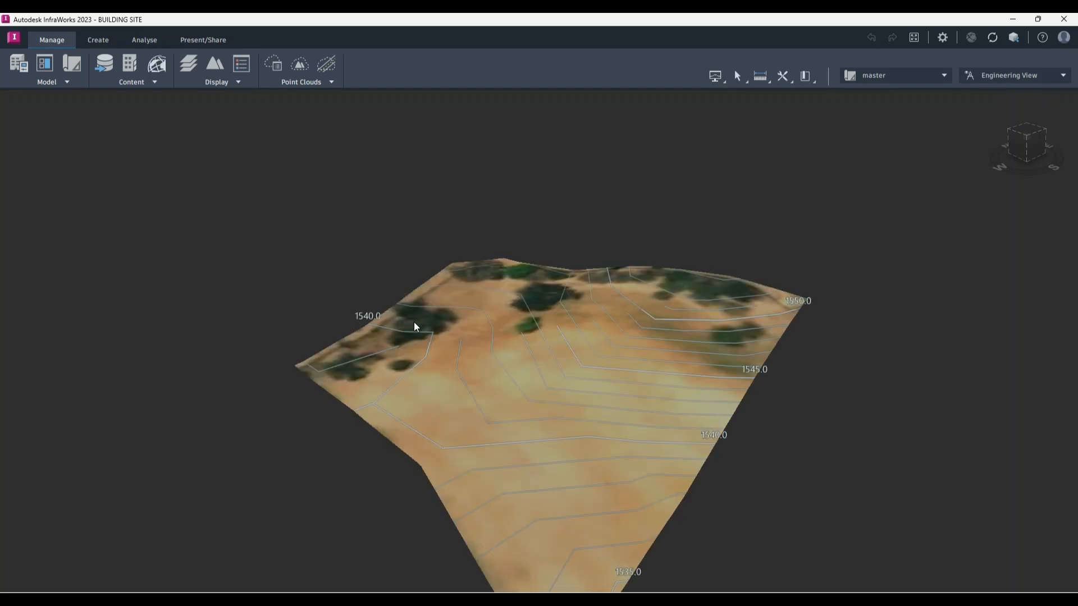
{"action": "left_click_drag", "start_coordinate": [422, 340], "coordinate": [549, 376]}
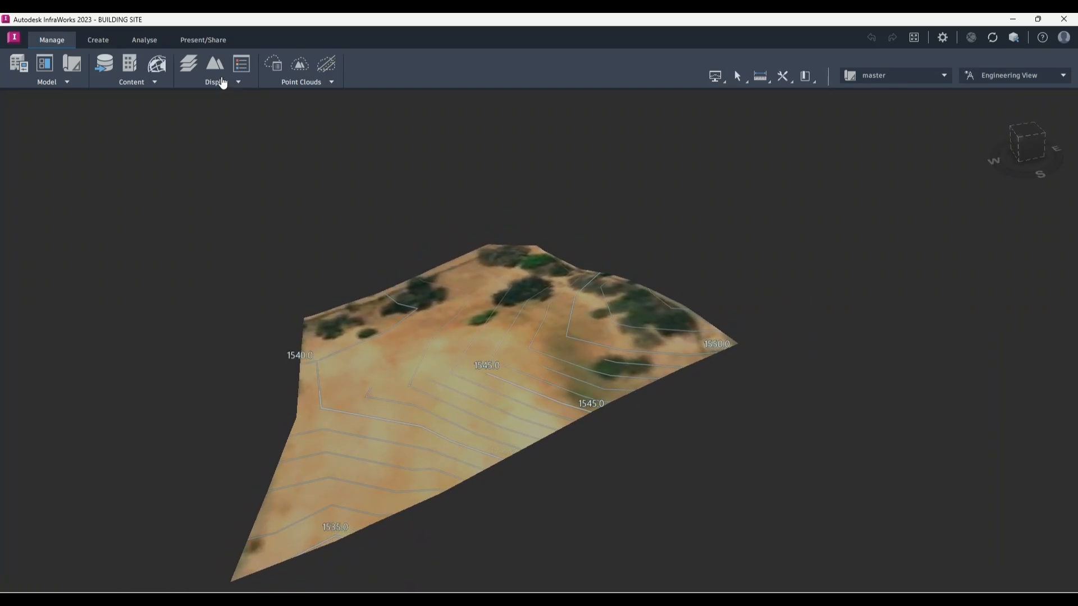
Export the entire model to the IMX file IM_Export.imx in the Solar folder.
{"action": "left_click", "coordinate": [194, 39]}
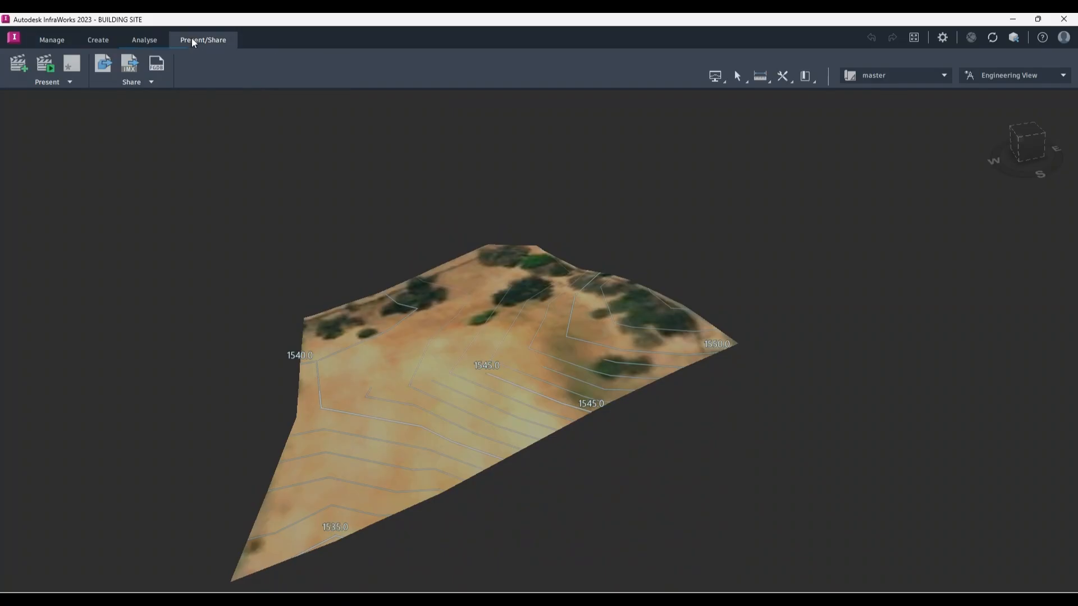
{"action": "left_click", "coordinate": [150, 82]}
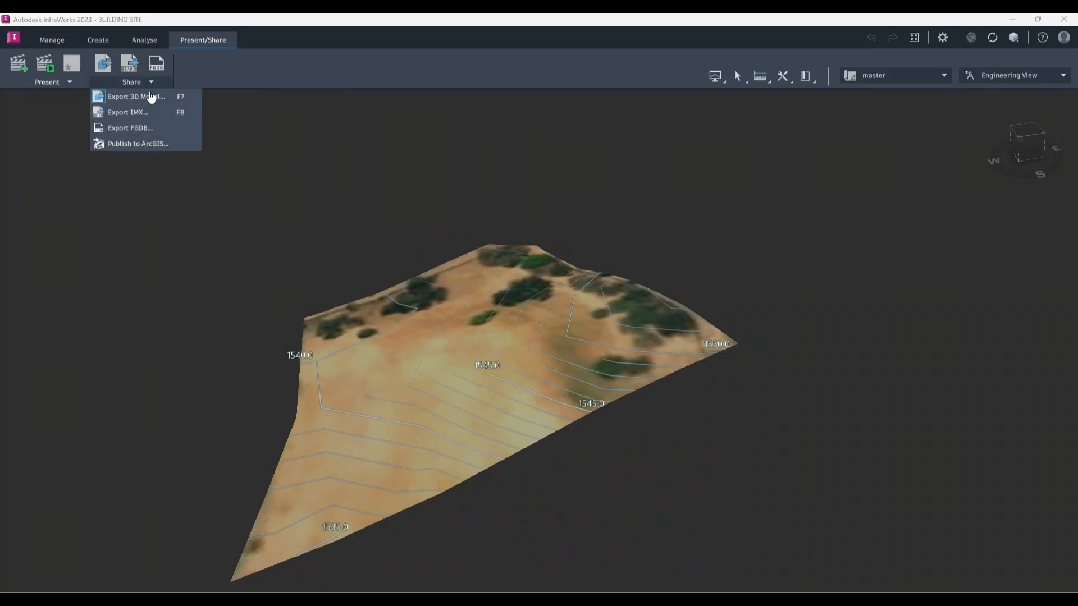
{"action": "left_click", "coordinate": [120, 114]}
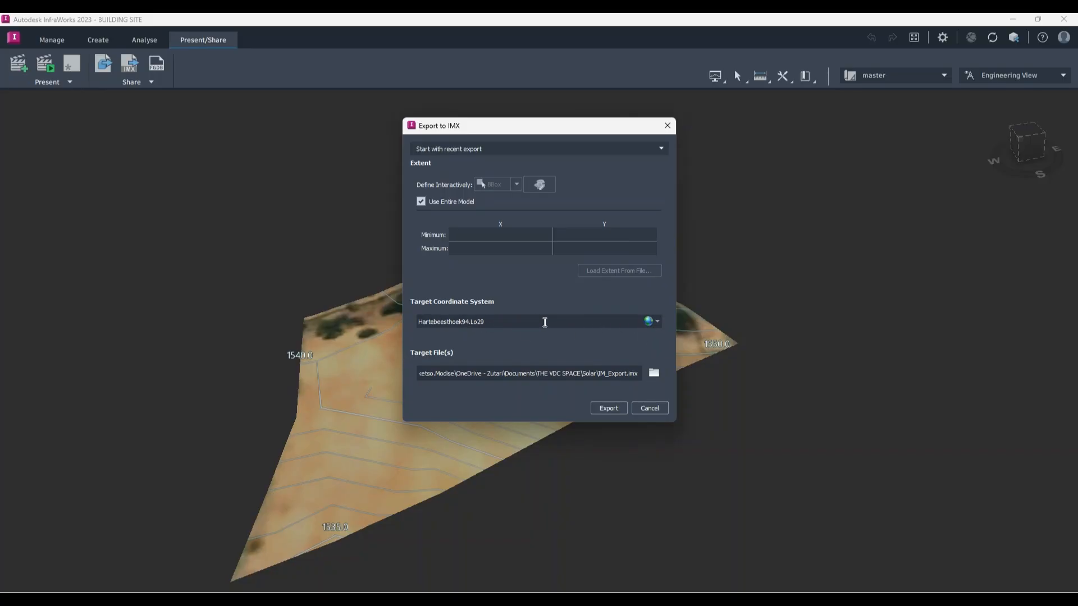
{"action": "left_click", "coordinate": [653, 373]}
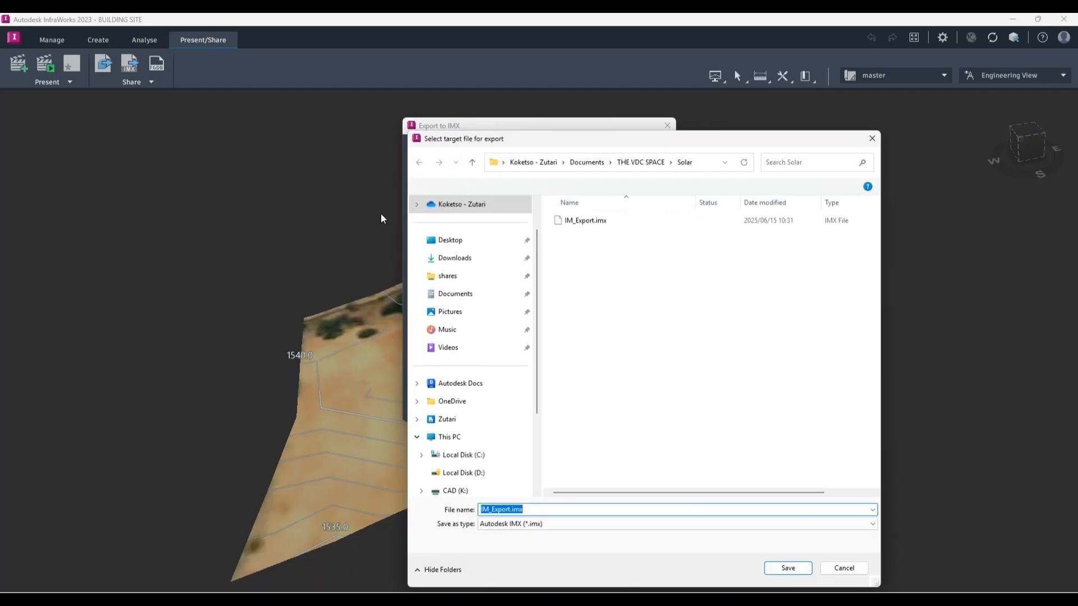
{"action": "left_click_drag", "start_coordinate": [512, 136], "coordinate": [0, 185]}
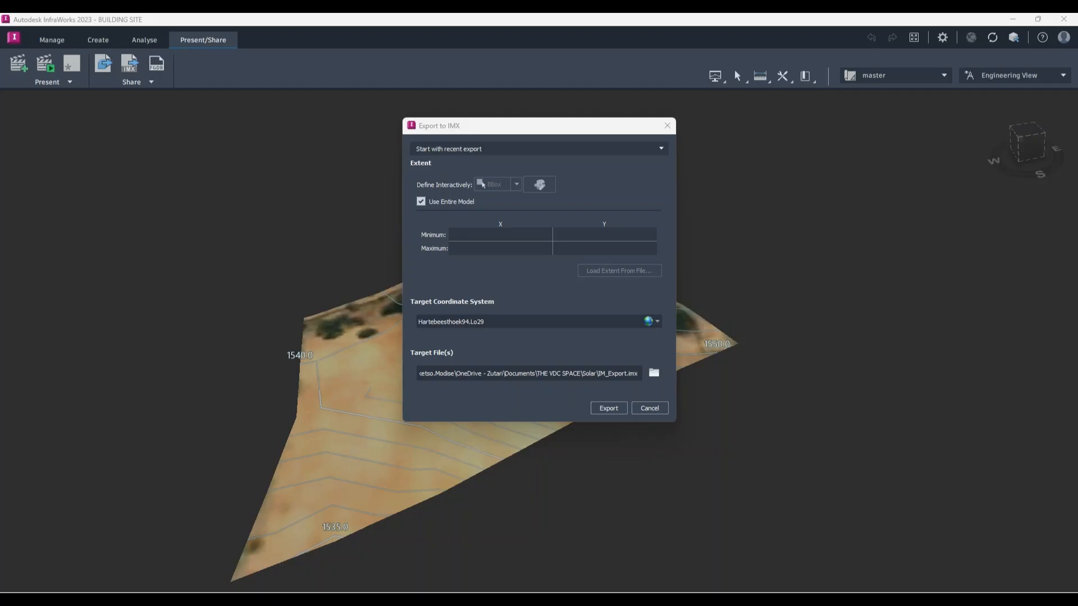
{"action": "left_click", "coordinate": [618, 405]}
{"action": "left_click", "coordinate": [540, 288]}
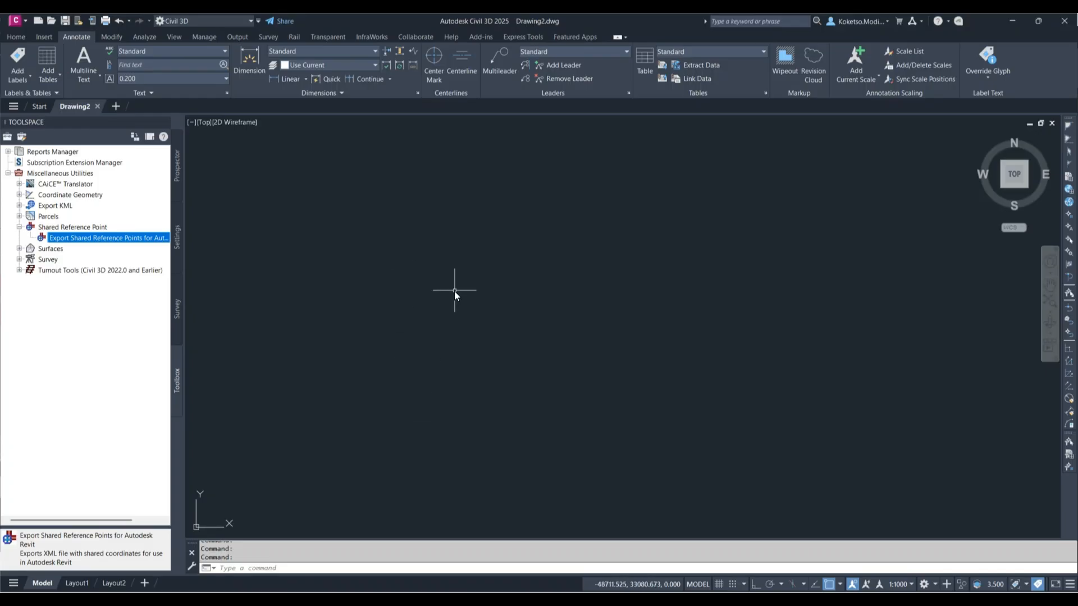
Load IM_Export.imx as the InfraWorks model to open and give the drawing the model's coordinate system, Hartebeesthoek94.Lo29.
{"action": "left_click", "coordinate": [178, 155]}
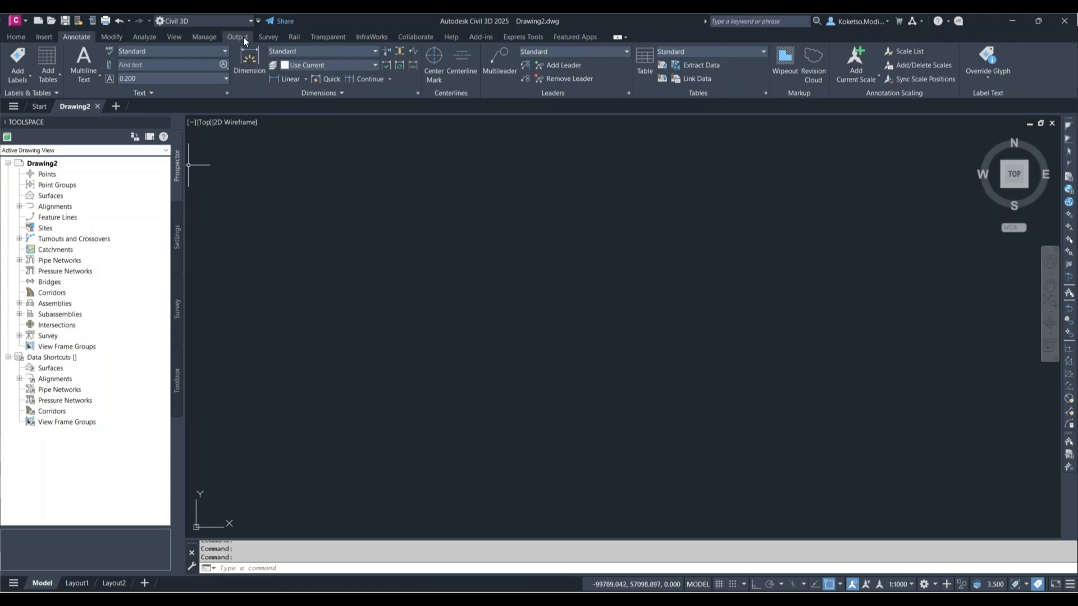
{"action": "left_click", "coordinate": [364, 37]}
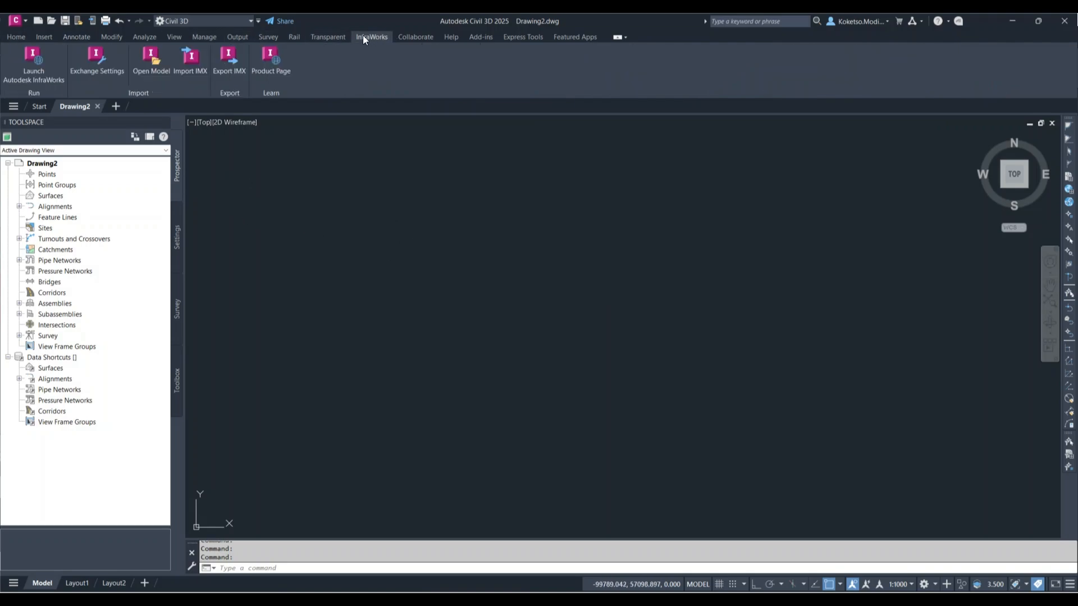
{"action": "left_click", "coordinate": [155, 64]}
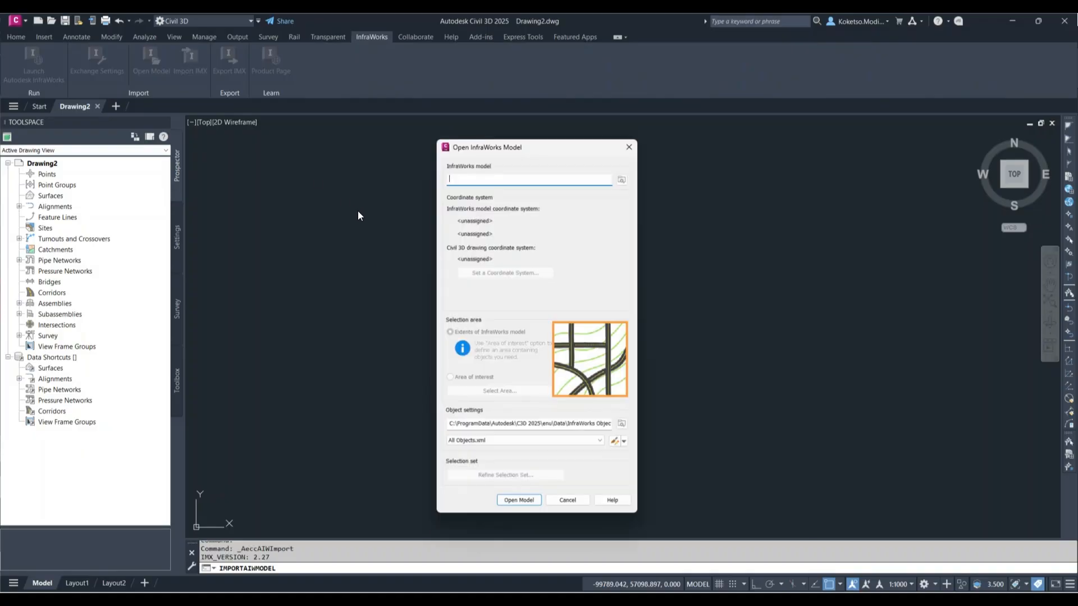
{"action": "left_click", "coordinate": [625, 173]}
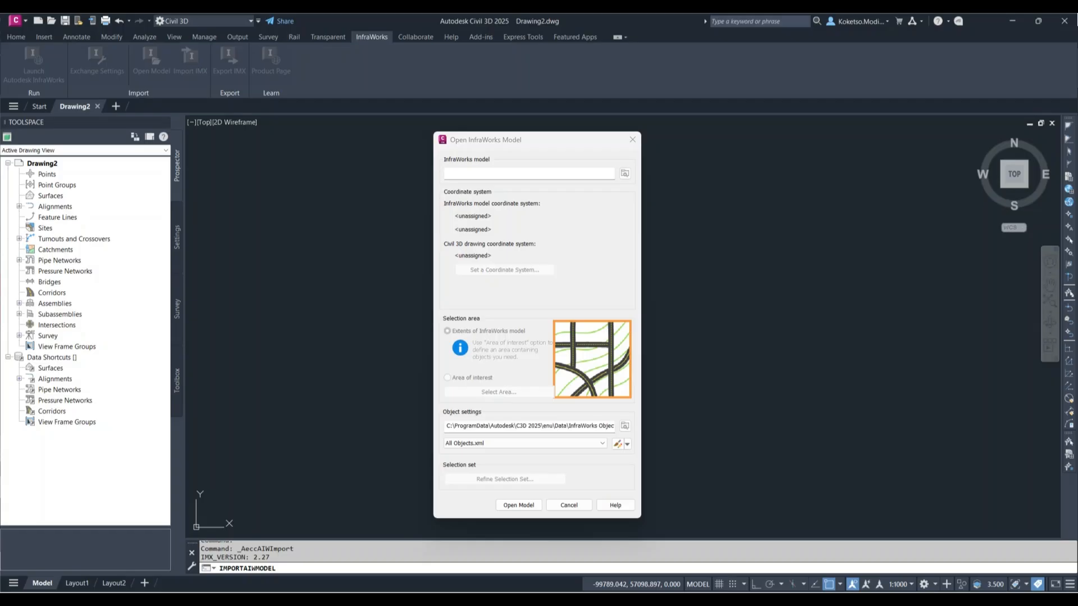
{"action": "left_click", "coordinate": [496, 270]}
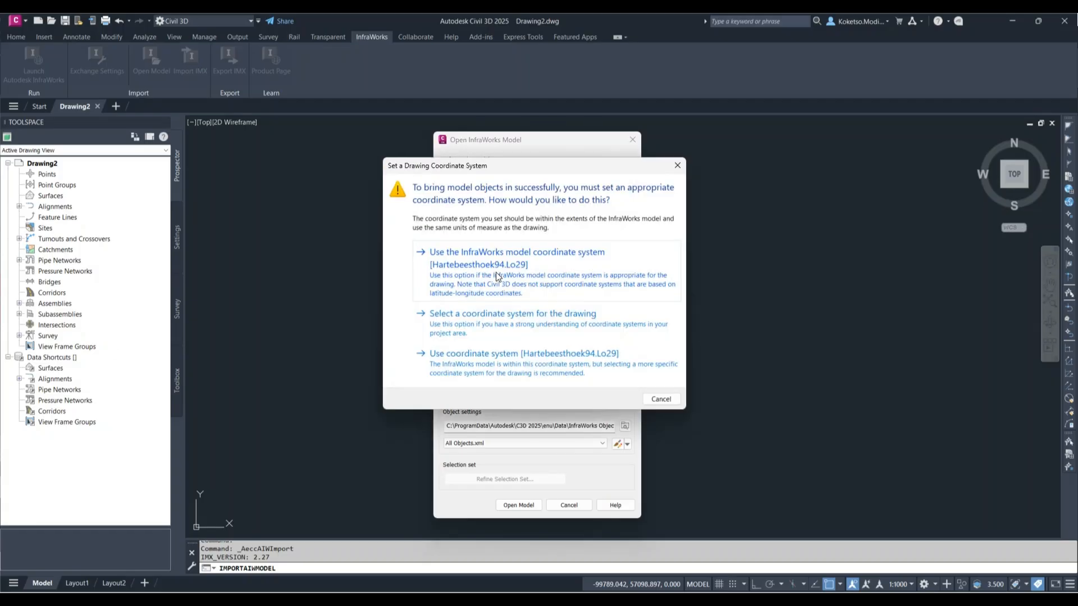
{"action": "left_click", "coordinate": [463, 264]}
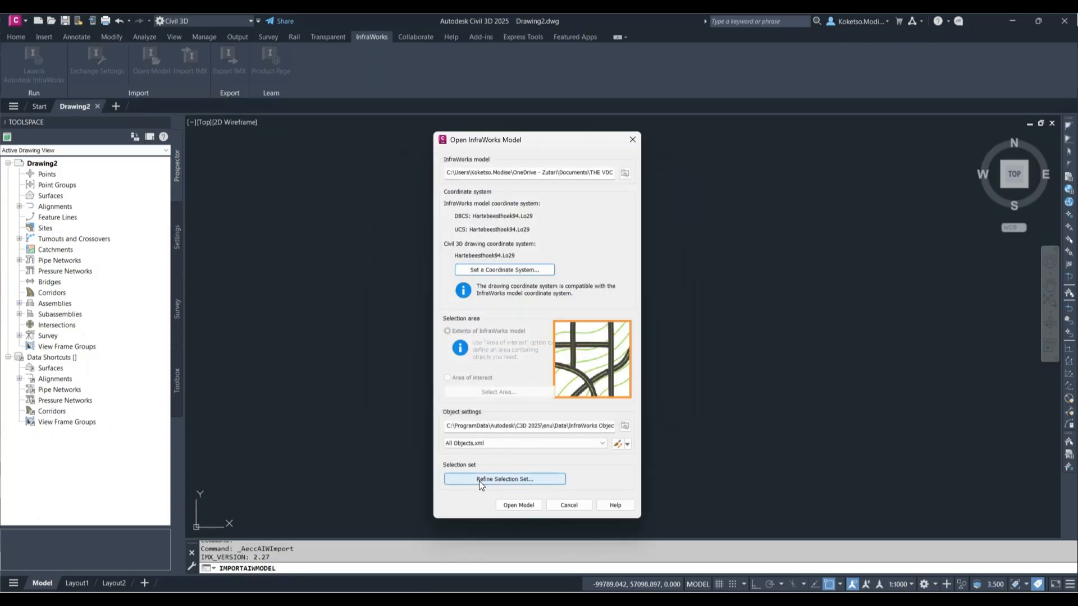
Keep the AIW_Existing_Ground terrain surface in the refined selection set and open the InfraWorks model in the drawing.
{"action": "left_click", "coordinate": [477, 479]}
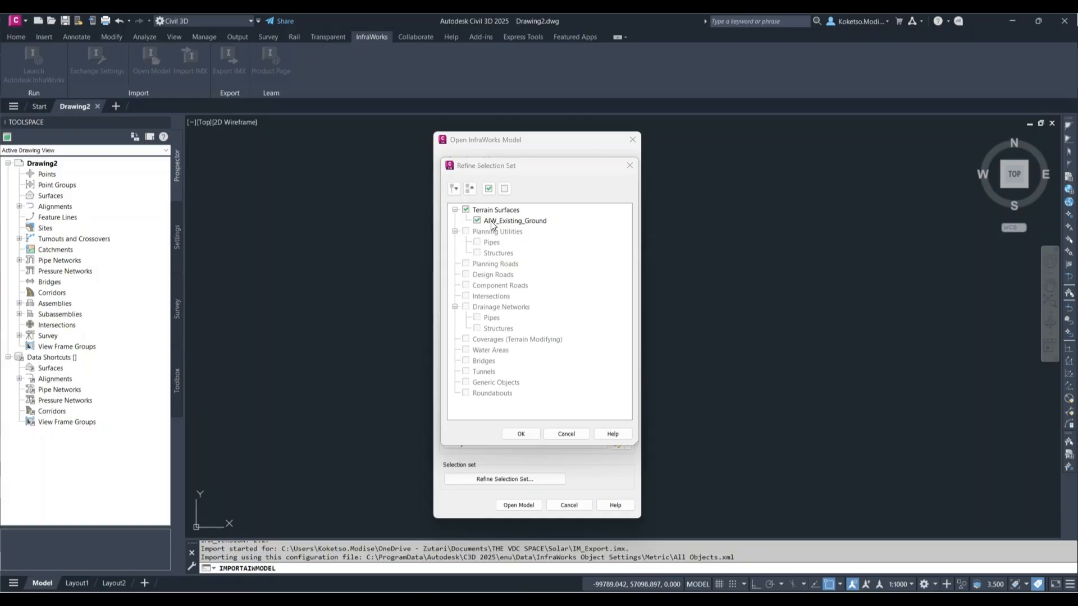
{"action": "left_click", "coordinate": [524, 433]}
{"action": "left_click", "coordinate": [530, 505]}
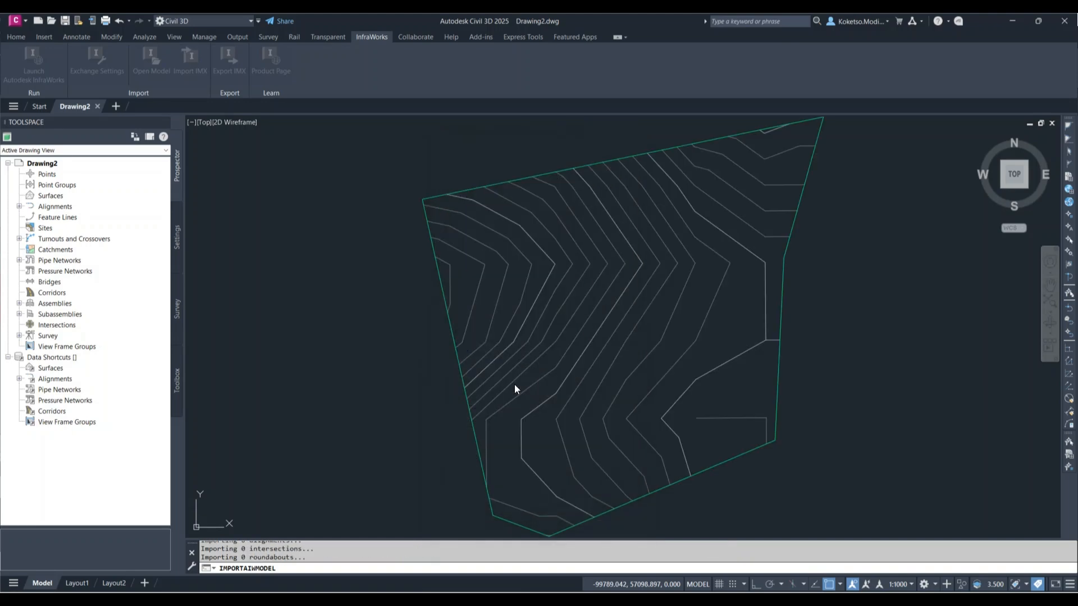
{"action": "left_click", "coordinate": [561, 265]}
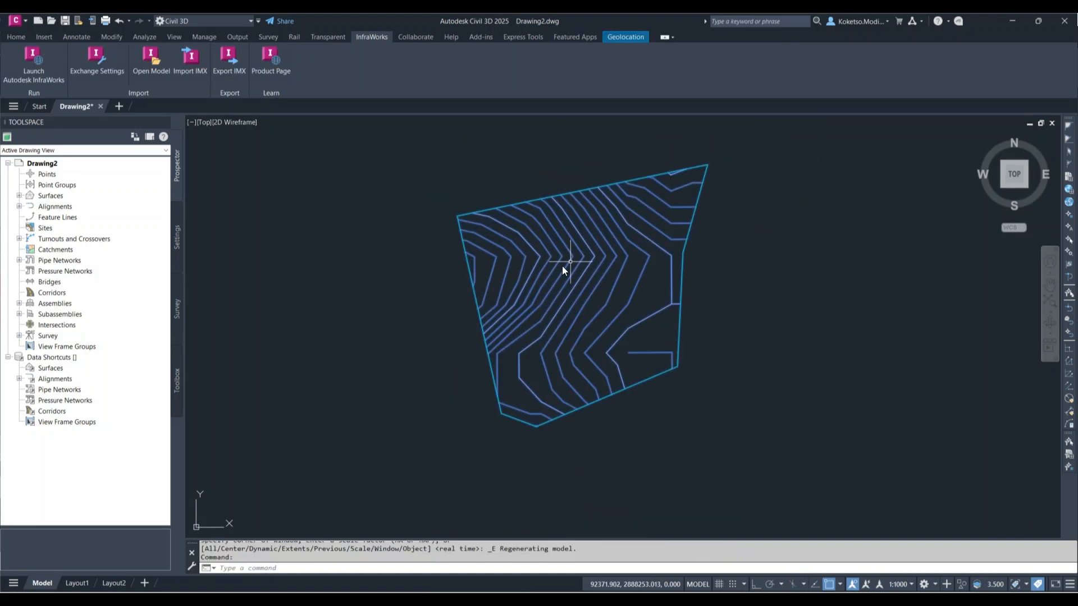
{"action": "key", "text": "Escape"}
{"action": "scroll", "coordinate": [547, 244], "scroll_direction": "up", "scroll_amount": 2}
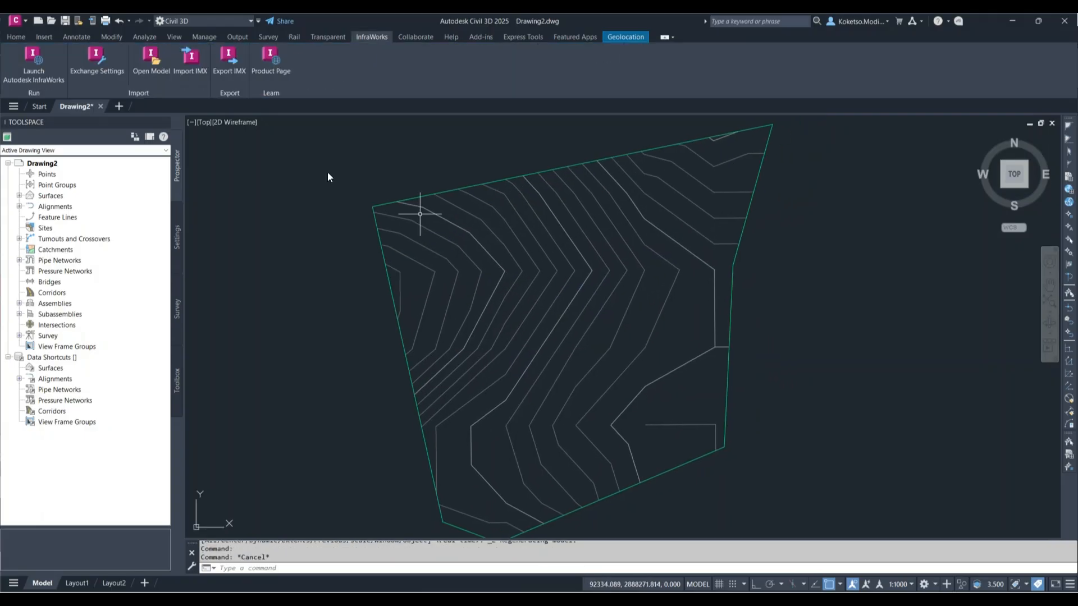
Add a spot elevation label to the surface, placed on a contour in its northwest part.
{"action": "left_click", "coordinate": [16, 37]}
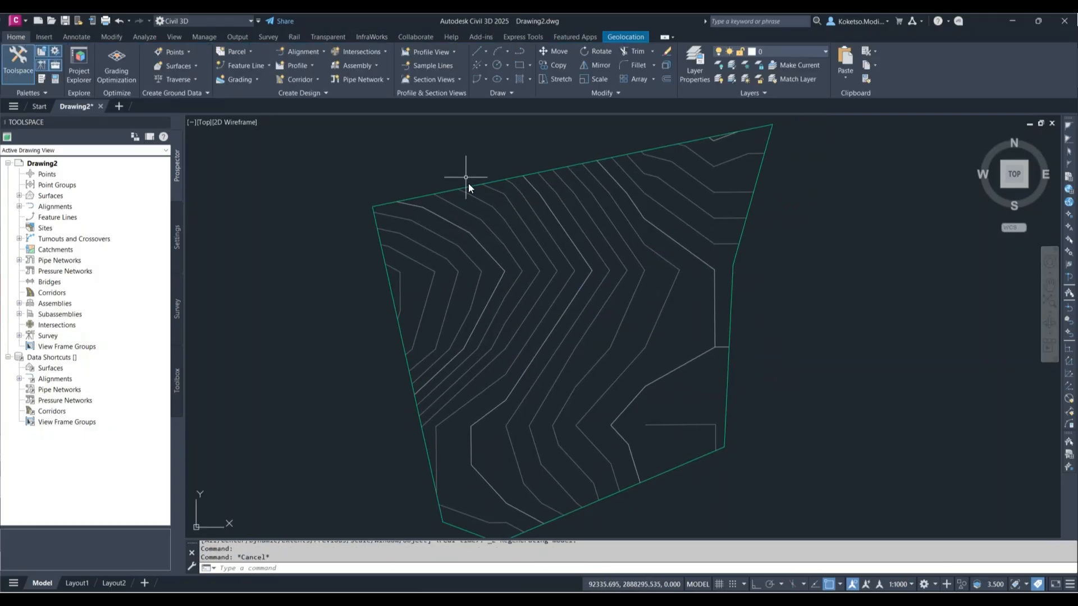
{"action": "scroll", "coordinate": [505, 246], "scroll_direction": "up", "scroll_amount": 2}
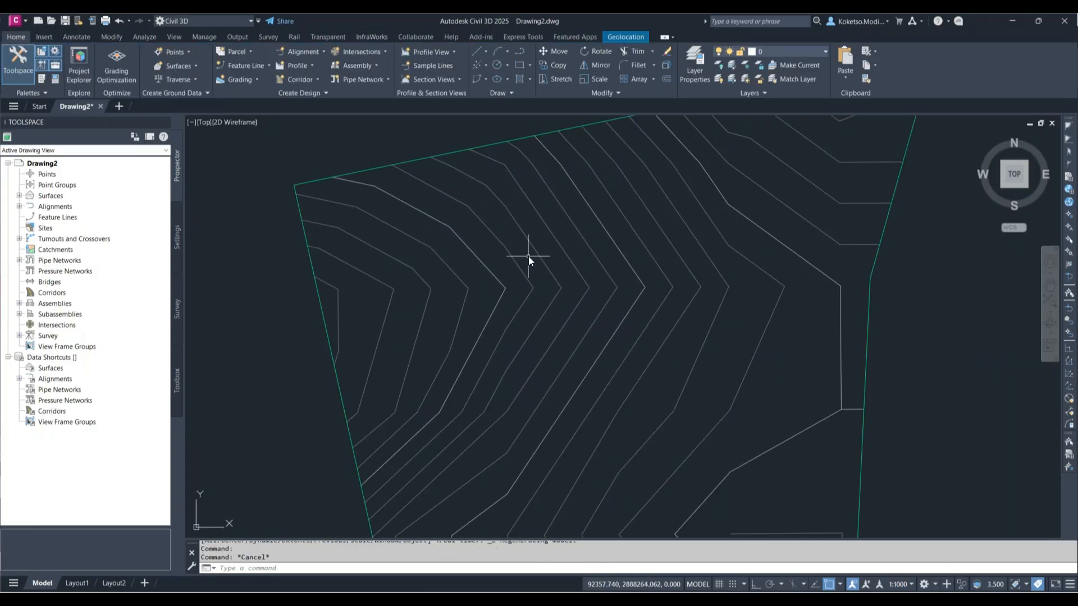
{"action": "left_click", "coordinate": [73, 38]}
{"action": "left_click", "coordinate": [21, 76]}
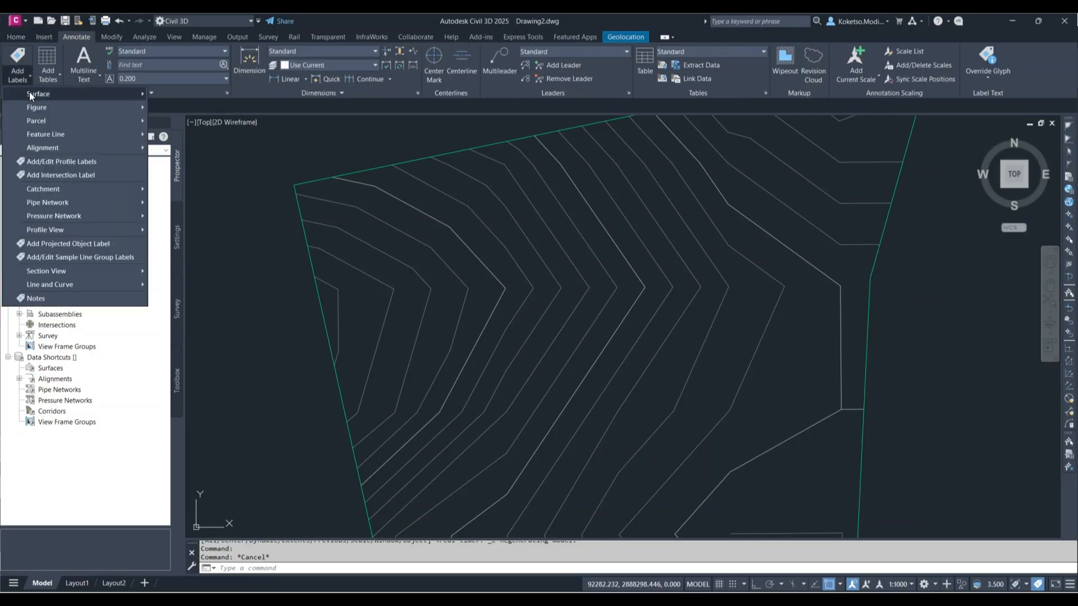
{"action": "mouse_move", "coordinate": [29, 92]}
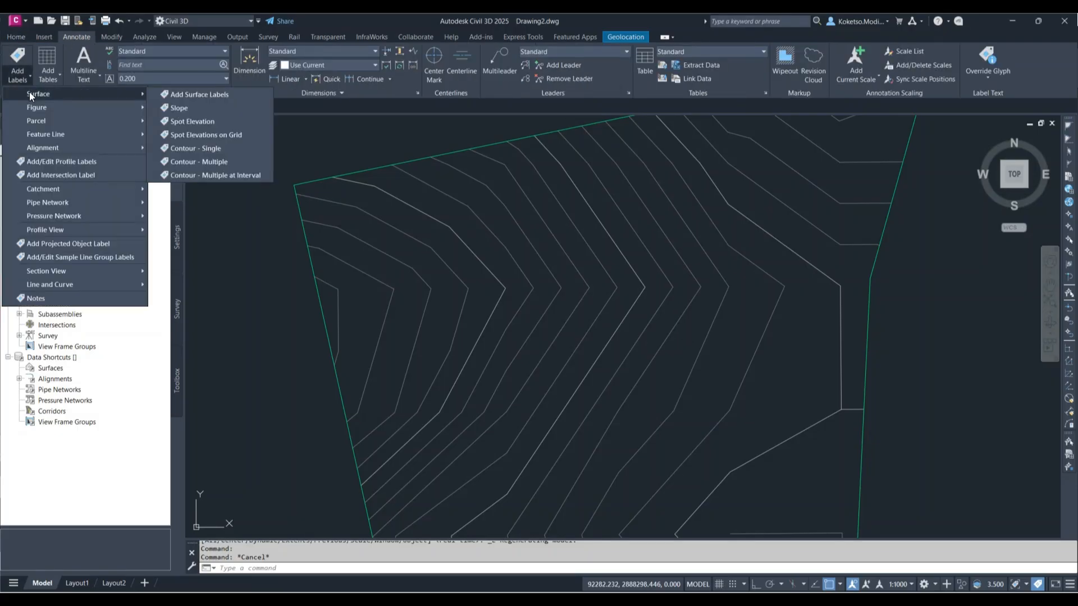
{"action": "left_click", "coordinate": [197, 120]}
{"action": "scroll", "coordinate": [506, 263], "scroll_direction": "up", "scroll_amount": 2}
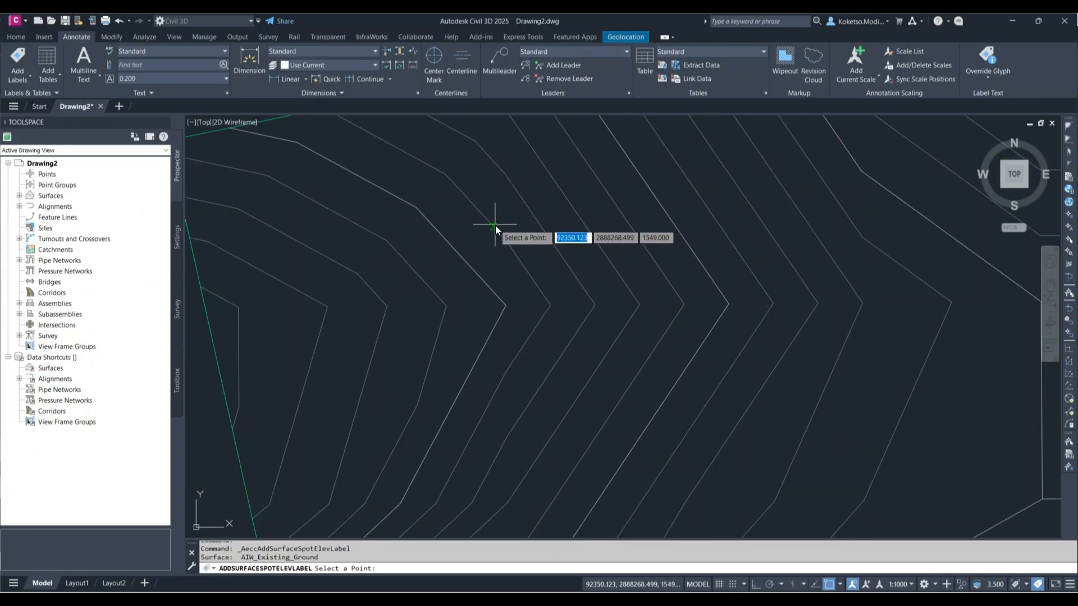
{"action": "left_click", "coordinate": [492, 227]}
{"action": "key", "text": "Escape"}
{"action": "scroll", "coordinate": [505, 261], "scroll_direction": "down", "scroll_amount": 3}
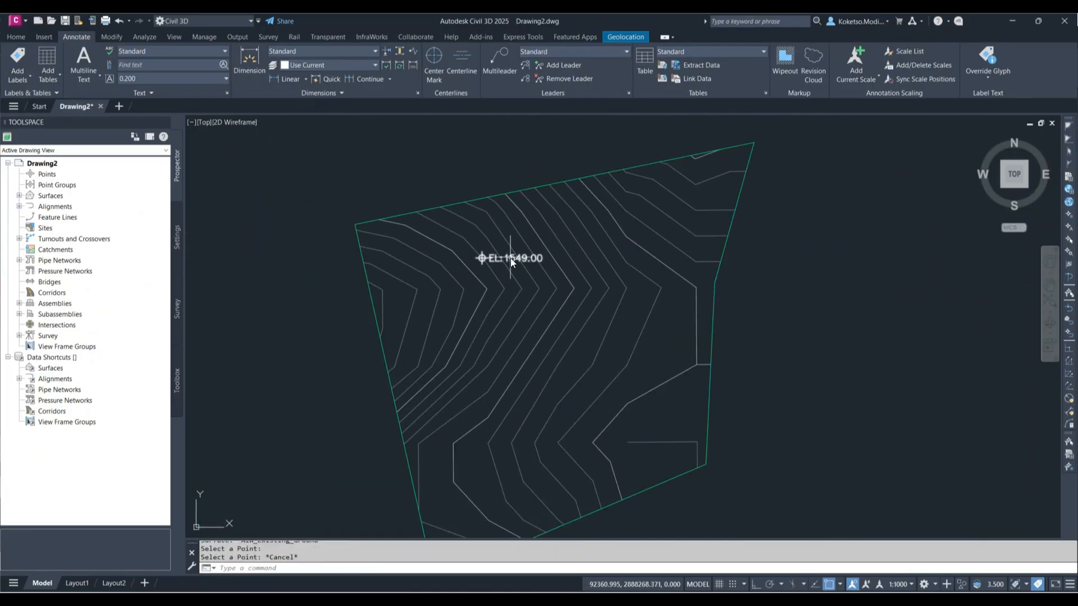
{"action": "scroll", "coordinate": [508, 255], "scroll_direction": "up", "scroll_amount": 2}
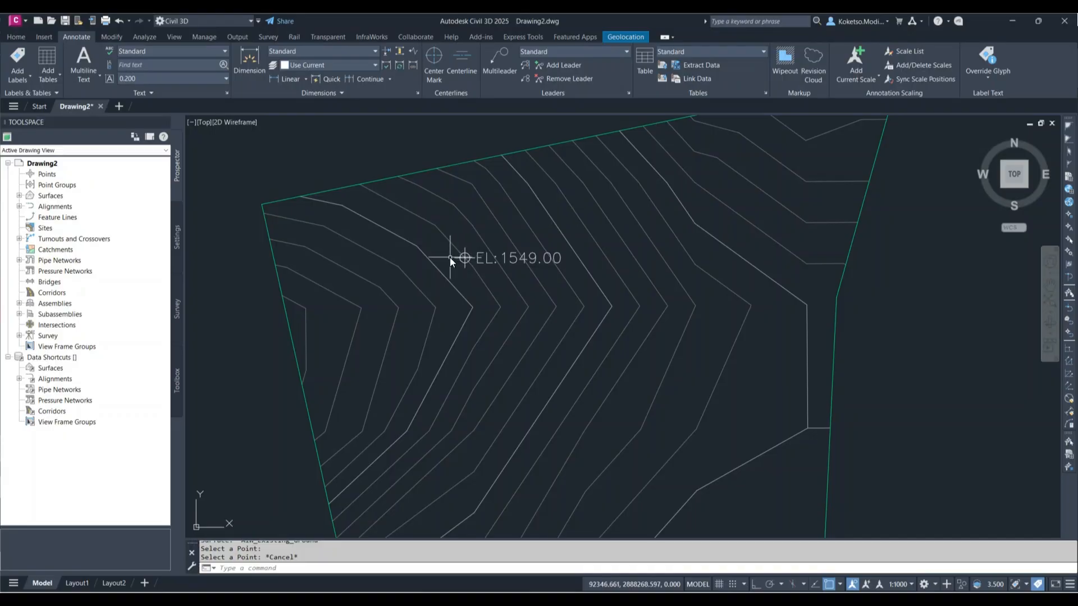
Run the shared reference point export for Revit with ortho on, using the spot elevation marker's centre as origin and a point due north for +Y.
{"action": "left_click", "coordinate": [177, 387]}
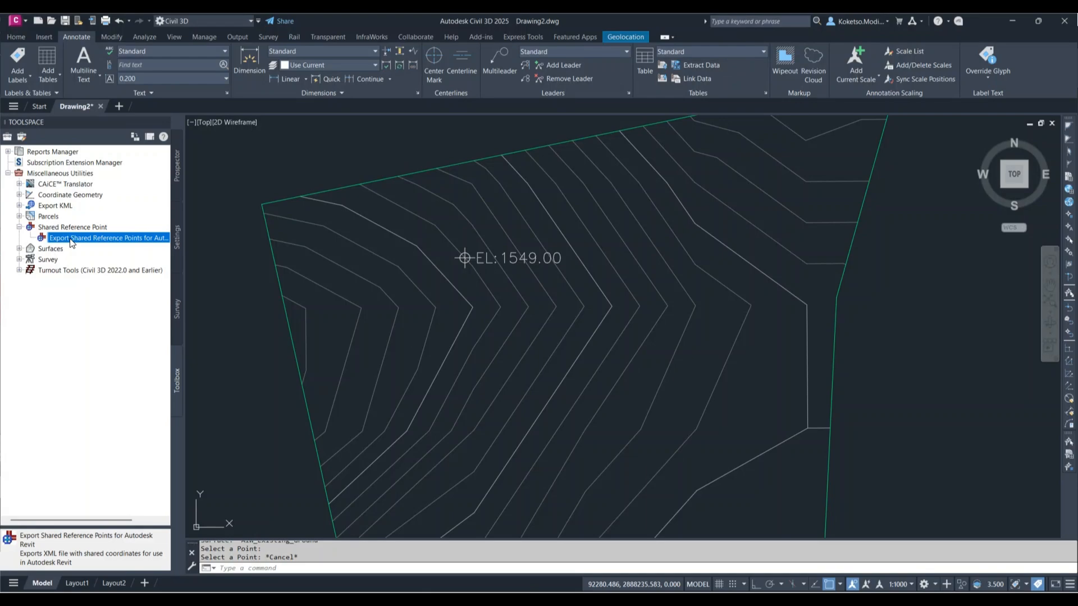
{"action": "right_click", "coordinate": [82, 239]}
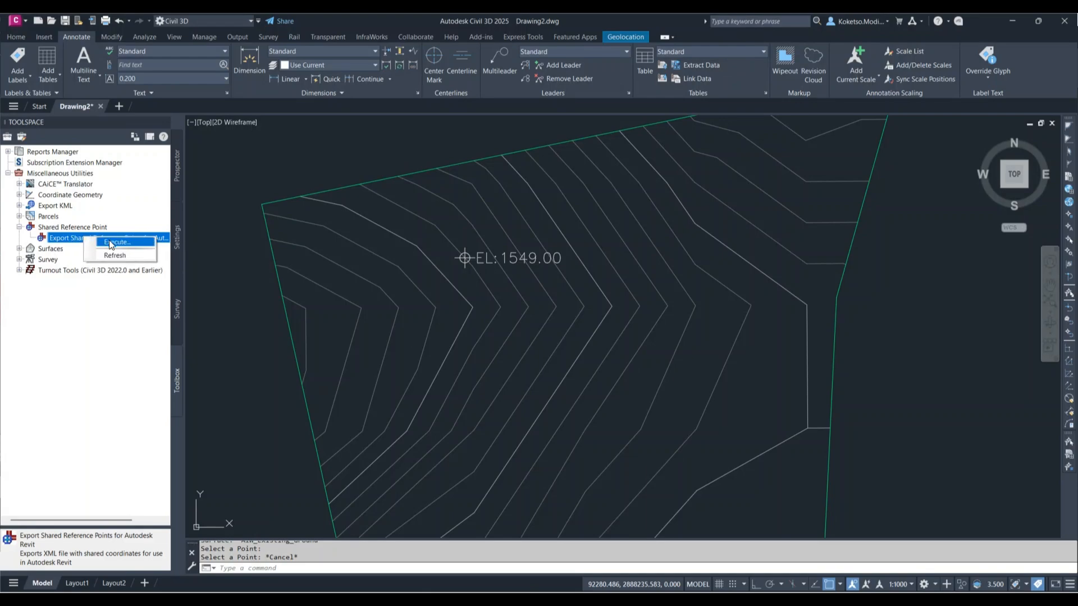
{"action": "left_click", "coordinate": [112, 242]}
{"action": "scroll", "coordinate": [477, 259], "scroll_direction": "up", "scroll_amount": 10}
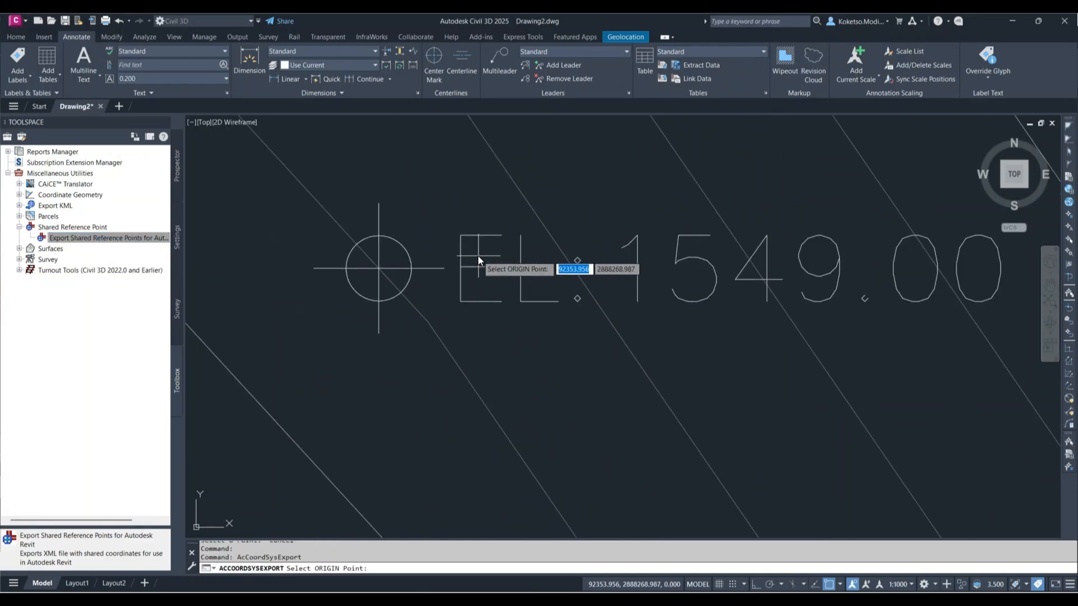
{"action": "left_click", "coordinate": [756, 583]}
{"action": "left_click", "coordinate": [325, 274]}
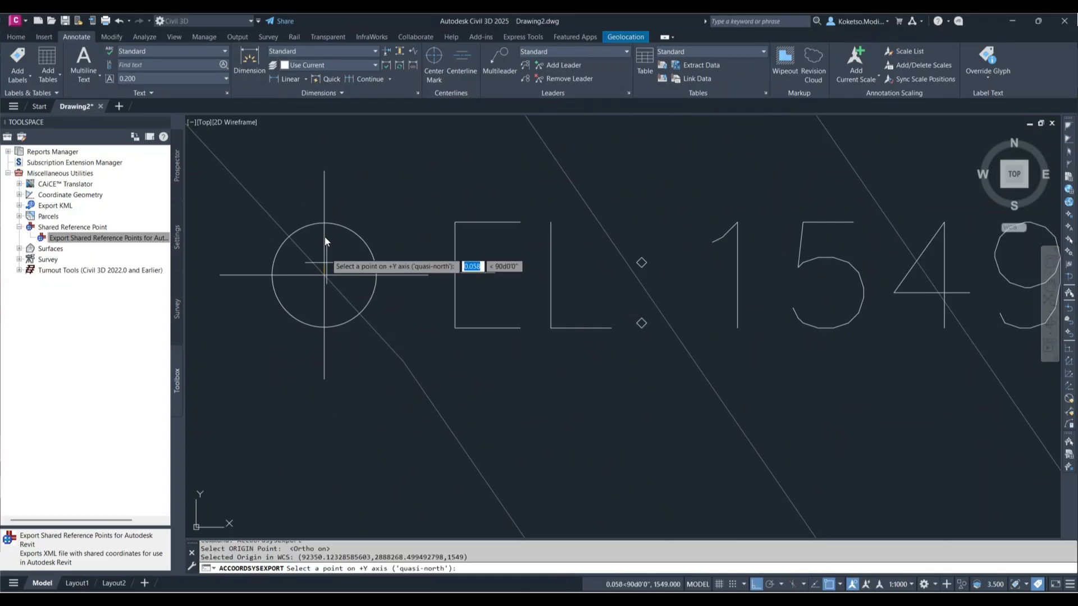
{"action": "left_click", "coordinate": [328, 133]}
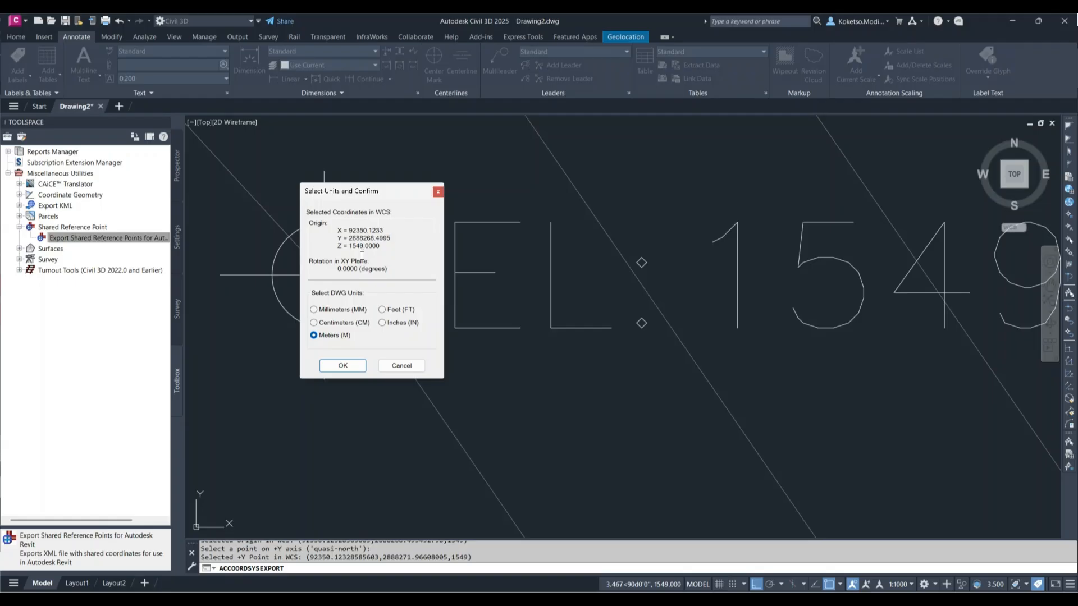
Accept meters as the drawing units and save the shared reference point as MySharedRefPnt1.xml in the Solar folder.
{"action": "left_click", "coordinate": [344, 366]}
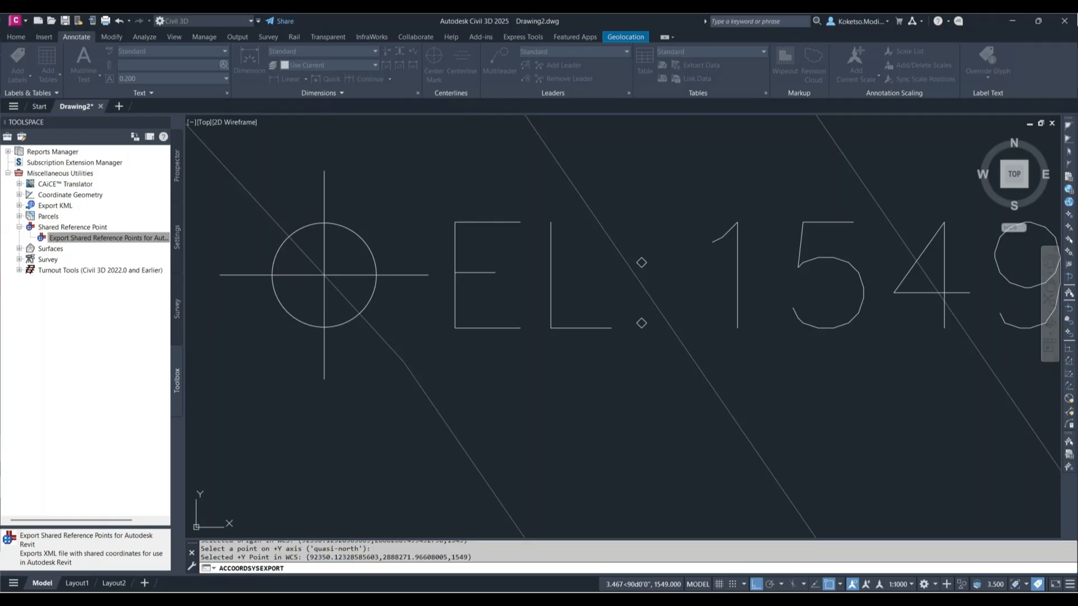
{"action": "scroll", "coordinate": [320, 409], "scroll_direction": "down", "scroll_amount": 5}
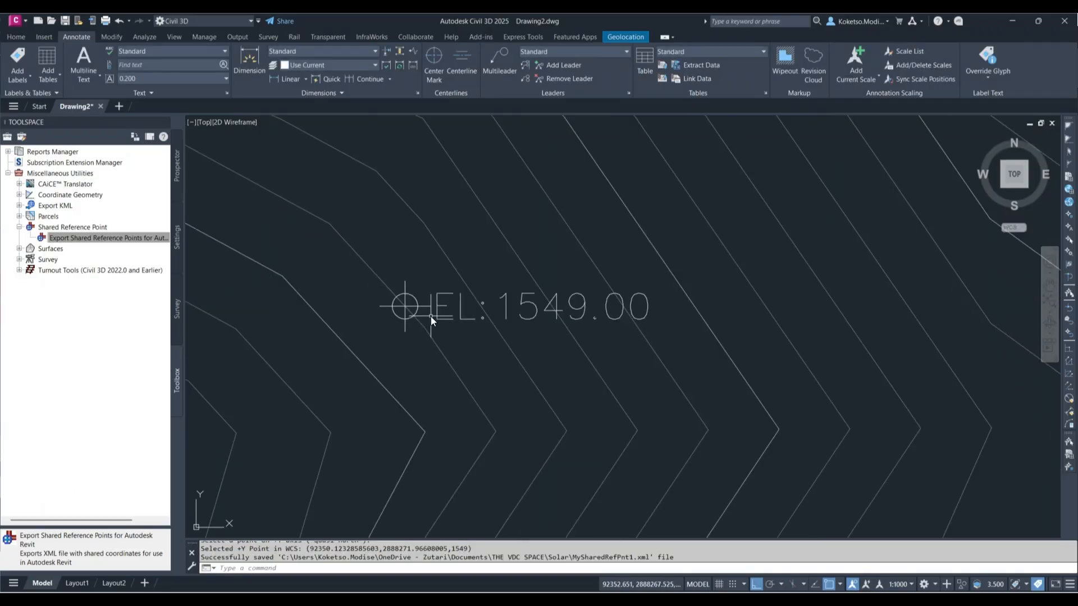
{"action": "middle_click_drag", "start_coordinate": [512, 368], "coordinate": [518, 274]}
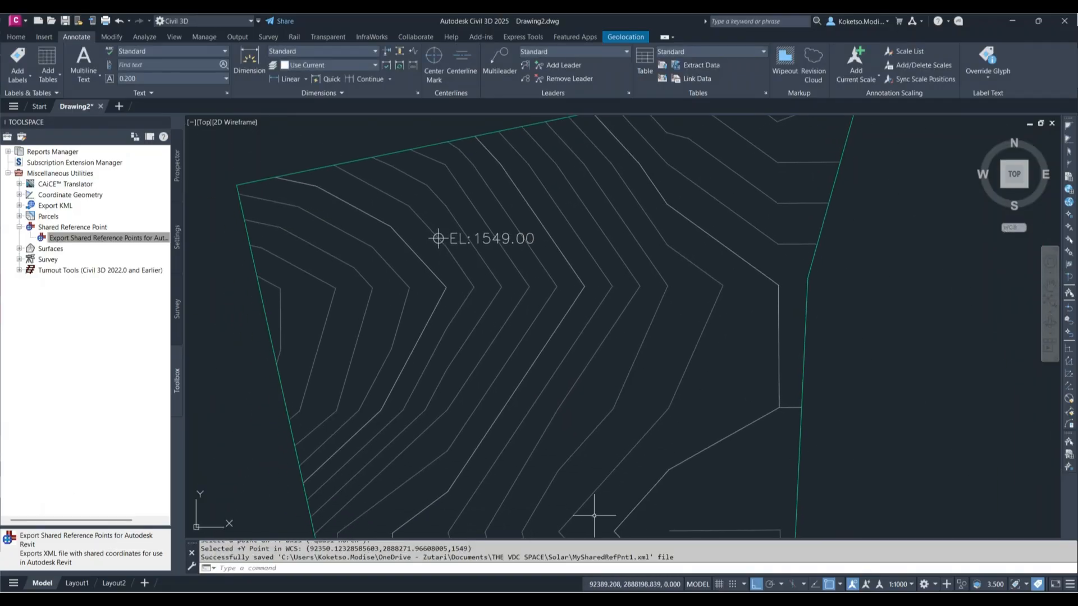
Switch to Revit and create a new project model.
{"action": "left_click", "coordinate": [577, 578]}
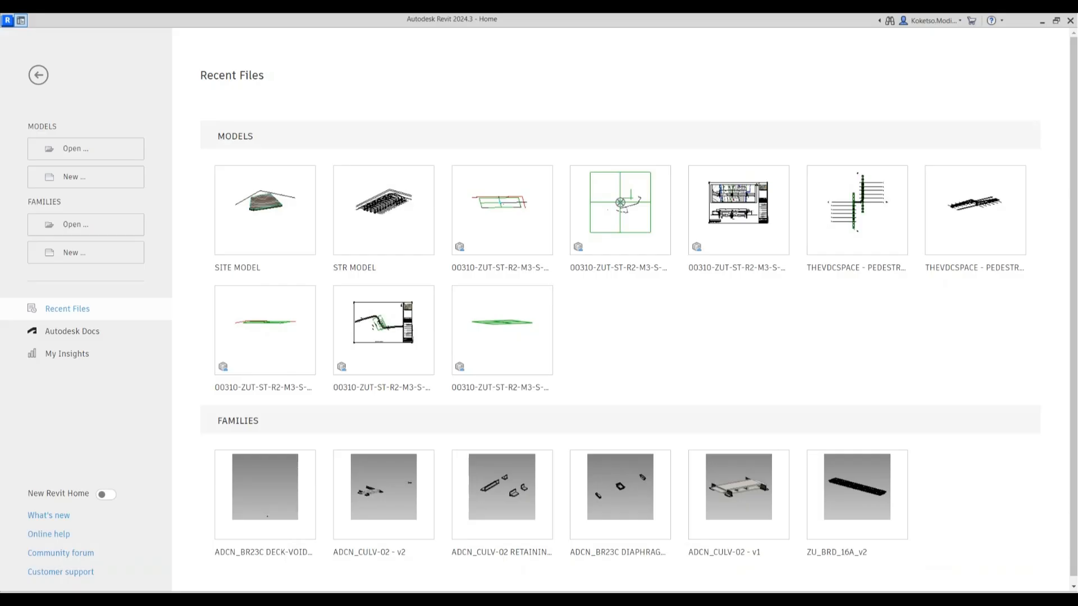
{"action": "left_click", "coordinate": [94, 179]}
{"action": "left_click", "coordinate": [512, 346]}
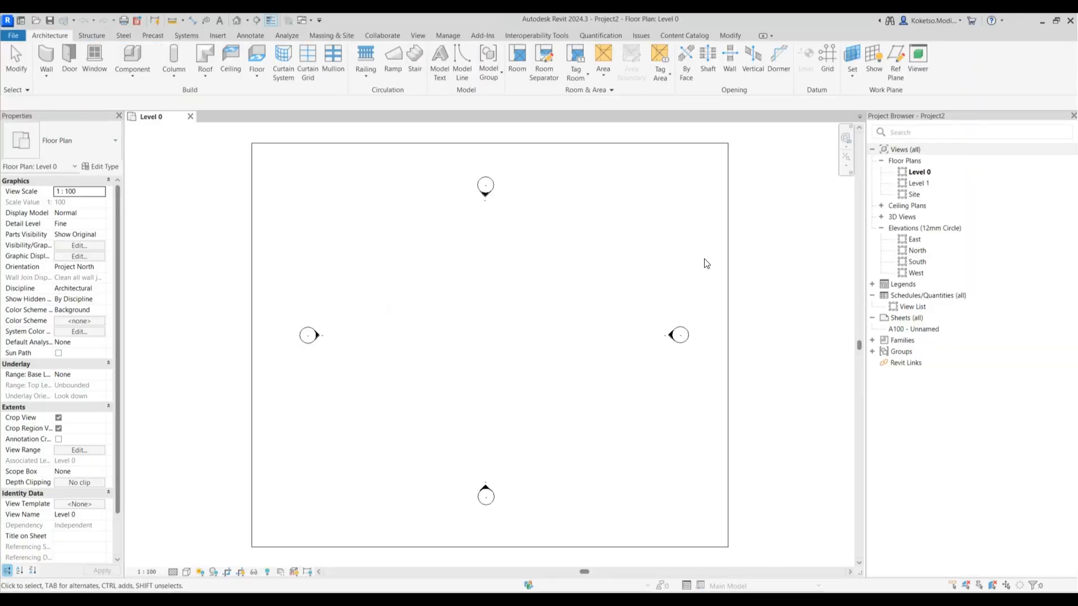
Turn off the crop view and visible crop region for Level 0, and open the Site floor plan centred on the project base point.
{"action": "left_click", "coordinate": [58, 429]}
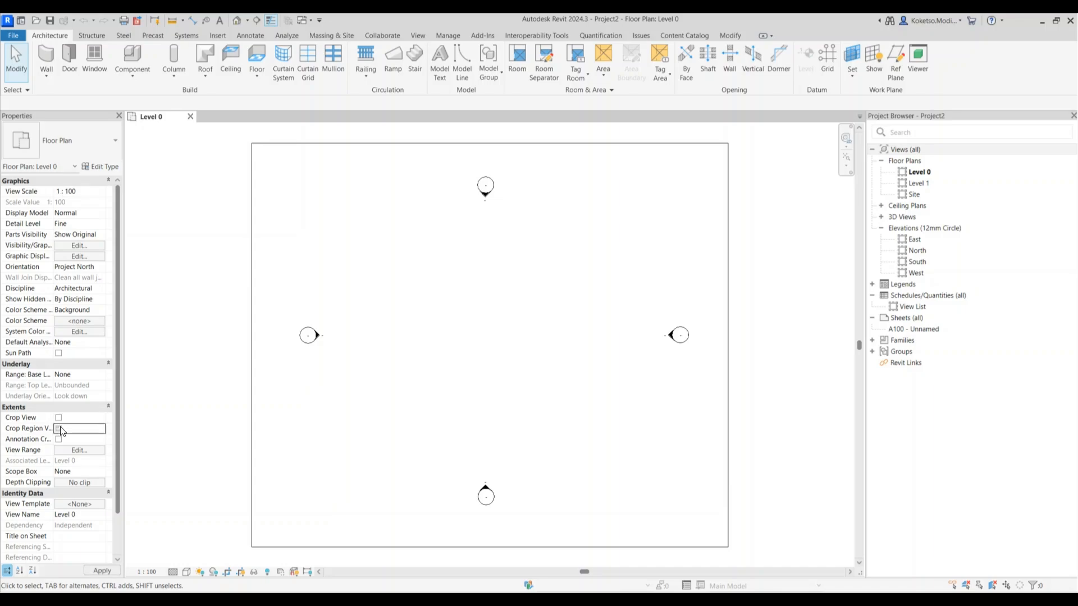
{"action": "left_click", "coordinate": [915, 197]}
{"action": "double_click", "coordinate": [915, 199]}
{"action": "scroll", "coordinate": [493, 346], "scroll_direction": "down", "scroll_amount": 1}
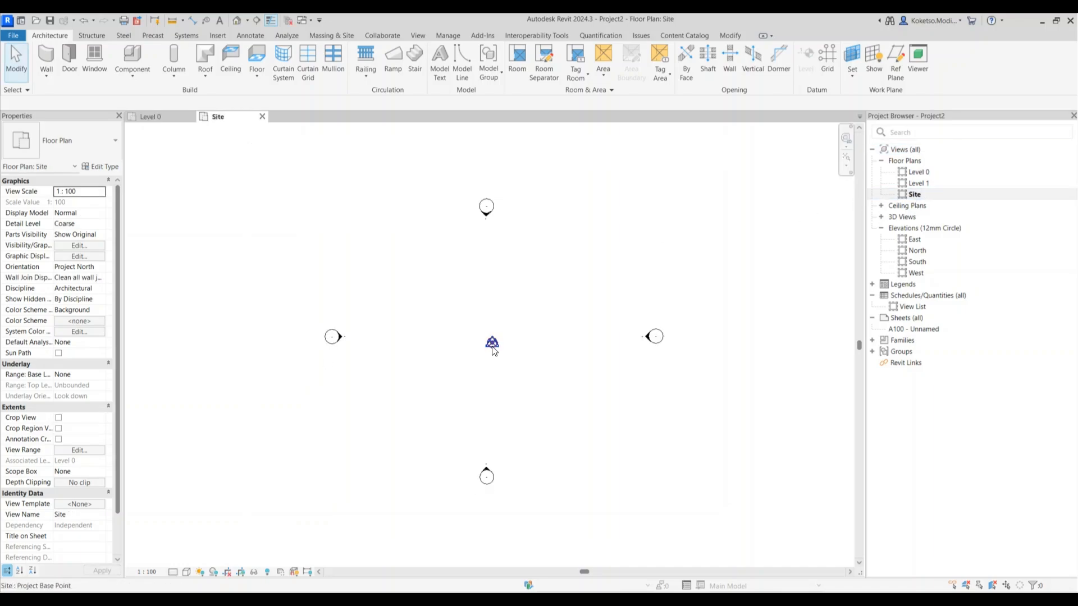
{"action": "middle_click_drag", "start_coordinate": [494, 346], "coordinate": [431, 327]}
{"action": "scroll", "coordinate": [431, 326], "scroll_direction": "up", "scroll_amount": 2}
{"action": "left_click", "coordinate": [431, 322]}
{"action": "left_click", "coordinate": [413, 350]}
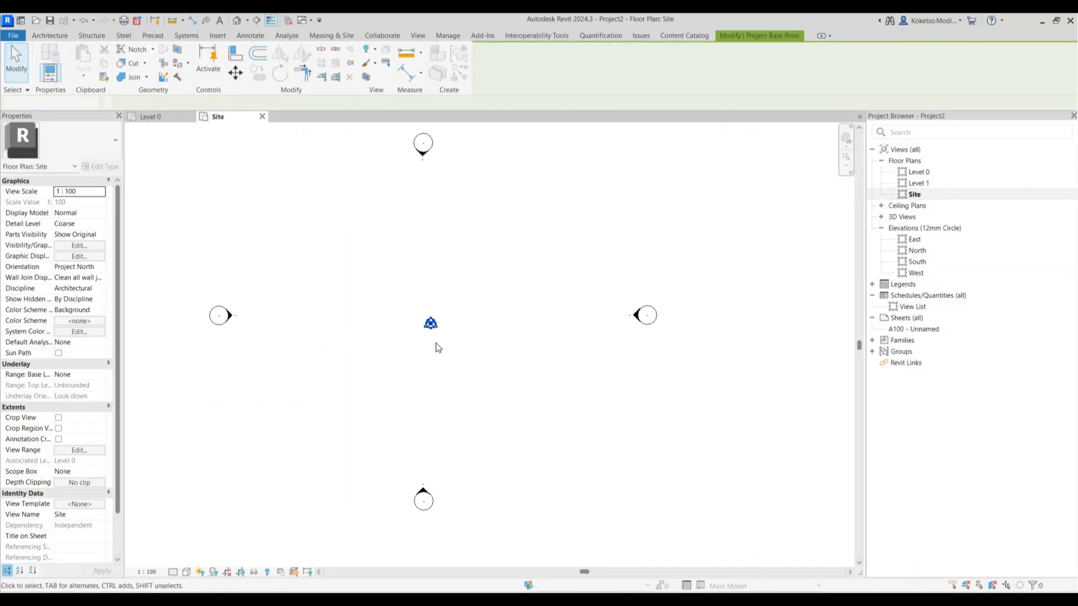
{"action": "scroll", "coordinate": [436, 325], "scroll_direction": "up", "scroll_amount": 1}
{"action": "middle_click_drag", "start_coordinate": [469, 263], "coordinate": [477, 285]}
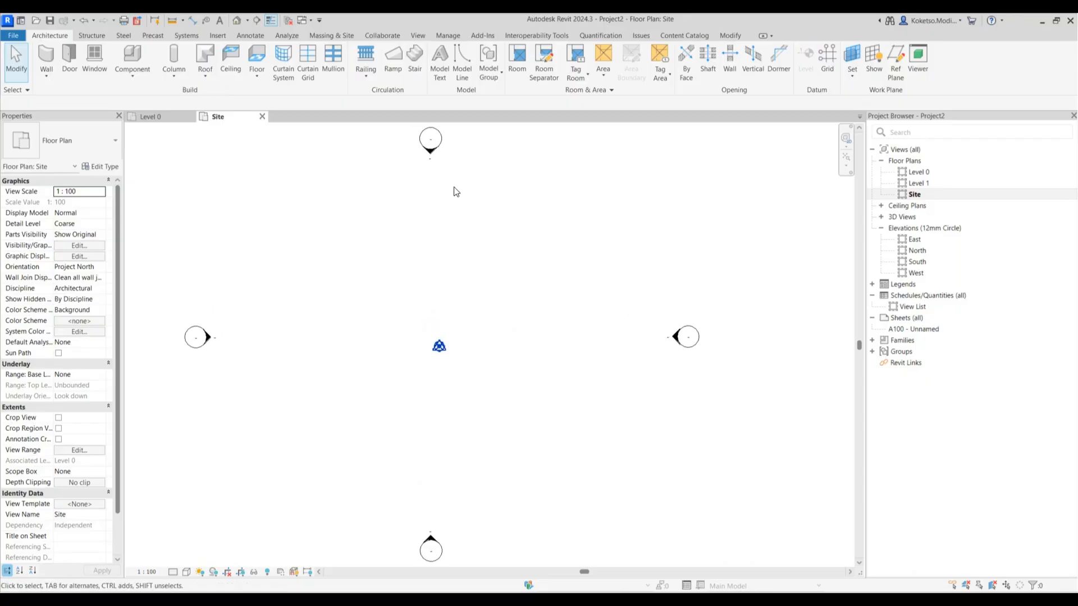
Import shared coordinates from MySharedRefPnt1.xml, using the project base point as origin and a point due north for +Y, and confirm creation.
{"action": "left_click", "coordinate": [482, 35]}
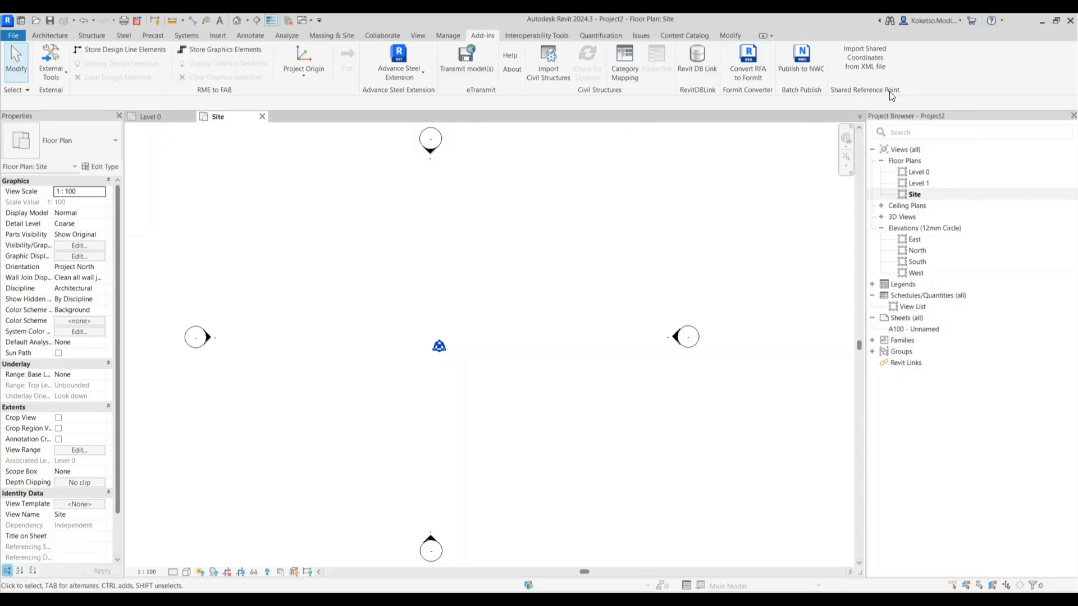
{"action": "left_click", "coordinate": [862, 67]}
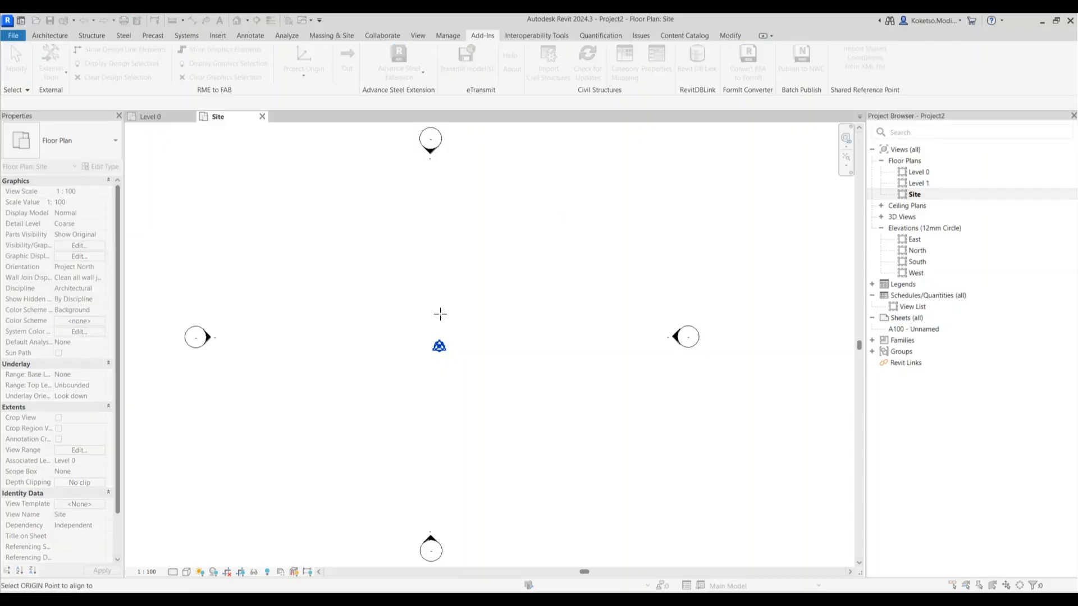
{"action": "left_click", "coordinate": [438, 345]}
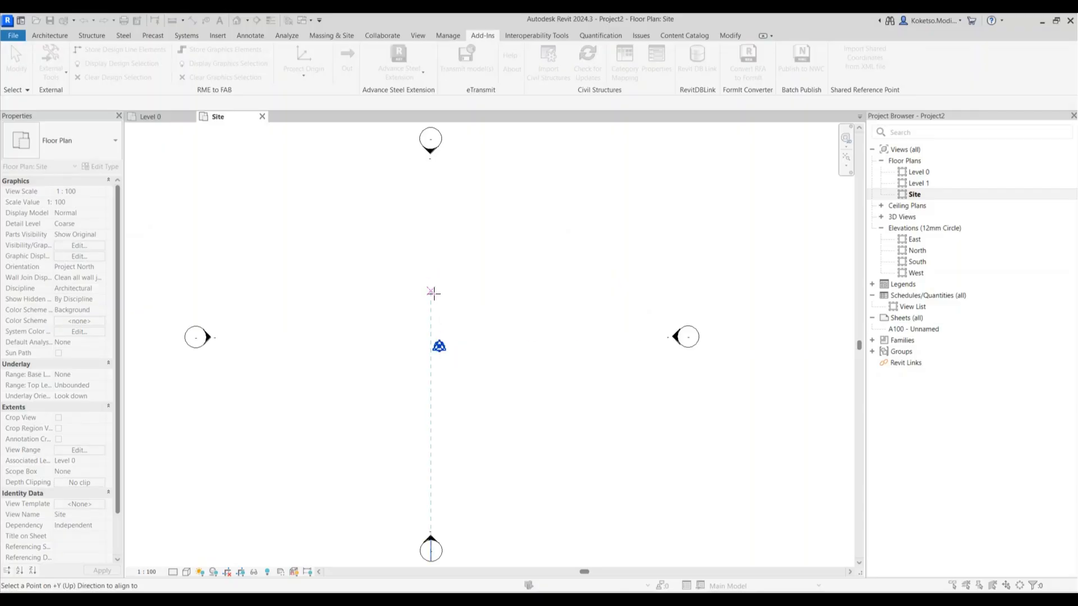
{"action": "left_click", "coordinate": [433, 294]}
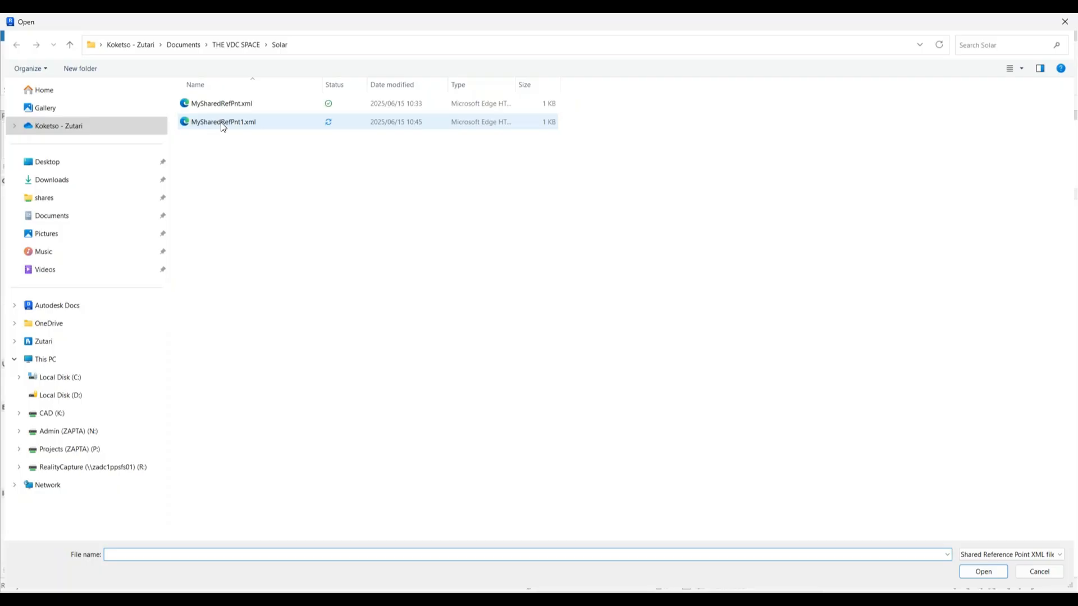
{"action": "left_click", "coordinate": [224, 123]}
{"action": "left_click", "coordinate": [983, 571]}
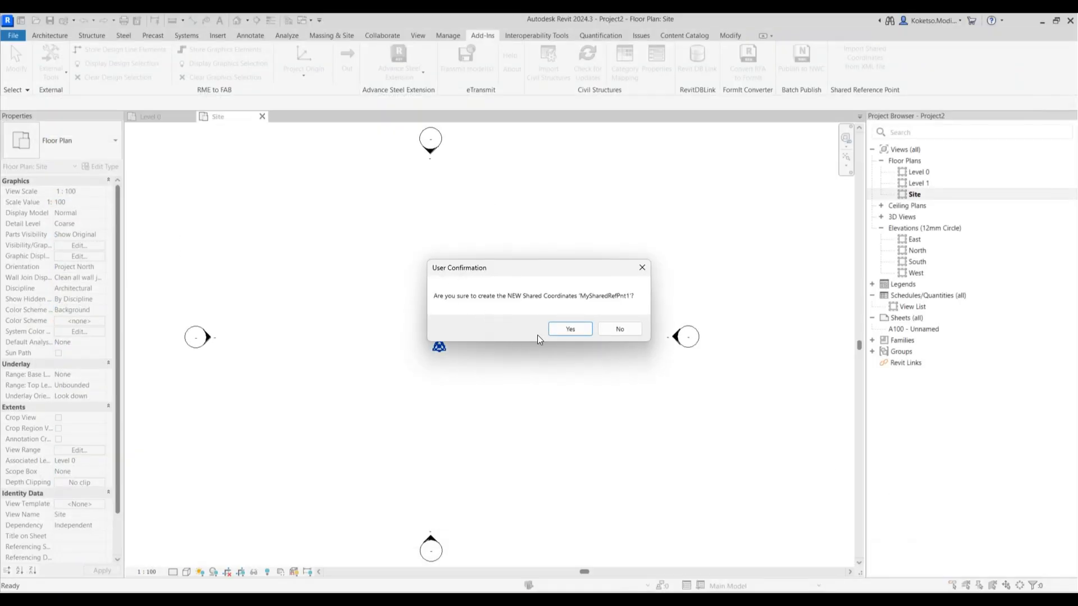
{"action": "left_click", "coordinate": [568, 329]}
{"action": "left_click", "coordinate": [582, 330]}
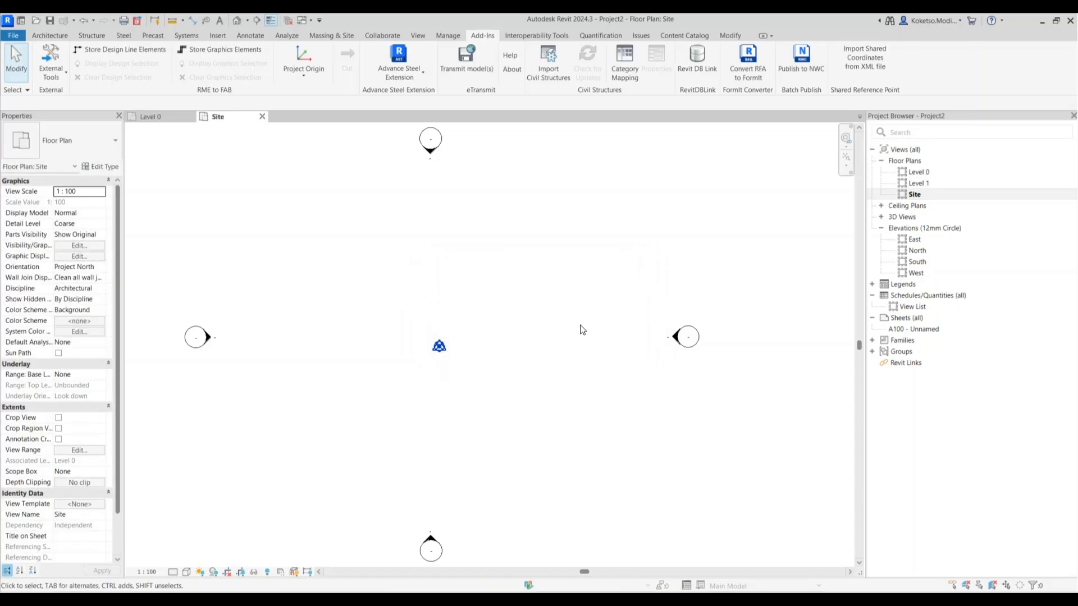
Set the project location address to Sandton, South Africa.
{"action": "left_click", "coordinate": [448, 36]}
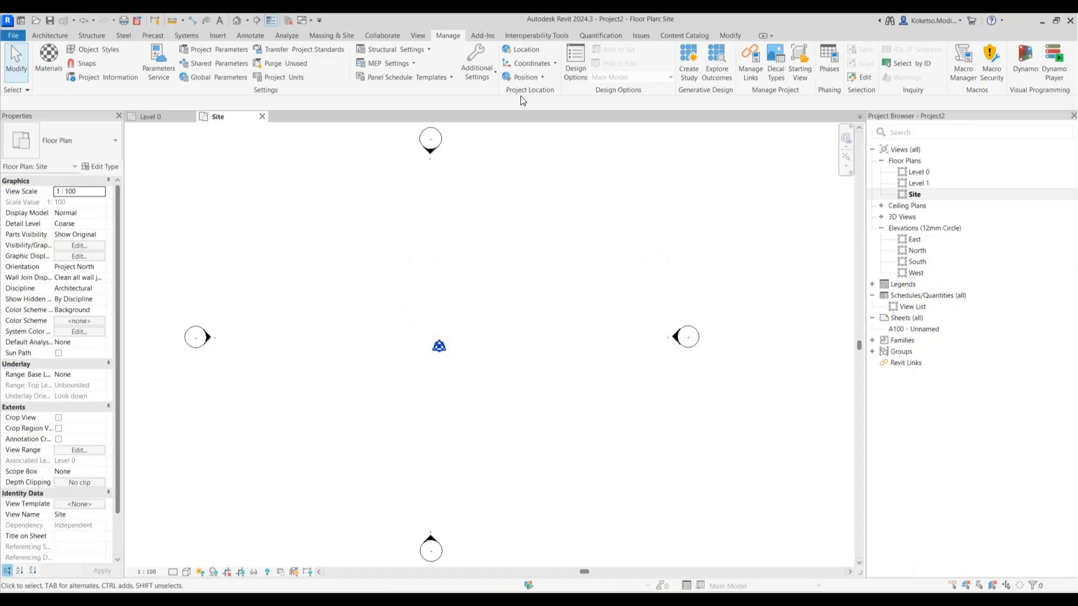
{"action": "left_click", "coordinate": [524, 50]}
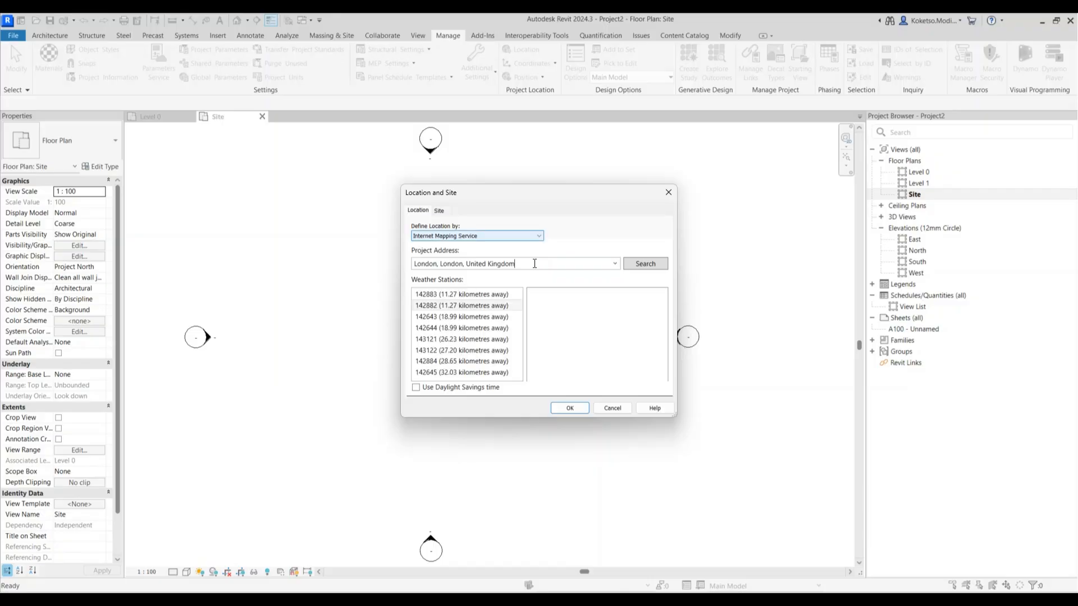
{"action": "left_click_drag", "start_coordinate": [516, 264], "coordinate": [416, 256]}
{"action": "type", "text": "USA"}
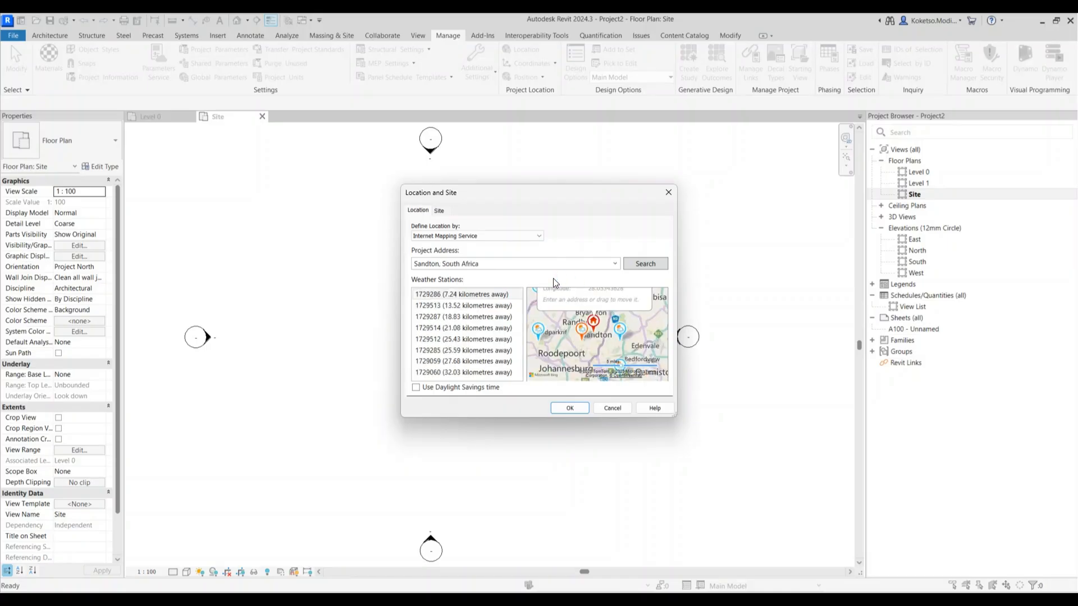
Make the MySharedRefPnt1 site current and delete Default Site from the project's shared sites.
{"action": "left_click", "coordinate": [440, 211]}
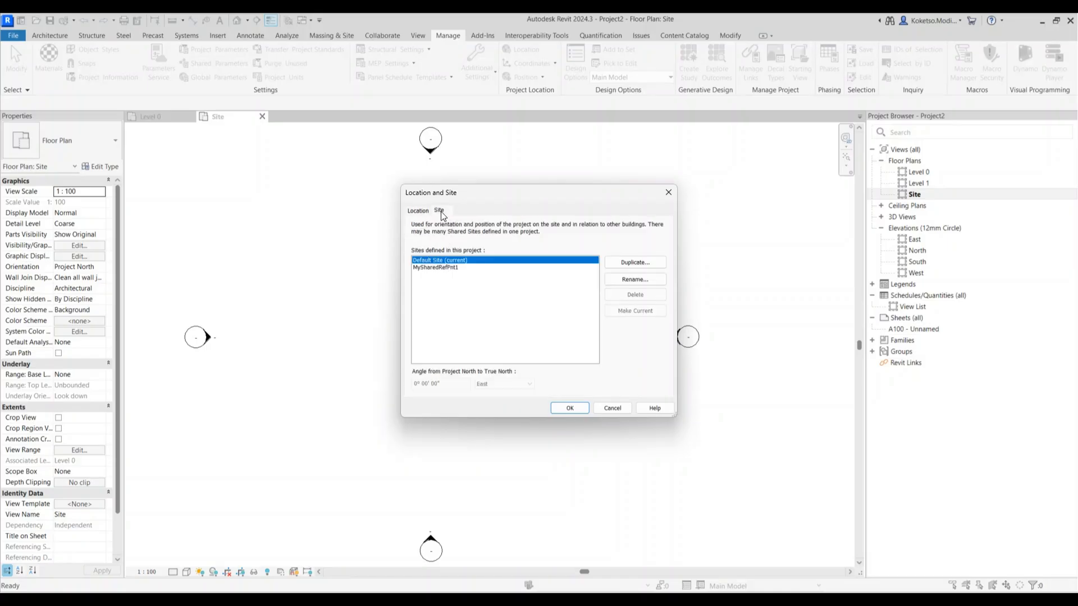
{"action": "left_click", "coordinate": [447, 268]}
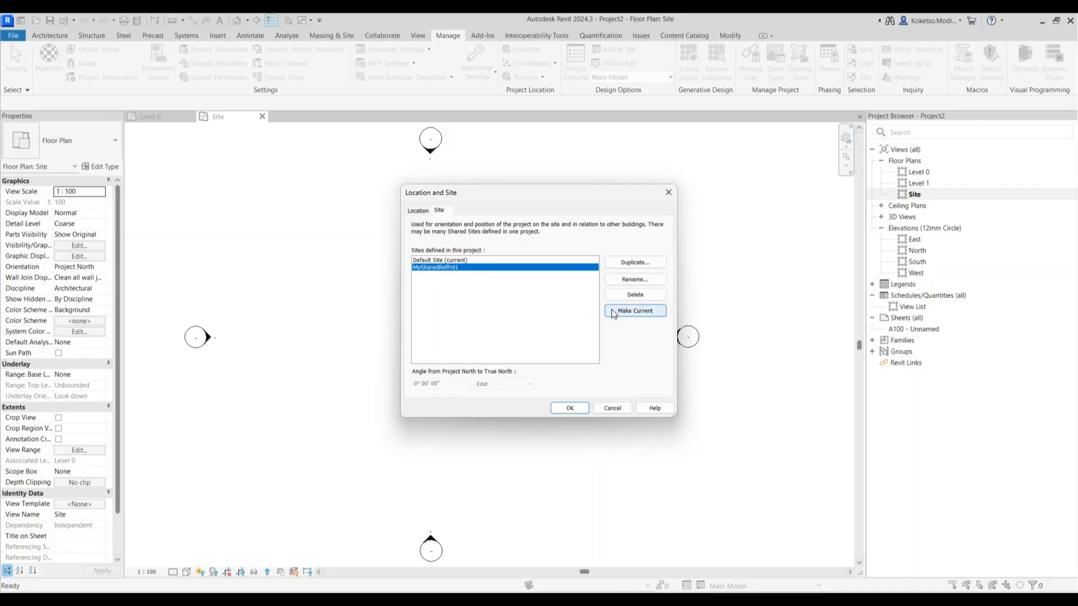
{"action": "left_click", "coordinate": [616, 312]}
{"action": "left_click", "coordinate": [447, 259]}
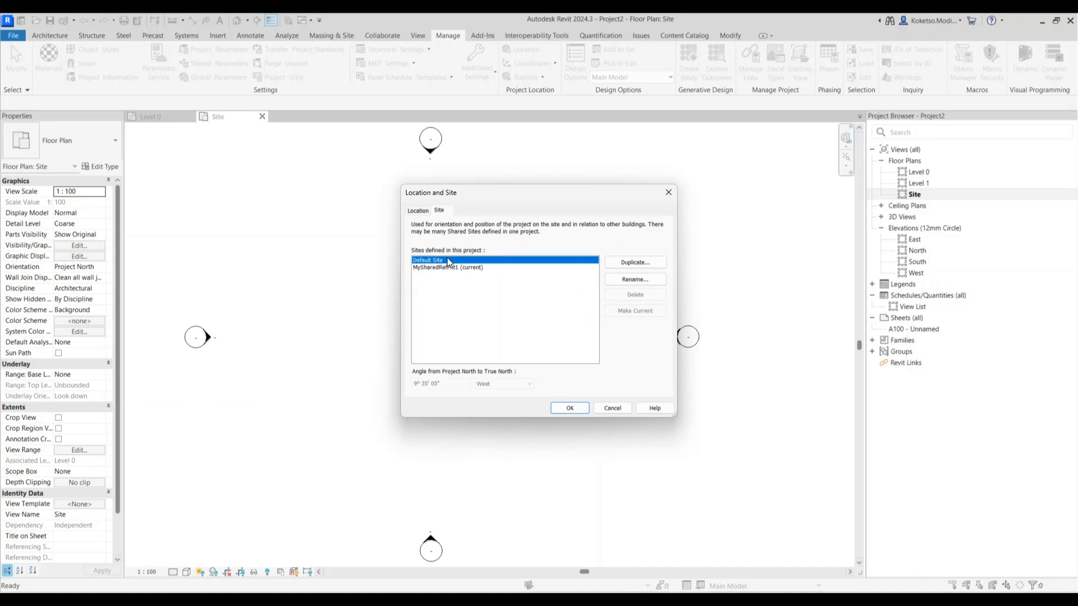
{"action": "left_click", "coordinate": [631, 295]}
{"action": "left_click", "coordinate": [564, 410]}
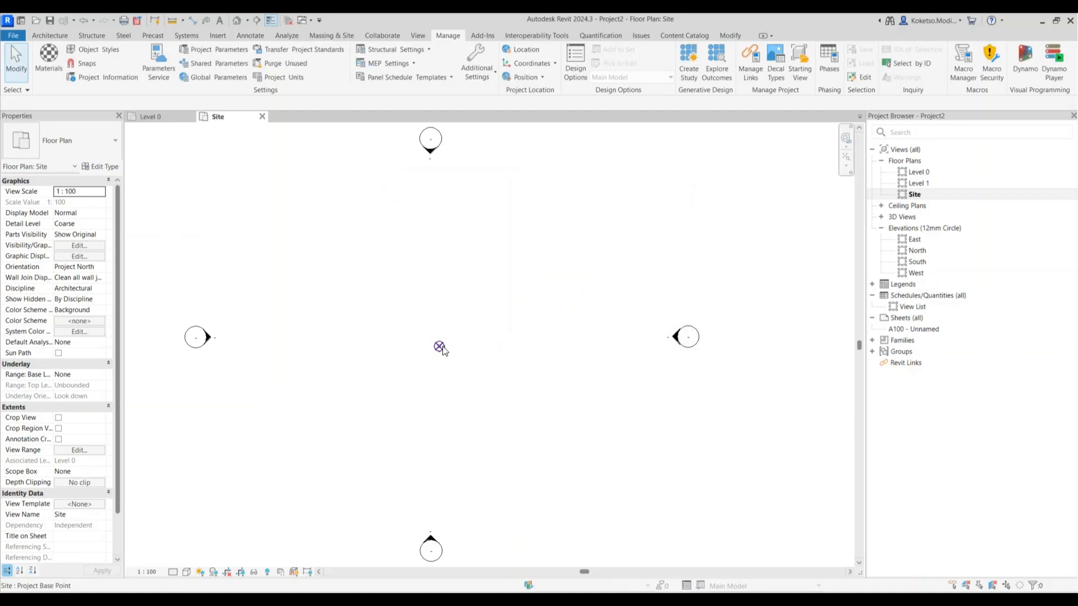
Inspect the project base point's shared coordinates, elevation and angle to true north in the Site plan.
{"action": "left_click", "coordinate": [439, 346]}
{"action": "scroll", "coordinate": [441, 345], "scroll_direction": "down", "scroll_amount": 2}
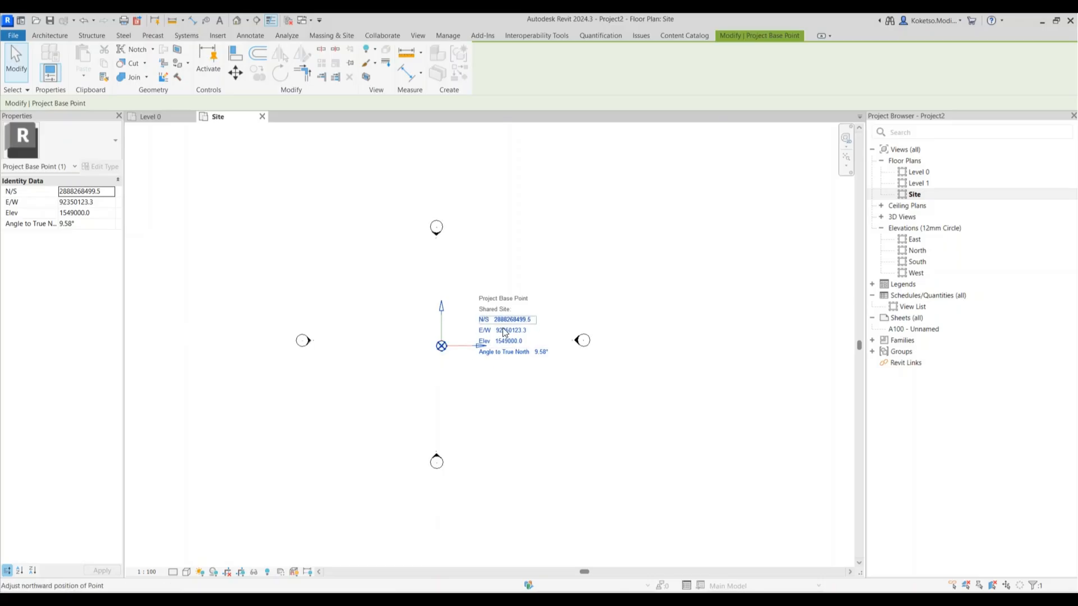
{"action": "key", "text": "Escape"}
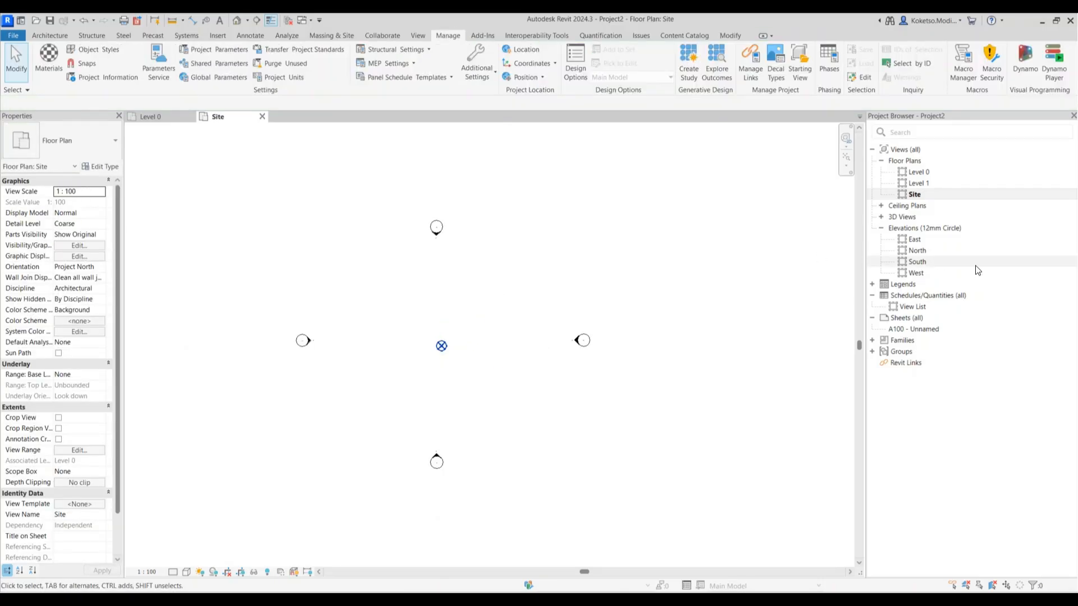
Open the South elevation and stretch the Level 1 and Level 0 lines well beyond their original right-hand ends.
{"action": "double_click", "coordinate": [918, 261]}
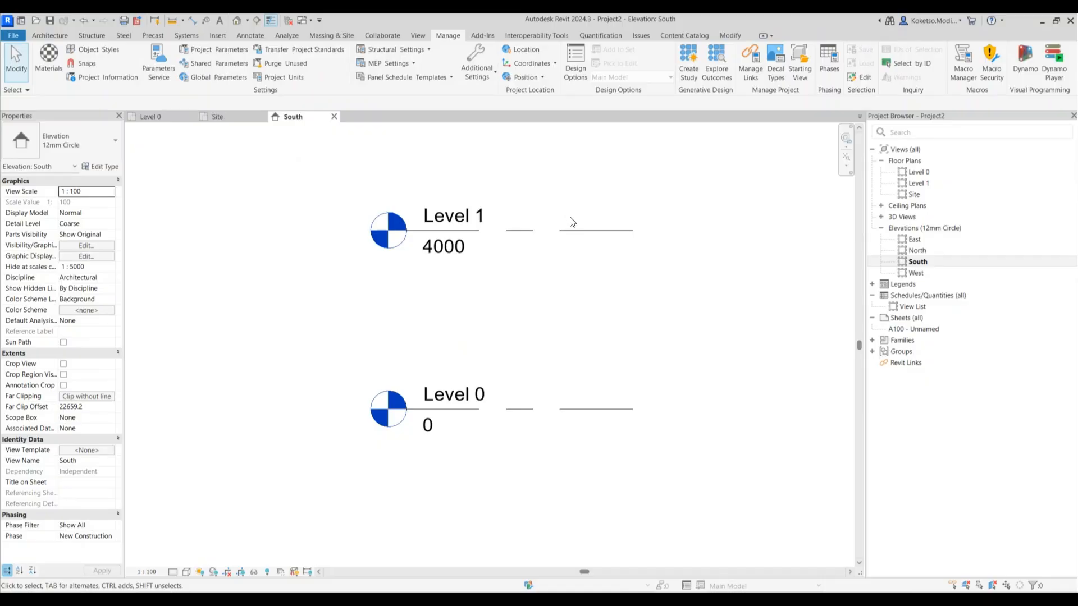
{"action": "scroll", "coordinate": [561, 235], "scroll_direction": "down", "scroll_amount": 4}
{"action": "left_click", "coordinate": [567, 235]}
{"action": "middle_click_drag", "start_coordinate": [567, 234], "coordinate": [411, 245]}
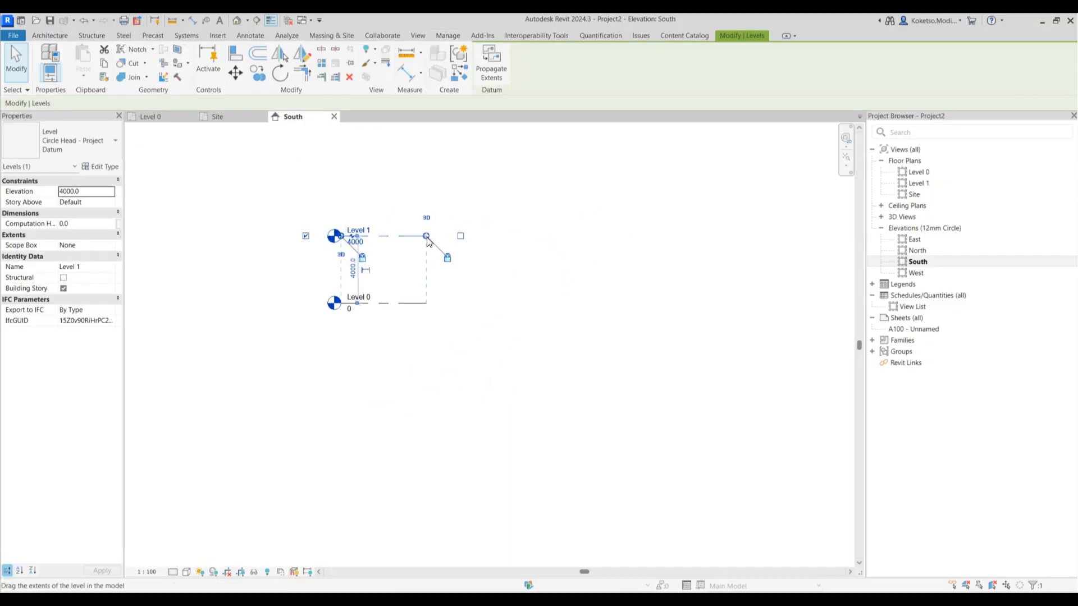
{"action": "left_click_drag", "start_coordinate": [429, 236], "coordinate": [778, 235]}
{"action": "scroll", "coordinate": [357, 274], "scroll_direction": "up", "scroll_amount": 2}
{"action": "key", "text": "Escape"}
Change the elevation base of the Circle Head - Project Datum level type to Survey Point.
{"action": "left_click", "coordinate": [359, 316]}
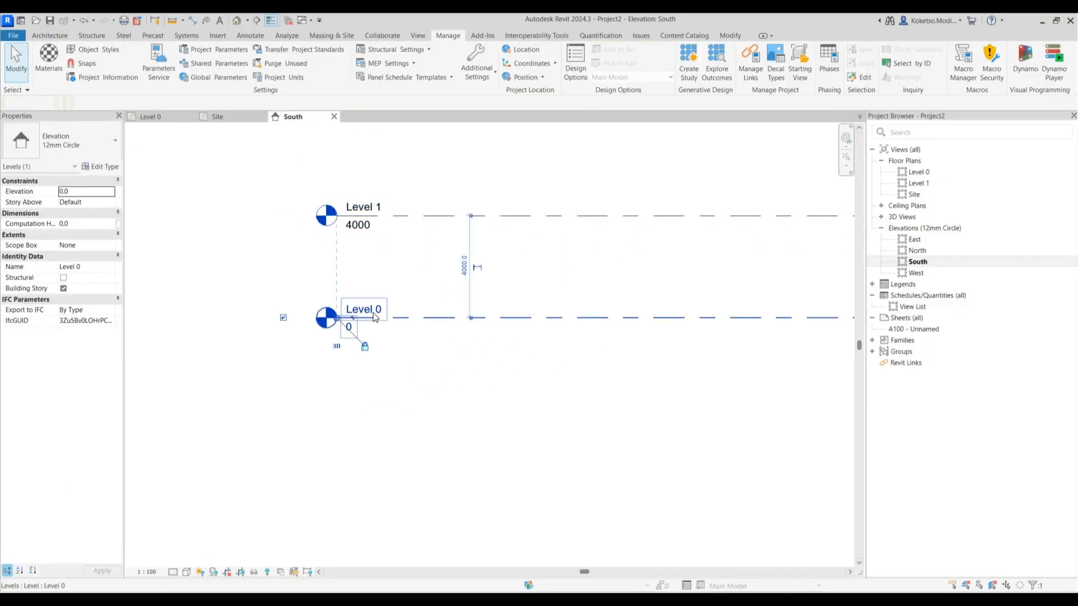
{"action": "left_click", "coordinate": [106, 169]}
{"action": "left_click", "coordinate": [795, 231]}
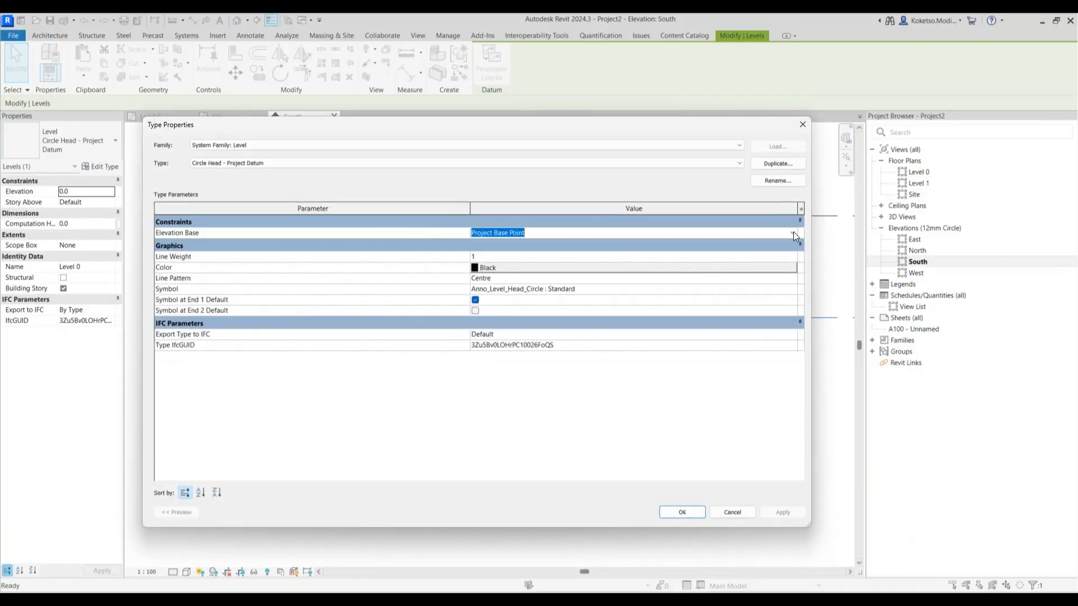
{"action": "left_click", "coordinate": [793, 231]}
{"action": "left_click", "coordinate": [497, 254]}
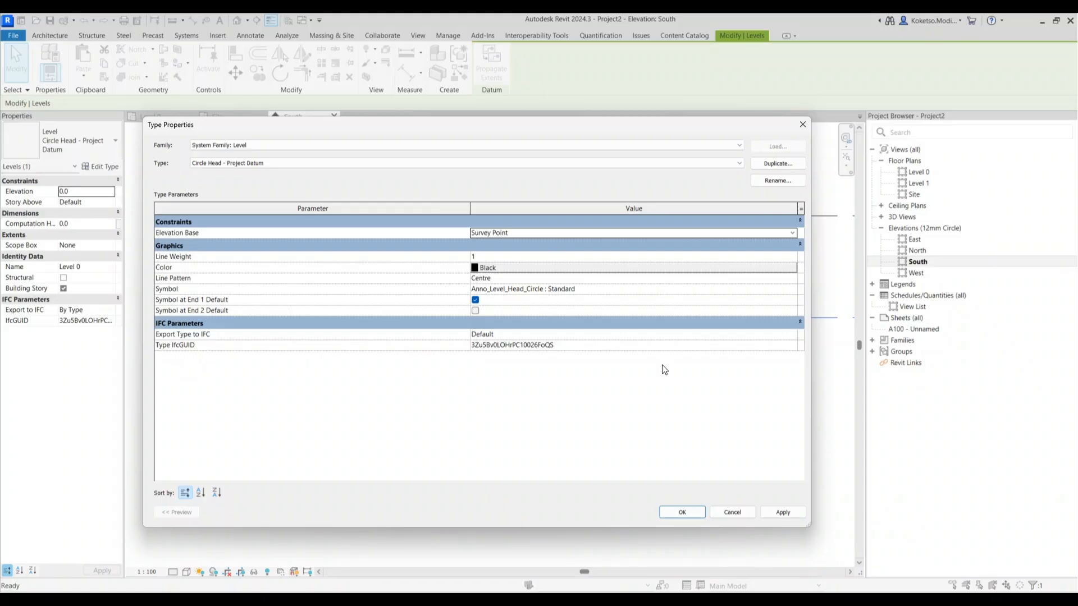
{"action": "left_click", "coordinate": [682, 512]}
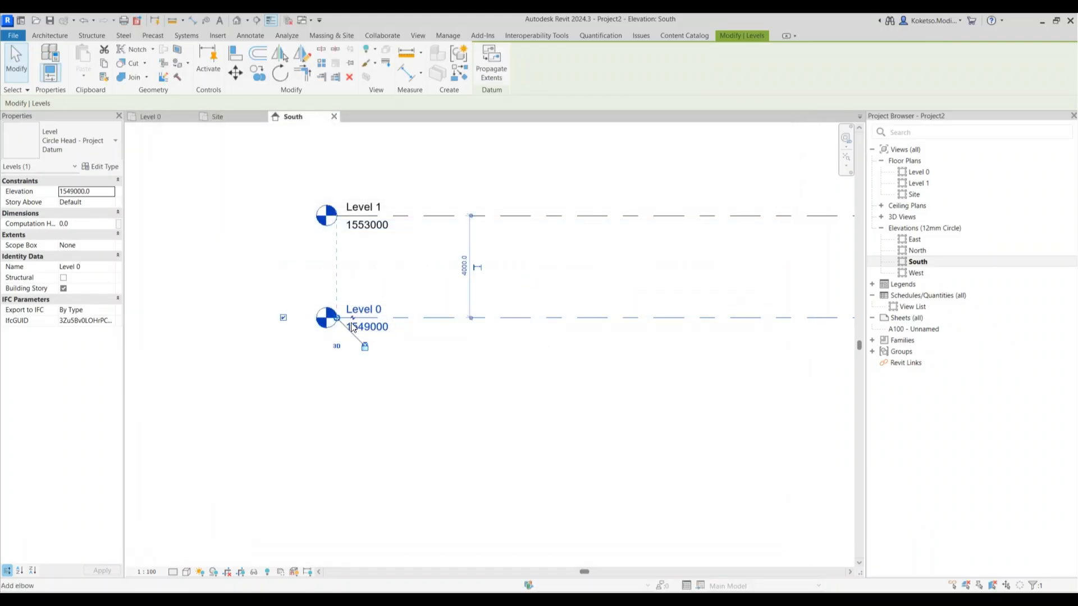
{"action": "left_click", "coordinate": [390, 379]}
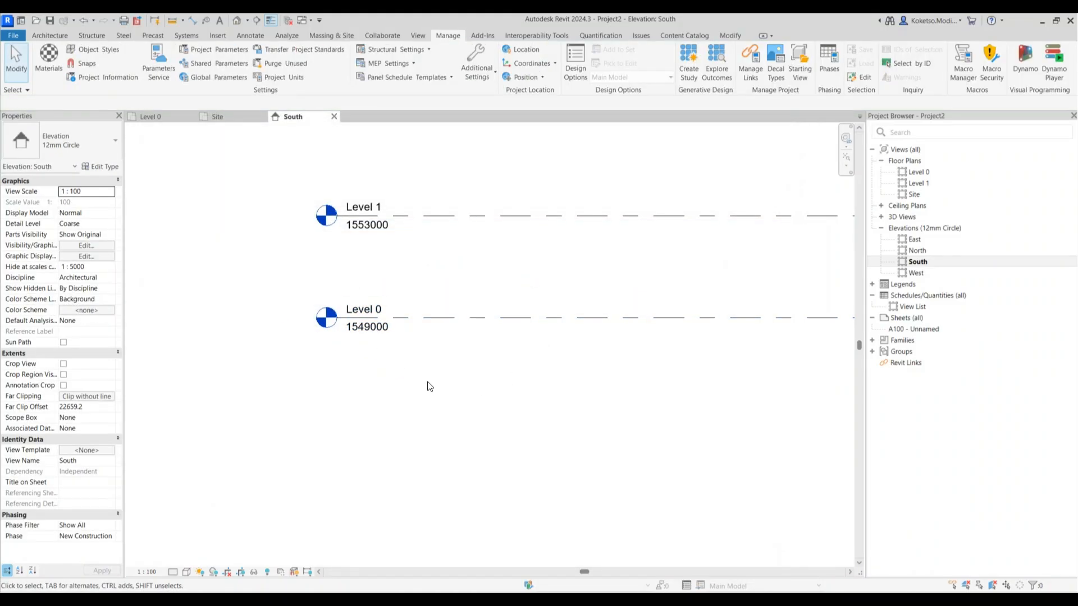
Set the project length units to meters with 3 decimal places.
{"action": "key", "text": "u"}
{"action": "key", "text": "n"}
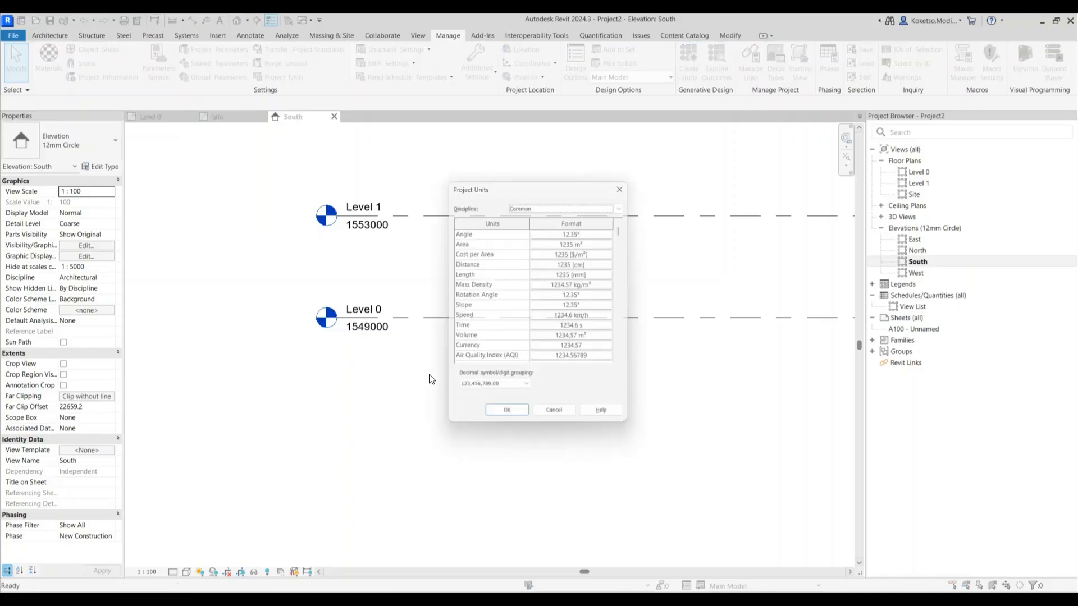
{"action": "left_click", "coordinate": [545, 270]}
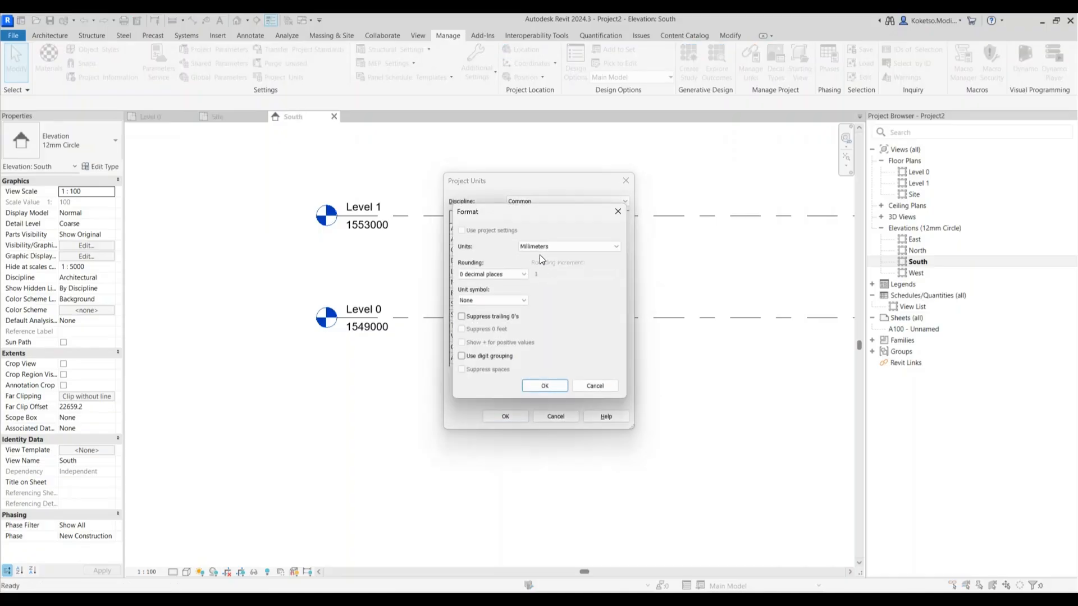
{"action": "left_click", "coordinate": [539, 247]}
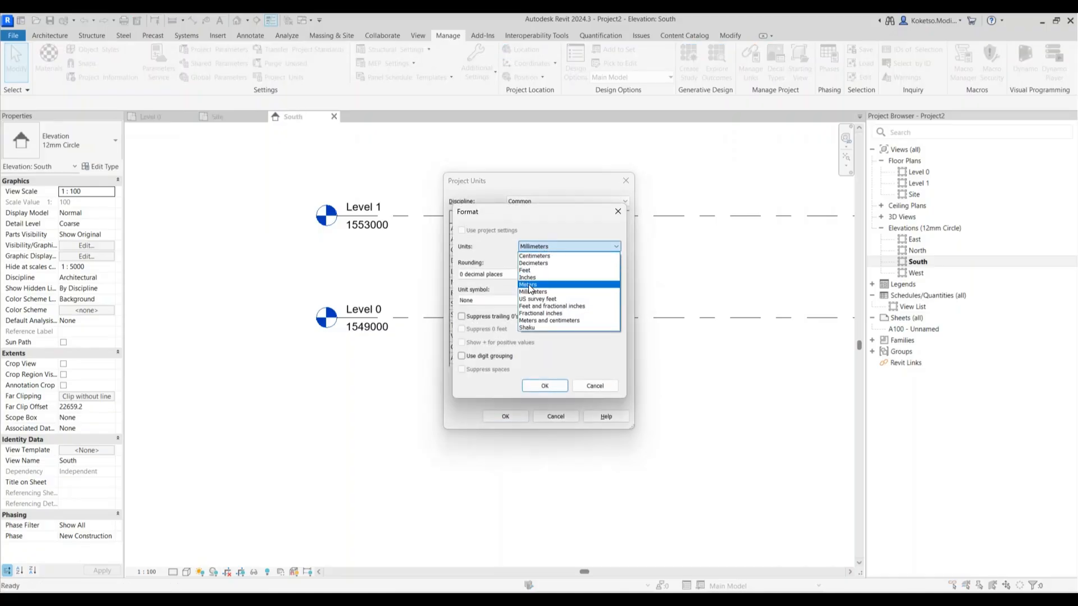
{"action": "left_click", "coordinate": [529, 284]}
{"action": "left_click", "coordinate": [493, 274]}
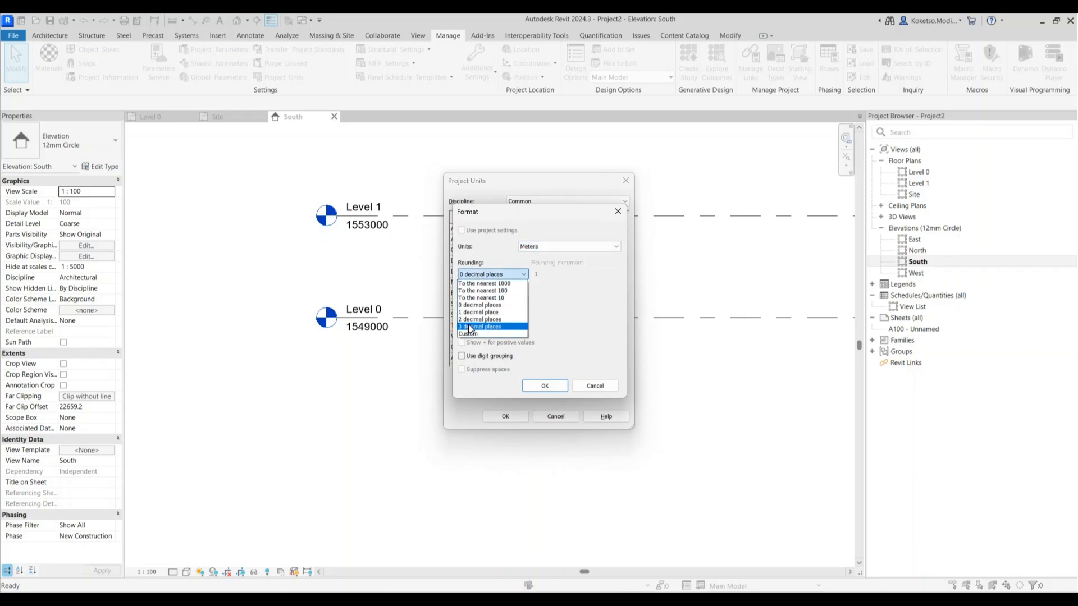
{"action": "left_click", "coordinate": [482, 306]}
{"action": "left_click", "coordinate": [543, 386]}
{"action": "left_click", "coordinate": [505, 416]}
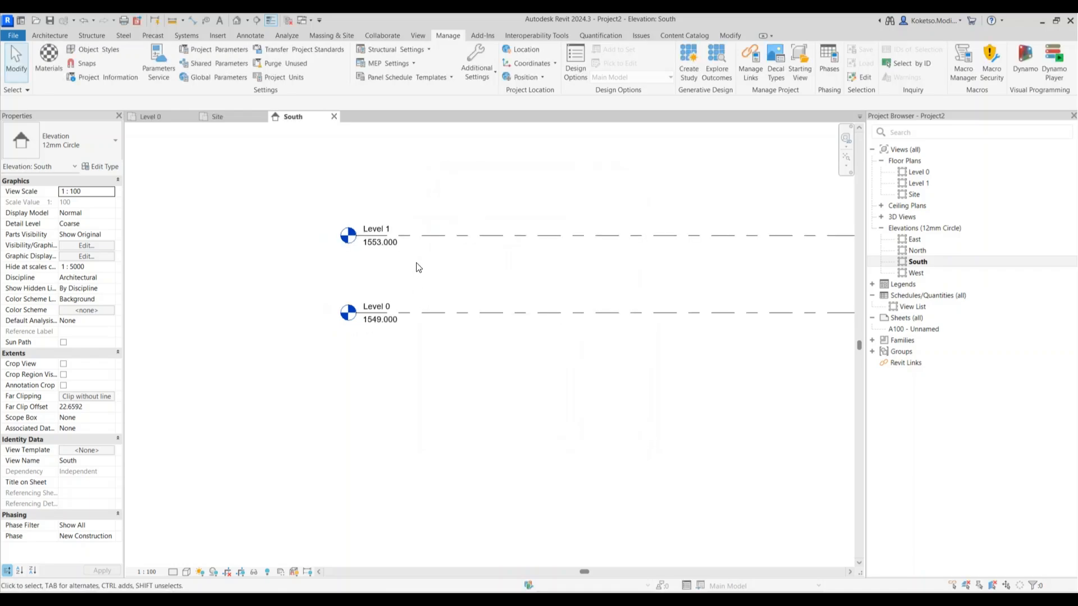
Check Level 1's elevation and its spacing above Level 0 in the South elevation.
{"action": "left_click", "coordinate": [432, 231]}
{"action": "scroll", "coordinate": [422, 303], "scroll_direction": "up", "scroll_amount": 1}
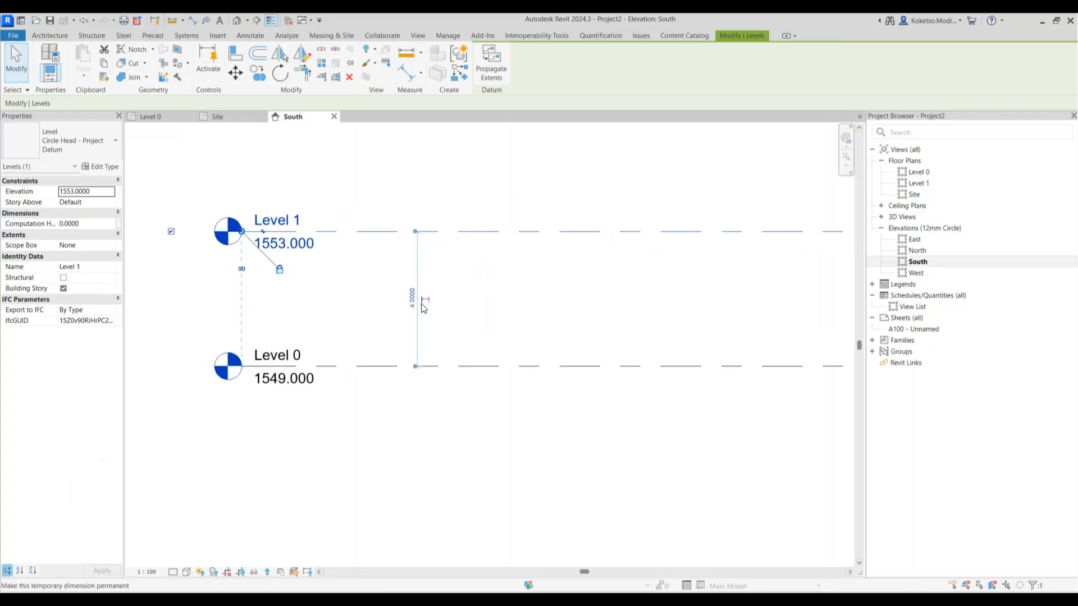
{"action": "left_click", "coordinate": [471, 266]}
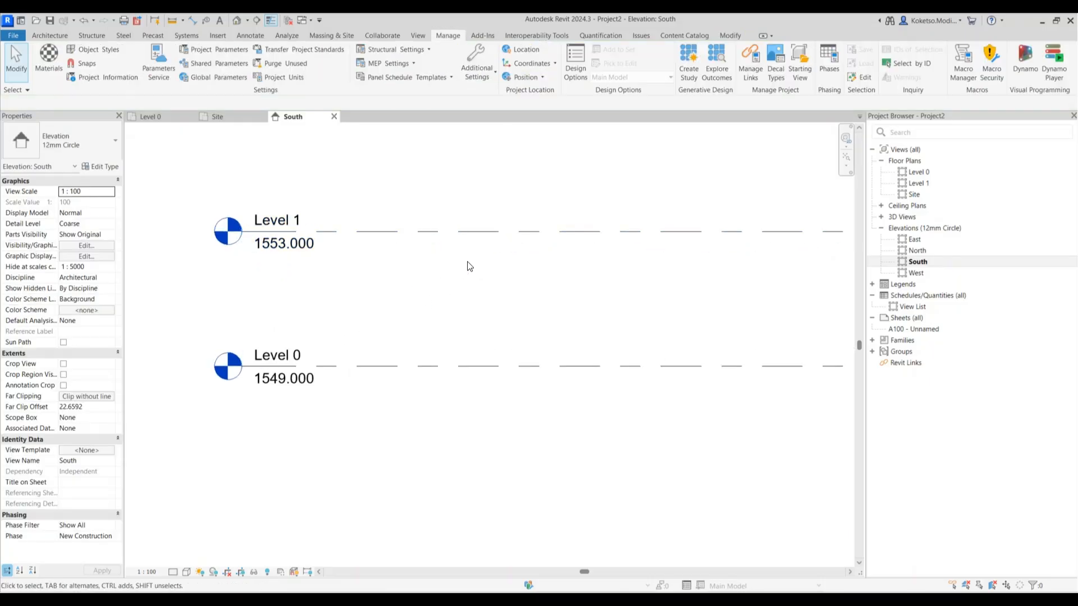
In the Site plan, draw a rectangle of walls about 12.1 by 7.9 m with its upper-left corner on the project base point.
{"action": "left_click", "coordinate": [219, 116]}
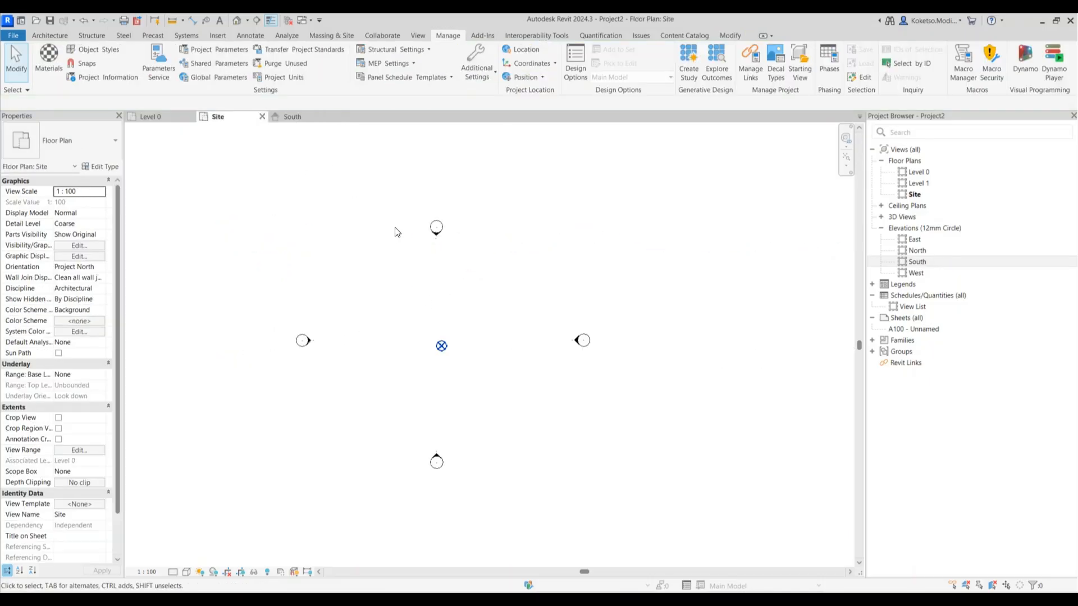
{"action": "left_click", "coordinate": [51, 36]}
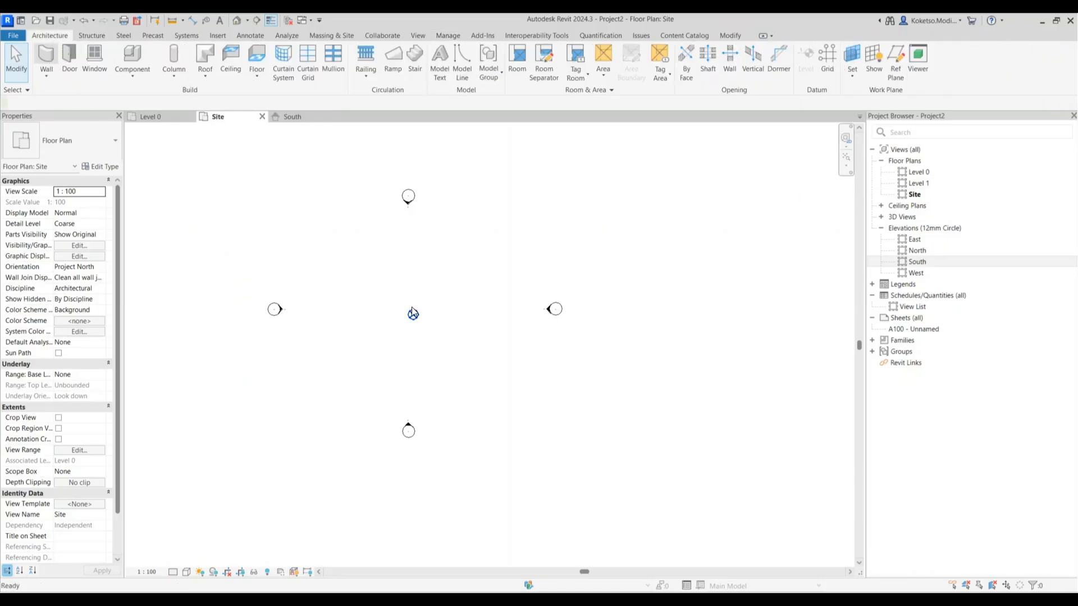
{"action": "scroll", "coordinate": [414, 314], "scroll_direction": "up", "scroll_amount": 2}
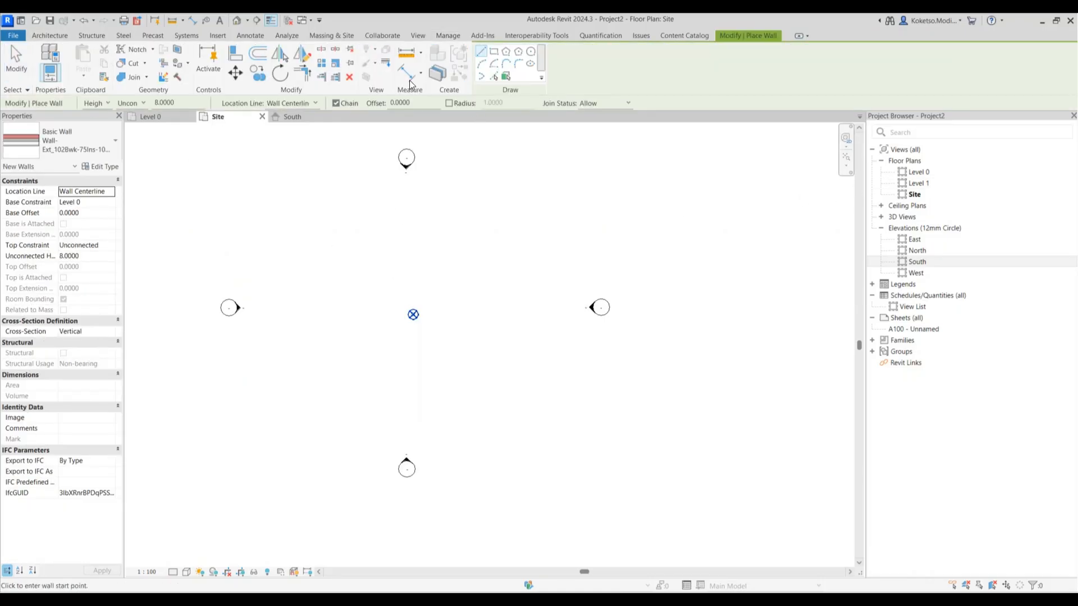
{"action": "left_click", "coordinate": [495, 52]}
{"action": "left_click", "coordinate": [413, 314]}
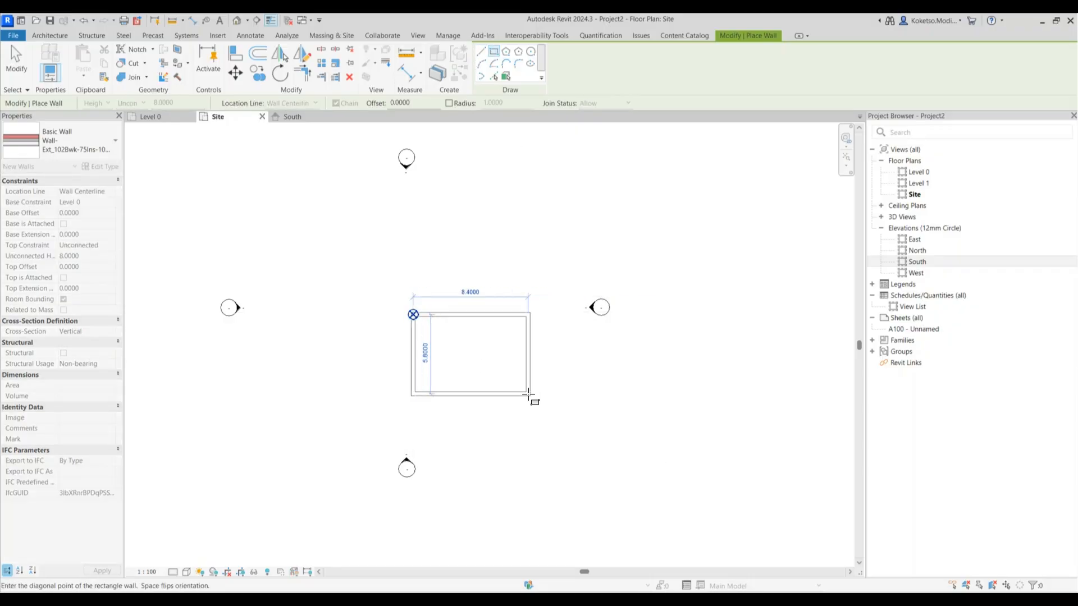
{"action": "left_click", "coordinate": [584, 426]}
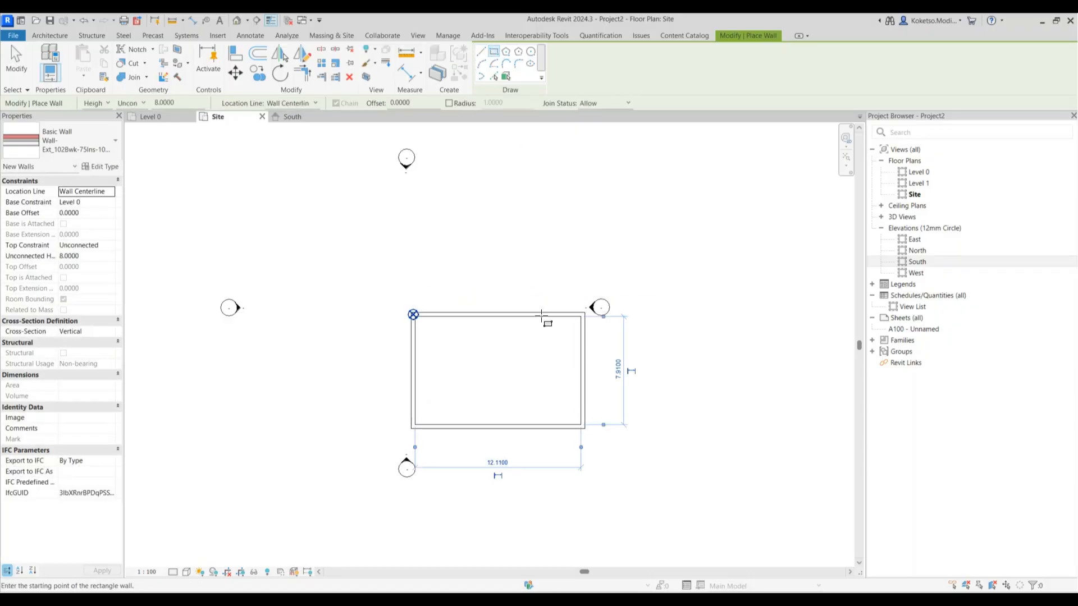
{"action": "key", "text": "Escape"}
{"action": "left_click", "coordinate": [582, 342]}
{"action": "left_click", "coordinate": [623, 321]}
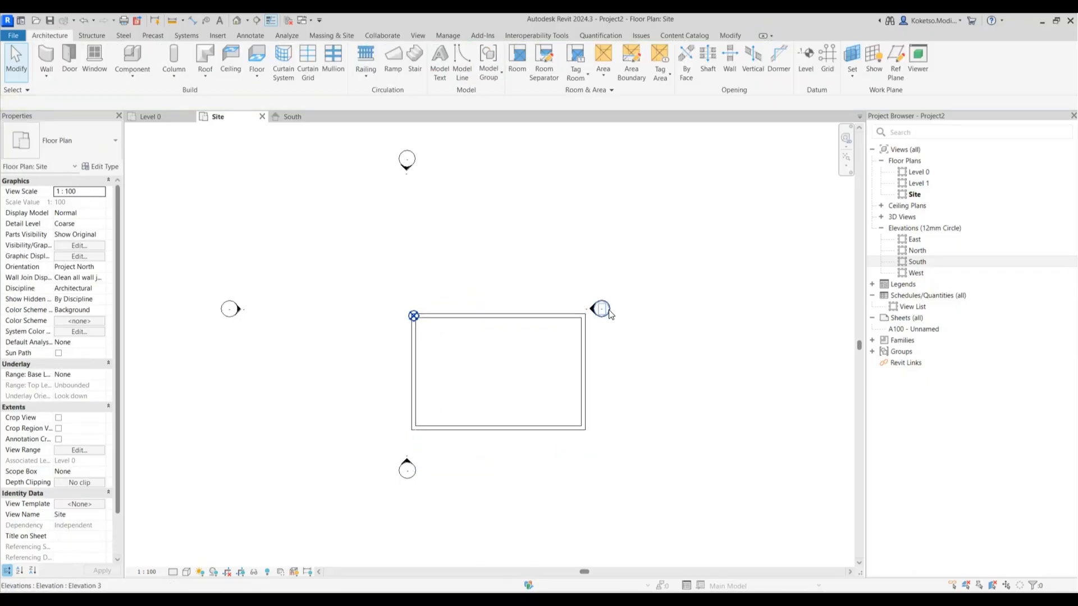
Move the East elevation marker farther east, well clear of the building's walls.
{"action": "left_click_drag", "start_coordinate": [632, 347], "coordinate": [578, 274]}
{"action": "left_click", "coordinate": [583, 354], "text": "shift"}
{"action": "left_click", "coordinate": [480, 316], "text": "shift"}
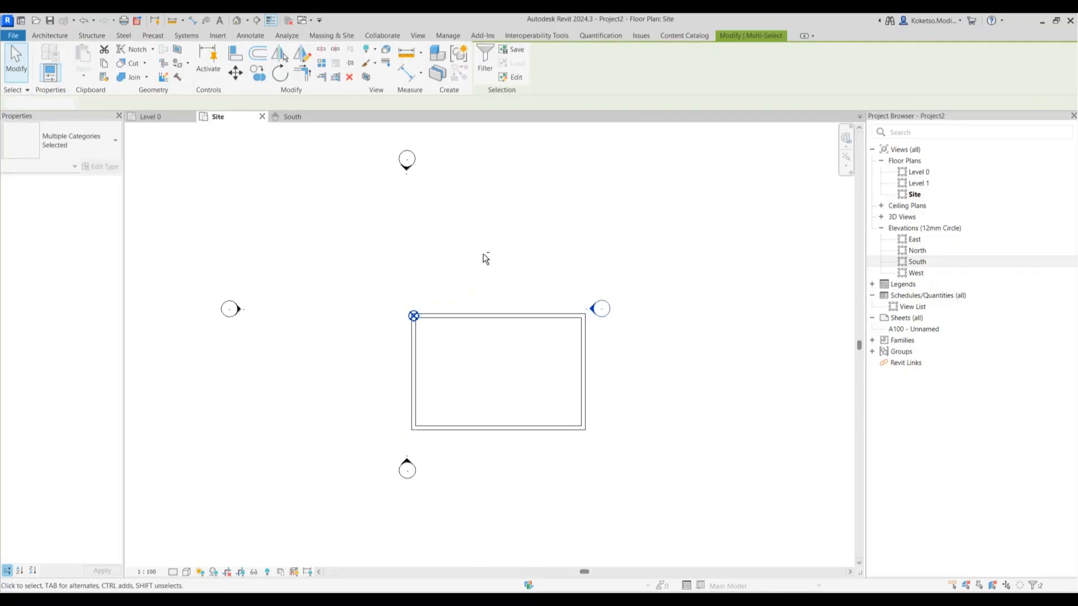
{"action": "left_click_drag", "start_coordinate": [733, 314], "coordinate": [789, 306]}
{"action": "scroll", "coordinate": [589, 272], "scroll_direction": "down", "scroll_amount": 1}
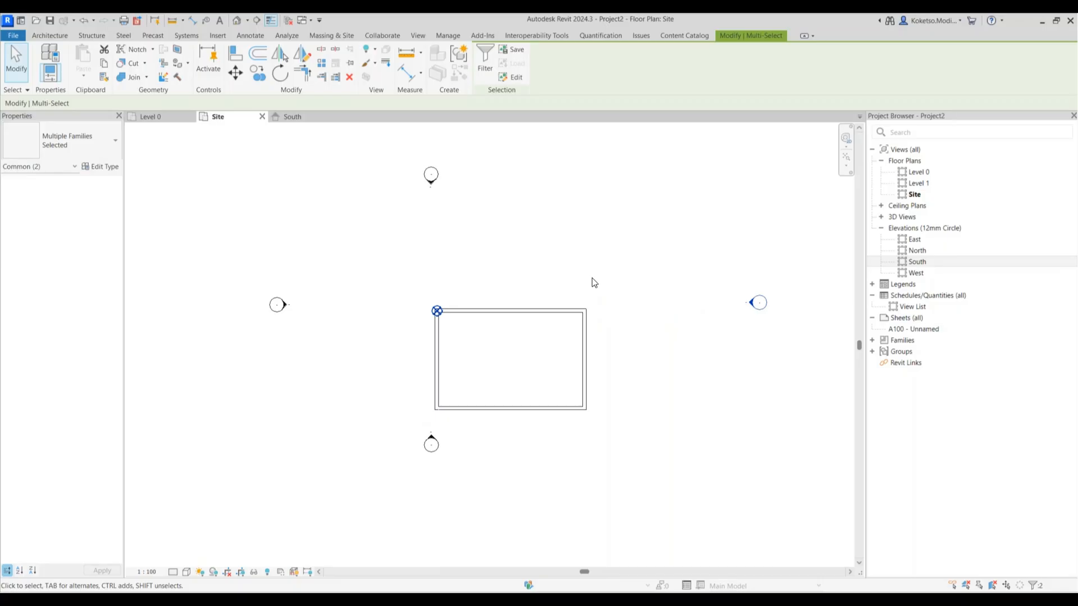
{"action": "left_click", "coordinate": [593, 283]}
Move the east wall outward and set its clear distance from the west wall to 30 m.
{"action": "scroll", "coordinate": [592, 350], "scroll_direction": "up", "scroll_amount": 2}
{"action": "left_click", "coordinate": [583, 337]}
{"action": "left_click_drag", "start_coordinate": [584, 337], "coordinate": [742, 336]}
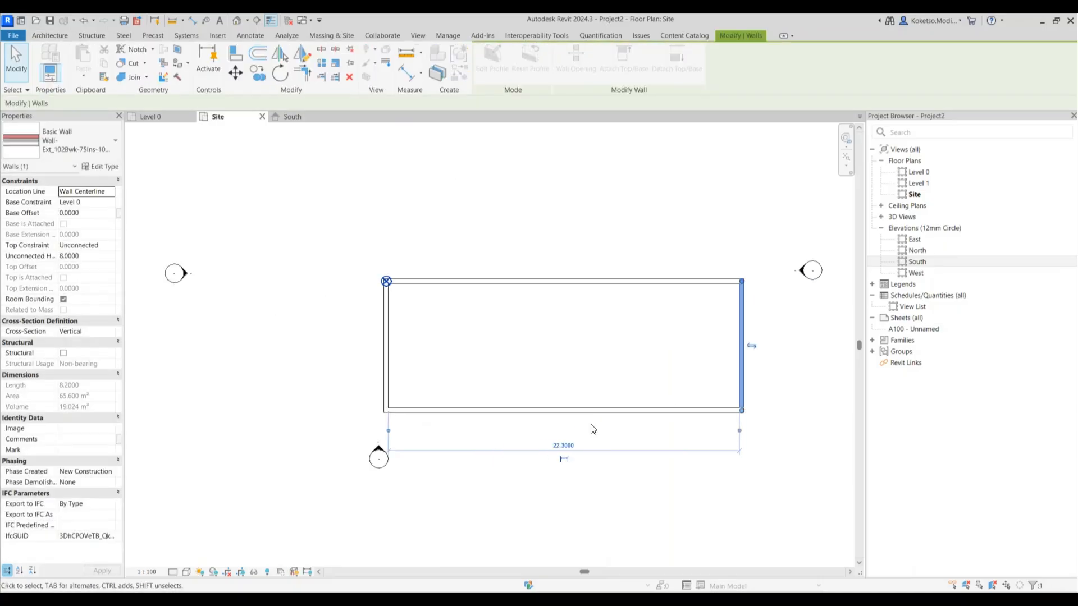
{"action": "left_click", "coordinate": [562, 445]}
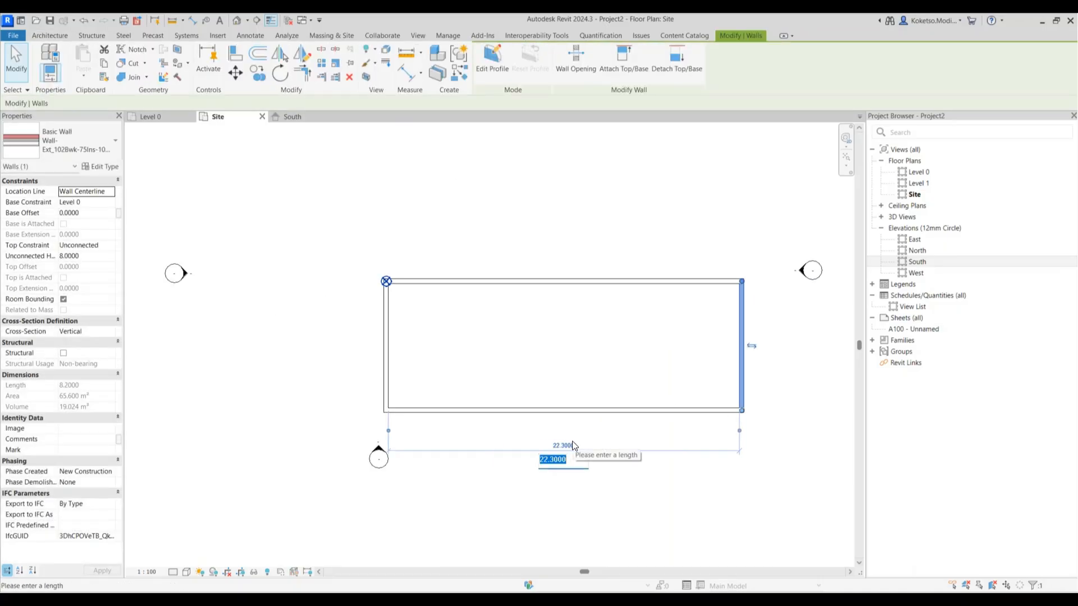
{"action": "type", "text": "30"}
{"action": "key", "text": "Return"}
{"action": "scroll", "coordinate": [445, 356], "scroll_direction": "down", "scroll_amount": 3}
{"action": "scroll", "coordinate": [609, 328], "scroll_direction": "up", "scroll_amount": 2}
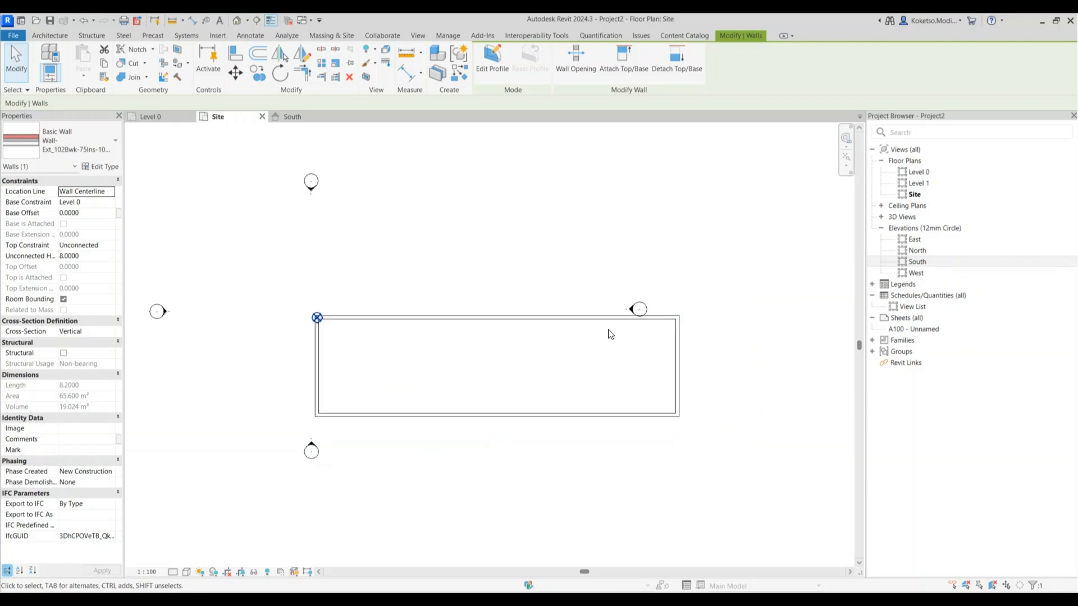
Set the clear distance between the west and east walls to 25 m.
{"action": "left_click", "coordinate": [611, 335]}
{"action": "left_click", "coordinate": [678, 348]}
{"action": "left_click", "coordinate": [497, 450]}
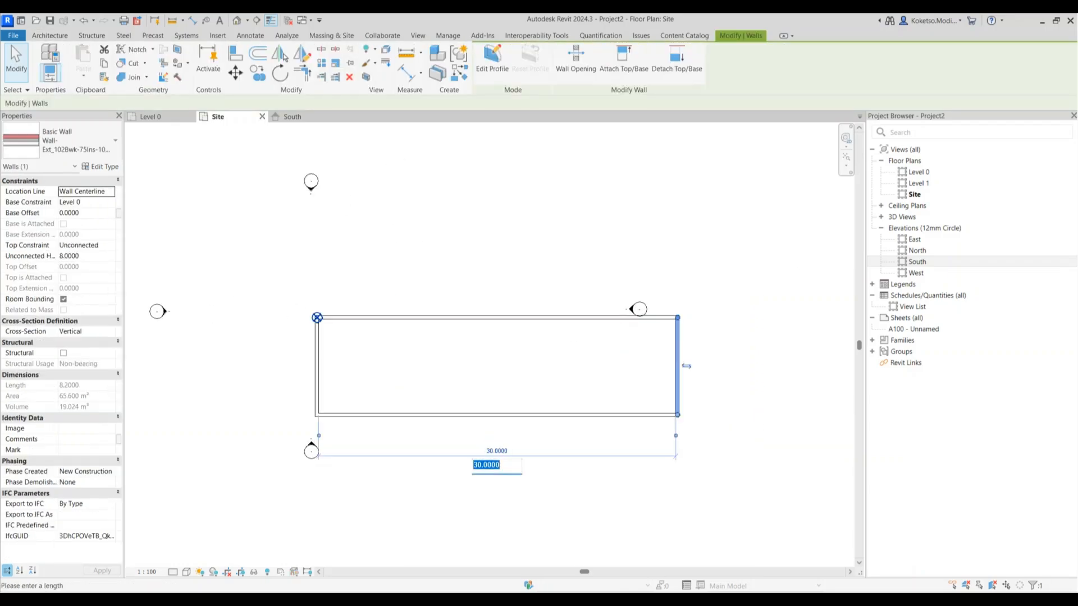
{"action": "type", "text": "25"}
{"action": "key", "text": "Return"}
Move the South elevation marker farther south and set the clear distance between the north and south walls to 15 m.
{"action": "left_click", "coordinate": [492, 434]}
{"action": "left_click", "coordinate": [463, 317]}
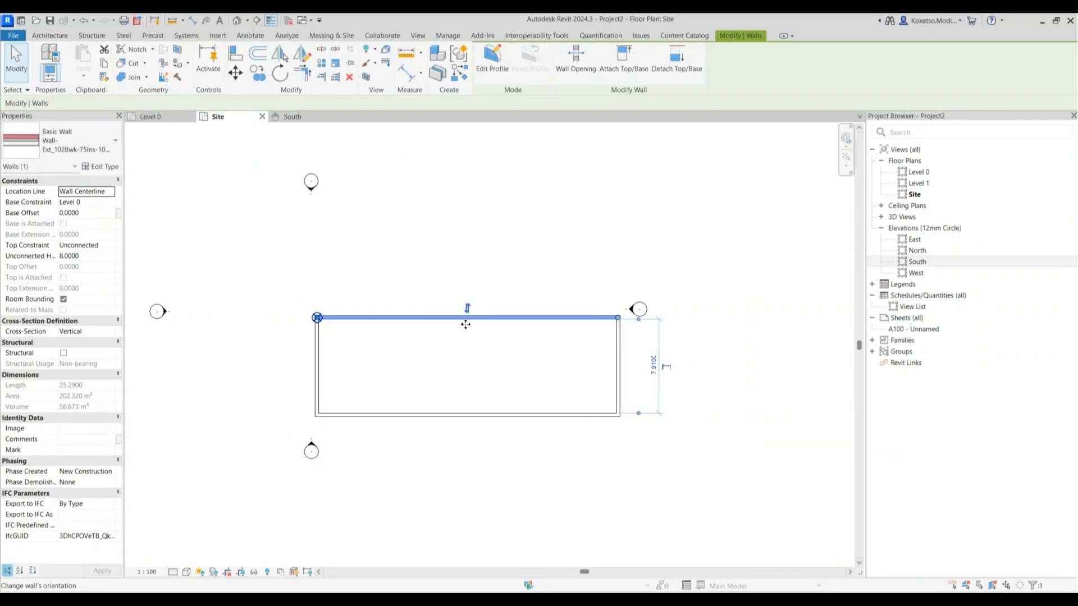
{"action": "left_click", "coordinate": [438, 382]}
{"action": "left_click", "coordinate": [464, 414]}
{"action": "left_click", "coordinate": [271, 365]}
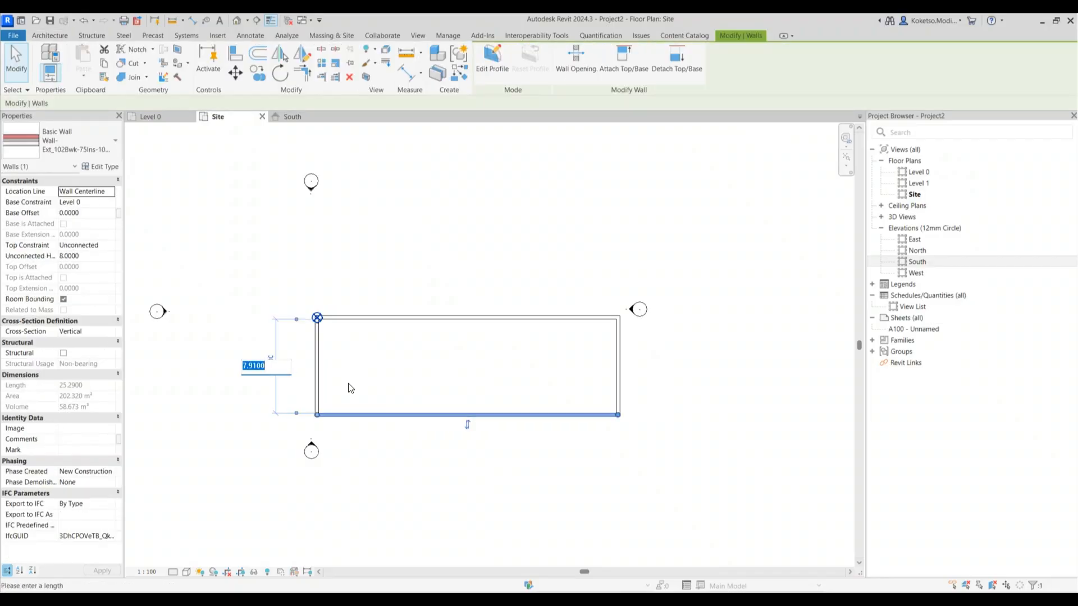
{"action": "left_click", "coordinate": [306, 470]}
{"action": "mouse_move", "coordinate": [321, 473]}
{"action": "left_mouse_down"}
{"action": "mouse_move", "coordinate": [300, 435]}
{"action": "mouse_move", "coordinate": [315, 507]}
{"action": "mouse_move", "coordinate": [307, 551]}
{"action": "left_mouse_up"}
{"action": "left_click_drag", "start_coordinate": [396, 453], "coordinate": [384, 378]}
{"action": "key", "text": "Return"}
{"action": "left_click", "coordinate": [434, 349]}
{"action": "middle_click_drag", "start_coordinate": [440, 352], "coordinate": [472, 318]}
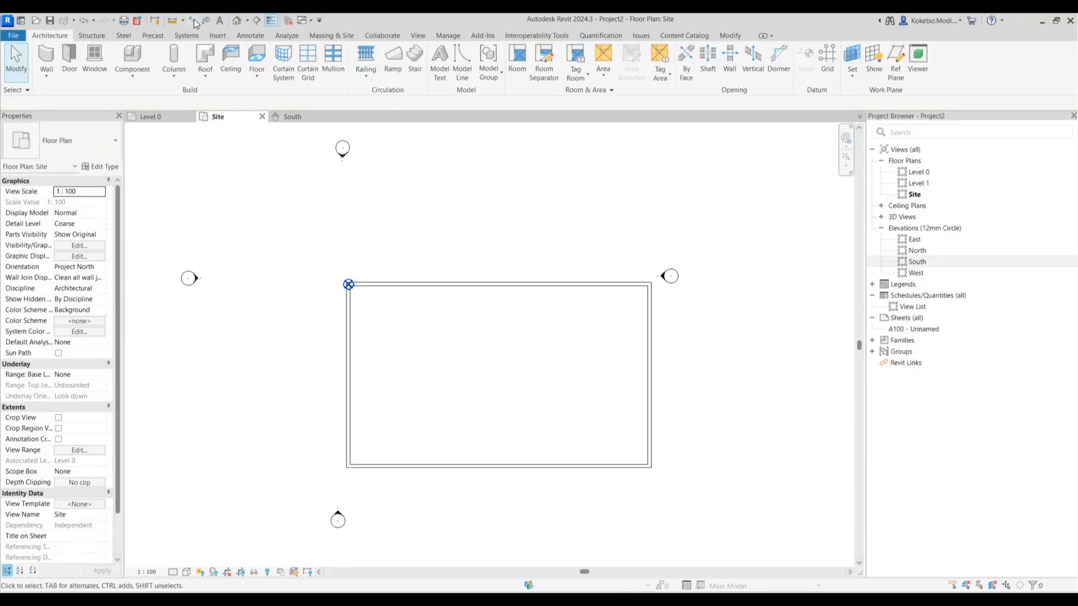
In the 3D view, maximize the 3D extents of Level 1 and Level 0.
{"action": "scroll", "coordinate": [441, 339], "scroll_direction": "down", "scroll_amount": 1}
{"action": "middle_click_drag", "start_coordinate": [442, 339], "coordinate": [676, 308], "text": "shift"}
{"action": "scroll", "coordinate": [365, 358], "scroll_direction": "up", "scroll_amount": 2}
{"action": "left_click", "coordinate": [345, 354]}
{"action": "right_click", "coordinate": [352, 355]}
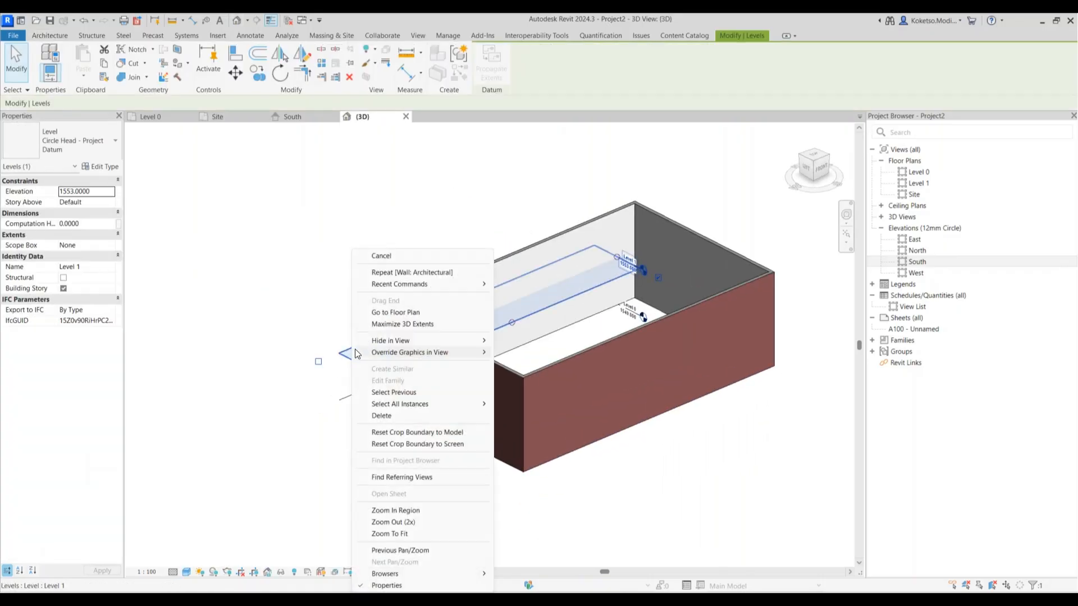
{"action": "left_click", "coordinate": [394, 324]}
{"action": "left_click", "coordinate": [350, 401]}
{"action": "right_click", "coordinate": [353, 397]}
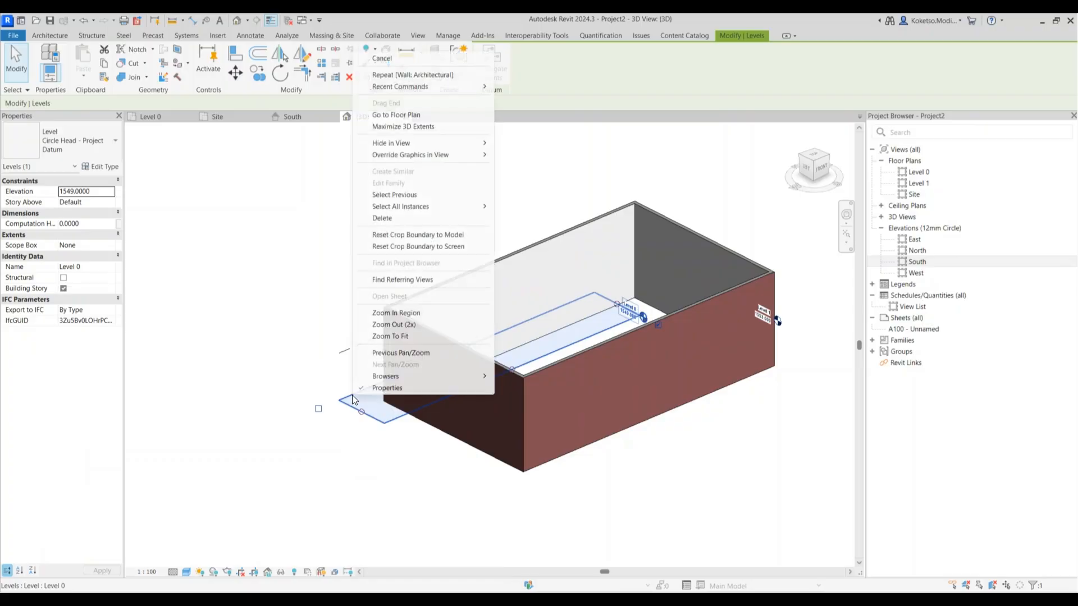
{"action": "left_click", "coordinate": [416, 128]}
{"action": "key", "text": "Escape"}
Select all four connected walls and set their top constraint to Up to level: Level 1.
{"action": "left_click", "coordinate": [570, 358]}
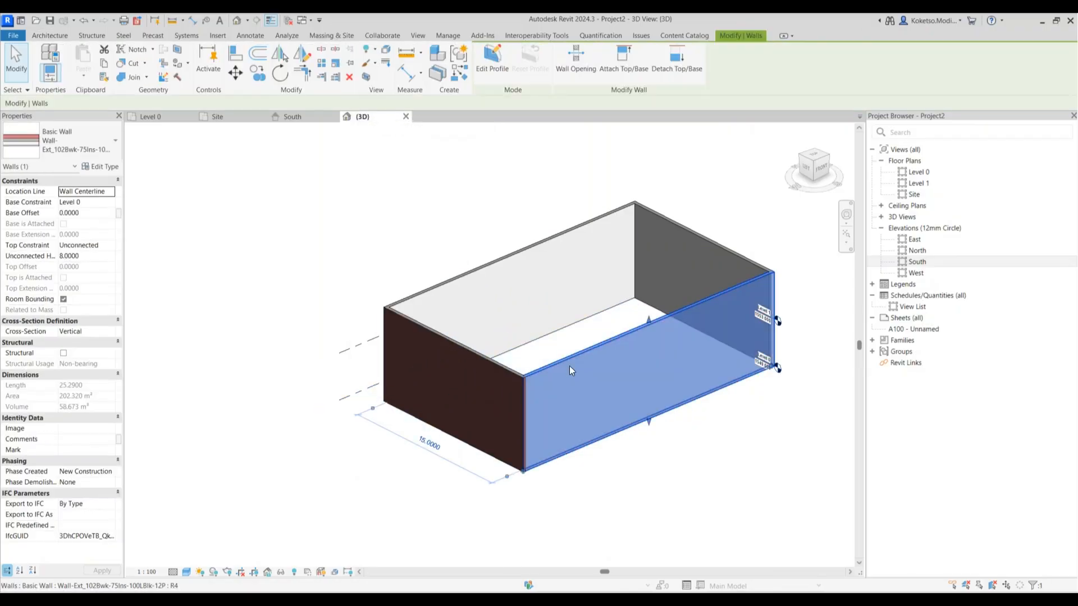
{"action": "key", "text": "Escape"}
{"action": "key", "text": "Tab"}
{"action": "left_click", "coordinate": [554, 365]}
{"action": "middle_click_drag", "start_coordinate": [616, 412], "coordinate": [624, 387], "text": "shift"}
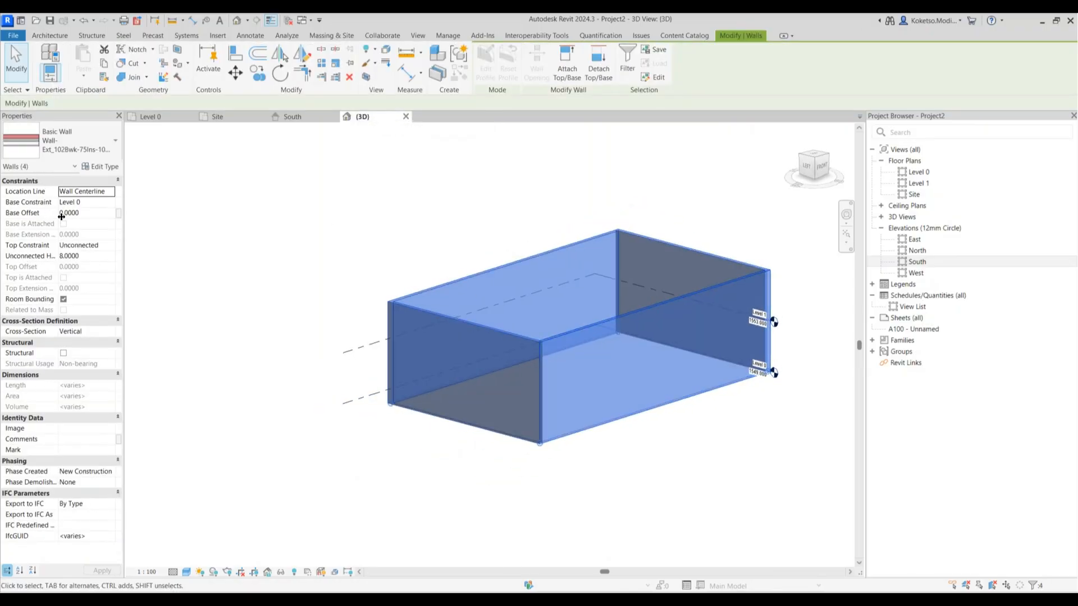
{"action": "left_click", "coordinate": [112, 246]}
{"action": "left_click", "coordinate": [97, 274]}
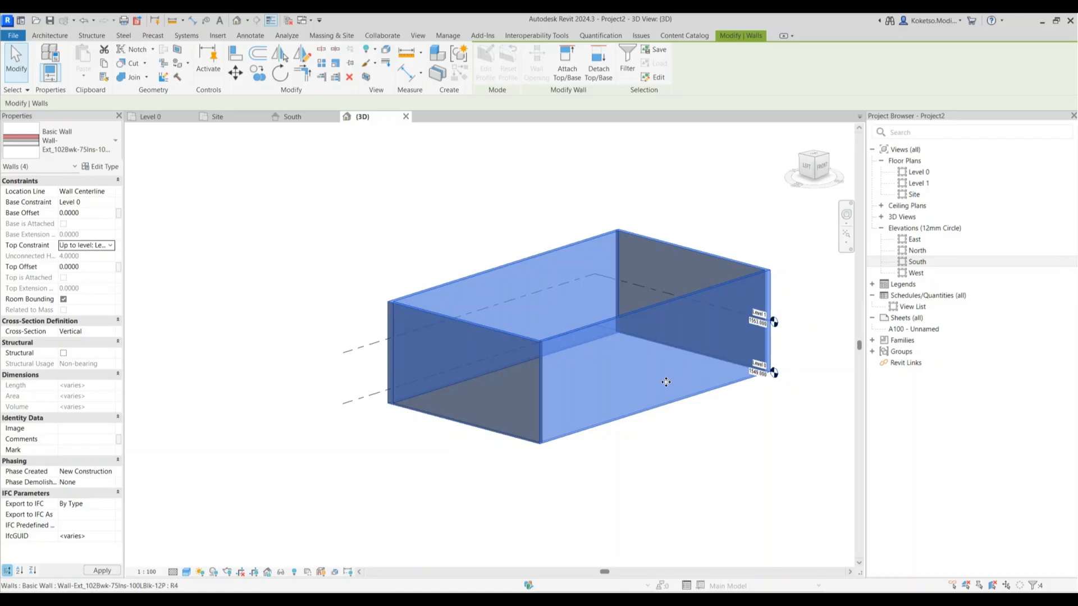
{"action": "left_click", "coordinate": [722, 469]}
{"action": "middle_click_drag", "start_coordinate": [710, 469], "coordinate": [660, 355]}
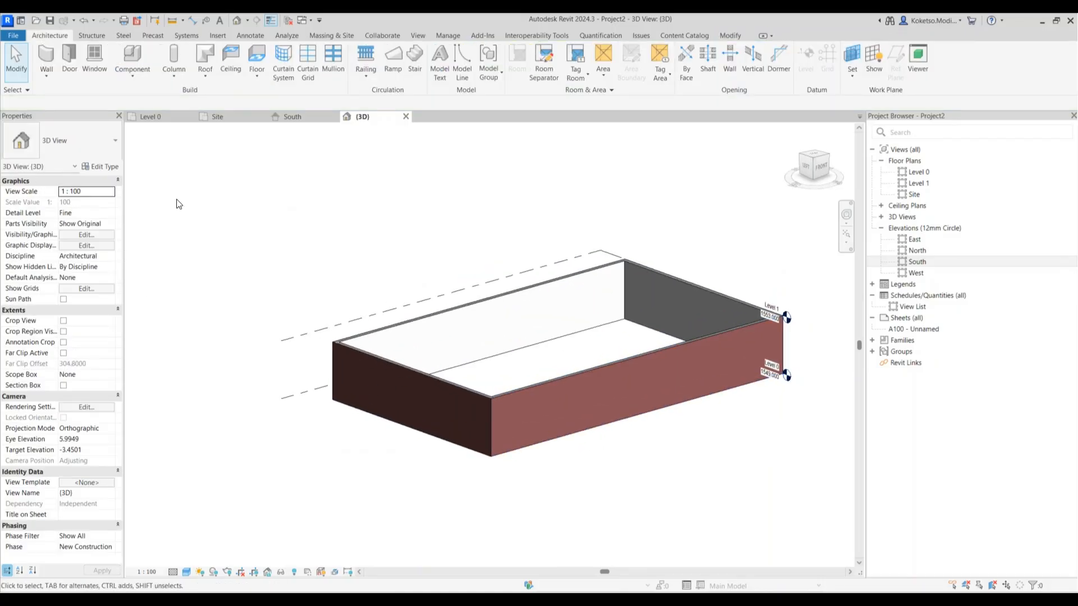
In the Level 1 floor plan, start a floor and sketch its rectangular boundary along the walls' inner faces.
{"action": "left_click", "coordinate": [284, 117]}
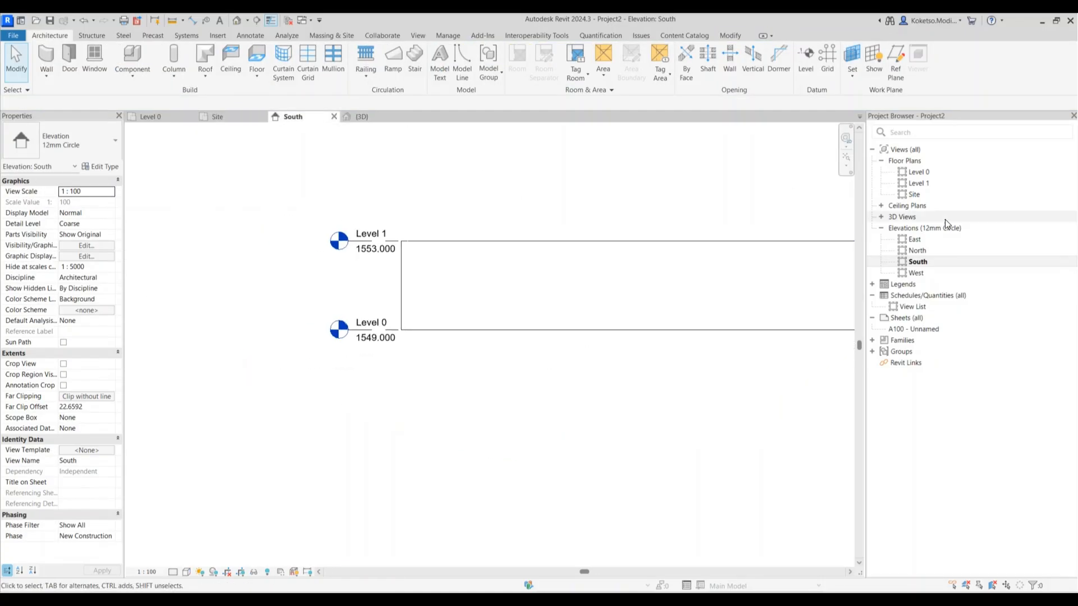
{"action": "double_click", "coordinate": [920, 183]}
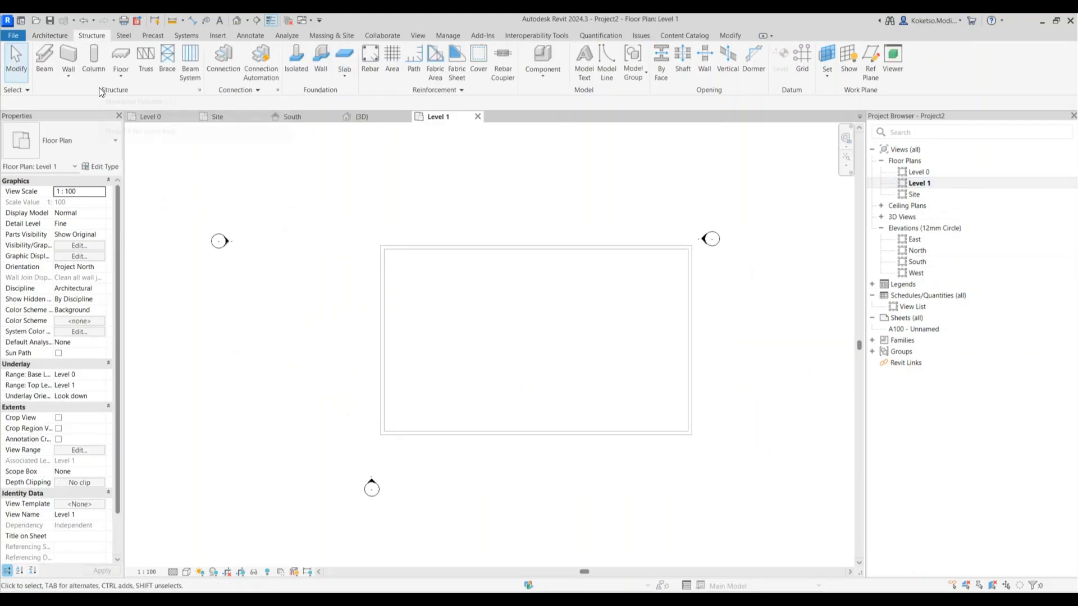
{"action": "left_click", "coordinate": [257, 56]}
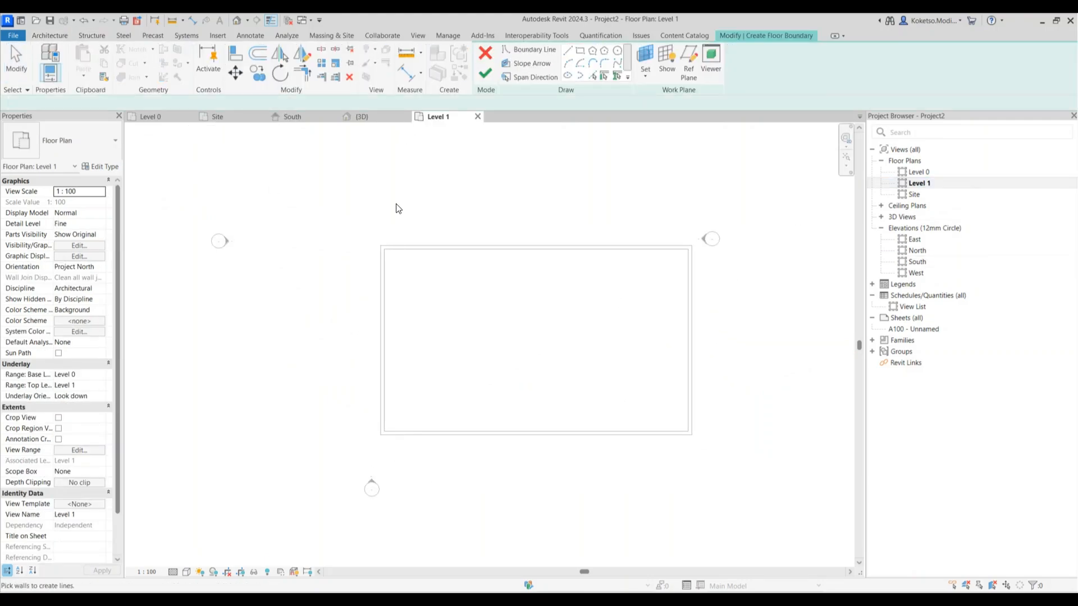
{"action": "left_click", "coordinate": [581, 52]}
{"action": "left_click", "coordinate": [384, 249]}
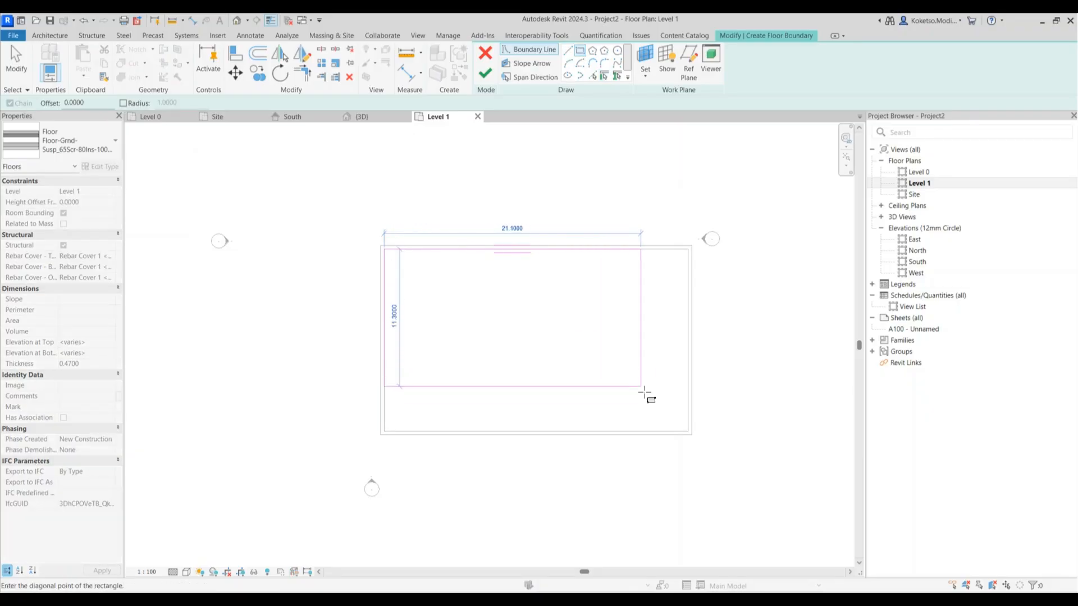
{"action": "left_click", "coordinate": [688, 431]}
{"action": "key", "text": "Escape"}
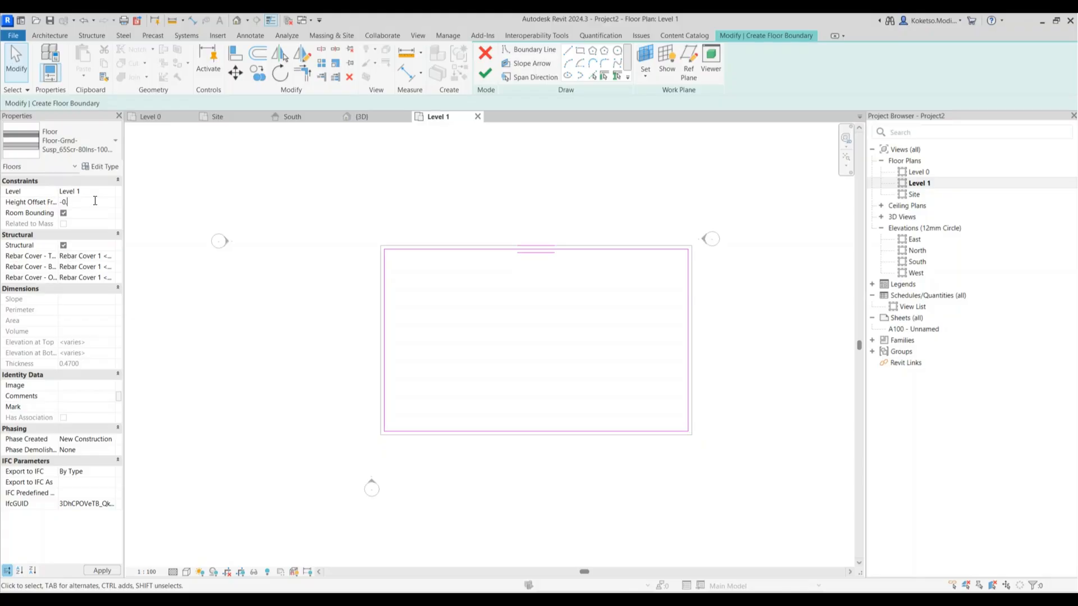
Set the floor's height offset from Level 1 to -0.5 m and finish it without attaching the walls, checking it in 3D.
{"action": "left_click", "coordinate": [364, 117]}
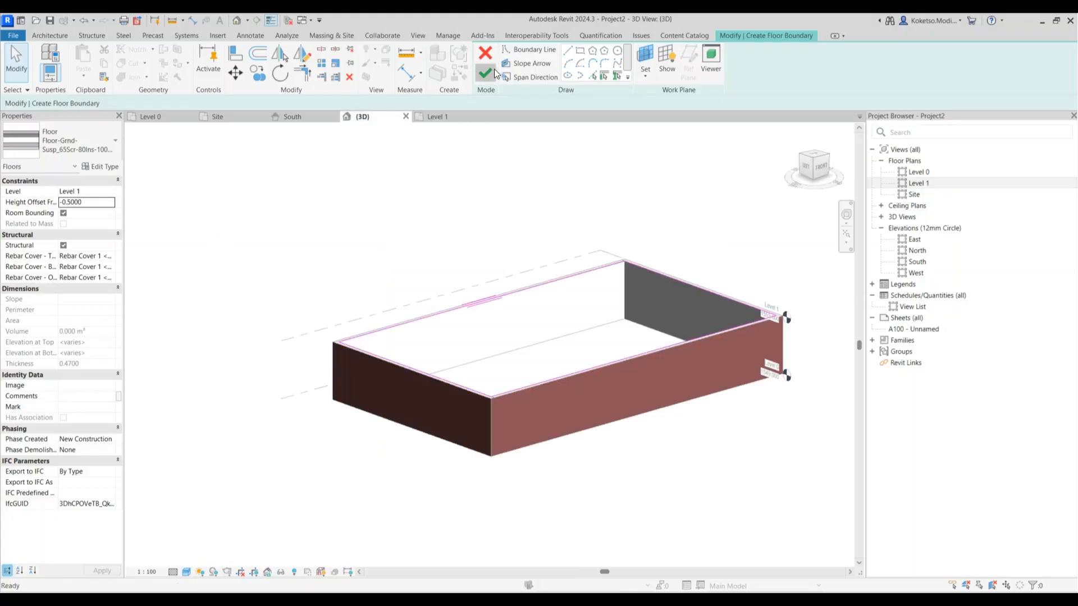
{"action": "left_click", "coordinate": [485, 72]}
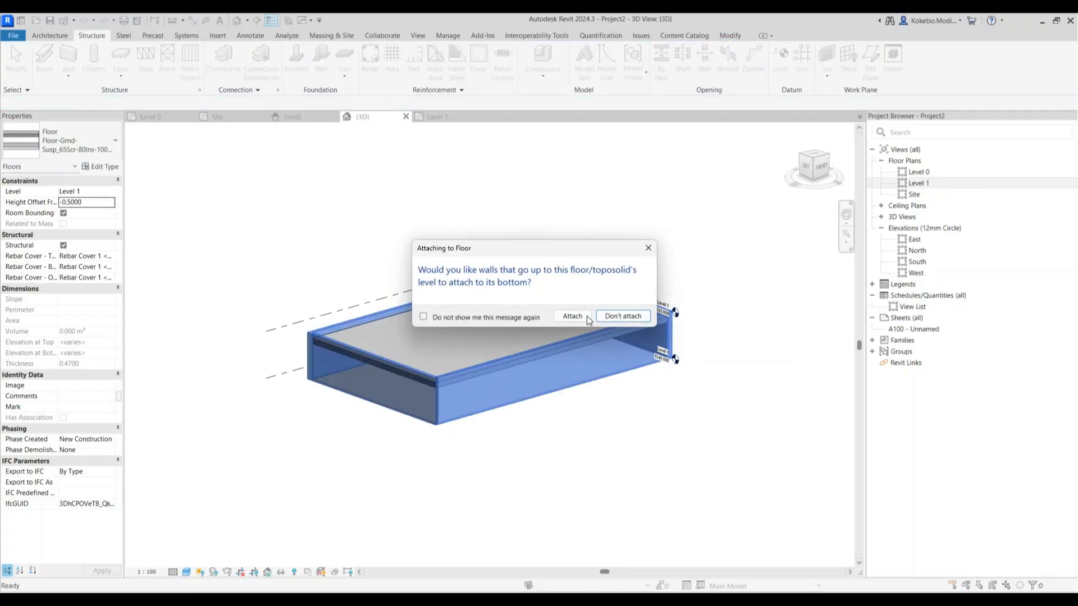
{"action": "left_click", "coordinate": [648, 248]}
{"action": "scroll", "coordinate": [357, 343], "scroll_direction": "up", "scroll_amount": 2}
{"action": "scroll", "coordinate": [420, 358], "scroll_direction": "down", "scroll_amount": 1}
{"action": "middle_click_drag", "start_coordinate": [420, 358], "coordinate": [379, 338]}
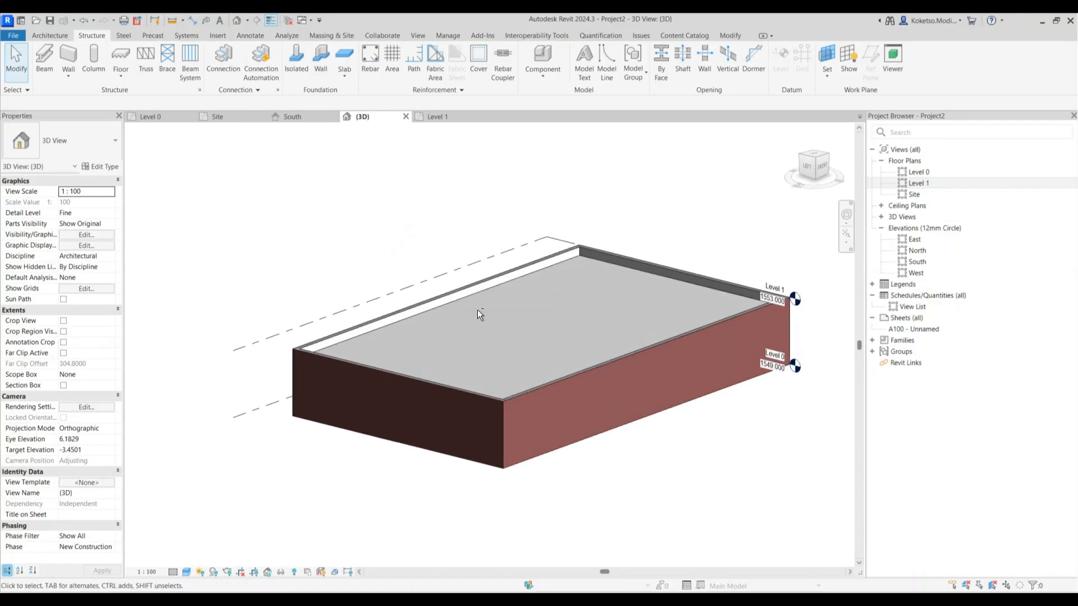
{"action": "middle_click_drag", "start_coordinate": [676, 438], "coordinate": [545, 281], "text": "shift"}
{"action": "scroll", "coordinate": [546, 283], "scroll_direction": "down", "scroll_amount": 3}
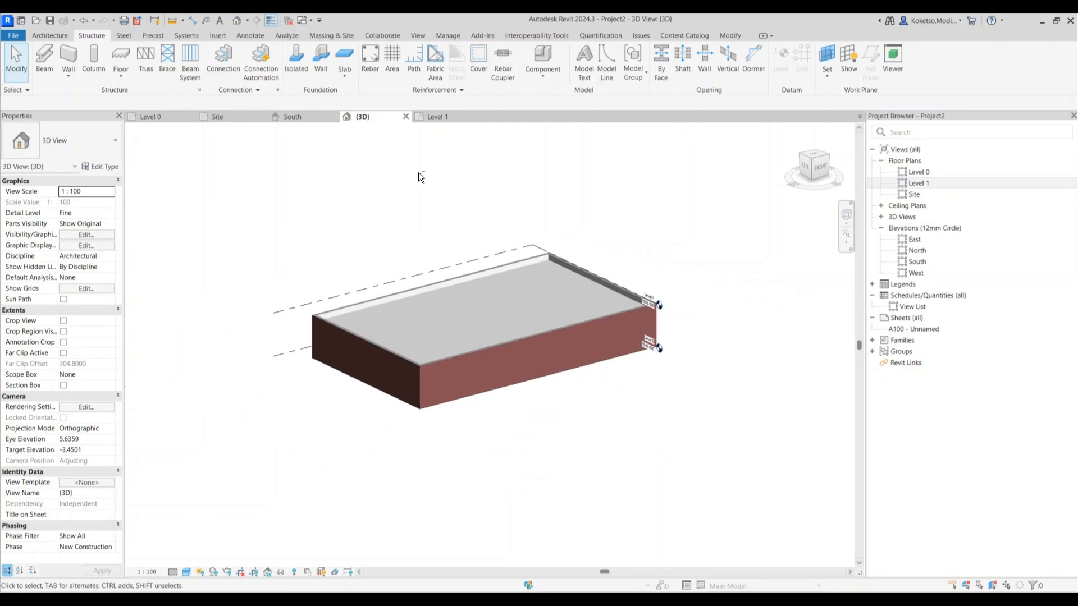
{"action": "middle_click_drag", "start_coordinate": [427, 196], "coordinate": [459, 238], "text": "shift"}
{"action": "scroll", "coordinate": [459, 239], "scroll_direction": "up", "scroll_amount": 1}
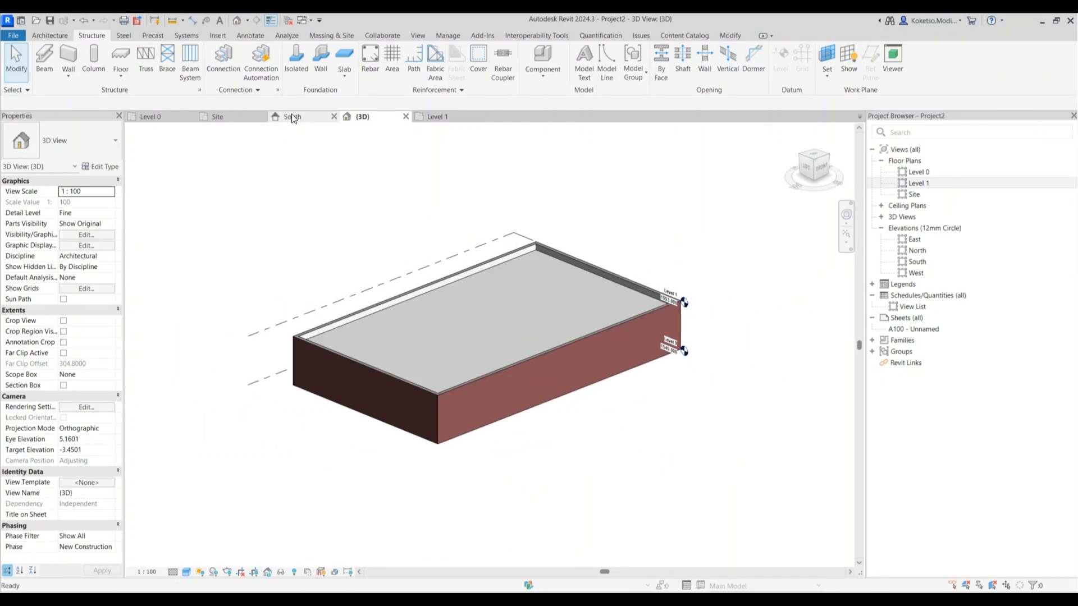
Return to the Level 1 plan and load the family Kit Sunfix aero duo.rfa from the Downloads folder.
{"action": "left_click", "coordinate": [241, 117]}
{"action": "left_click", "coordinate": [446, 116]}
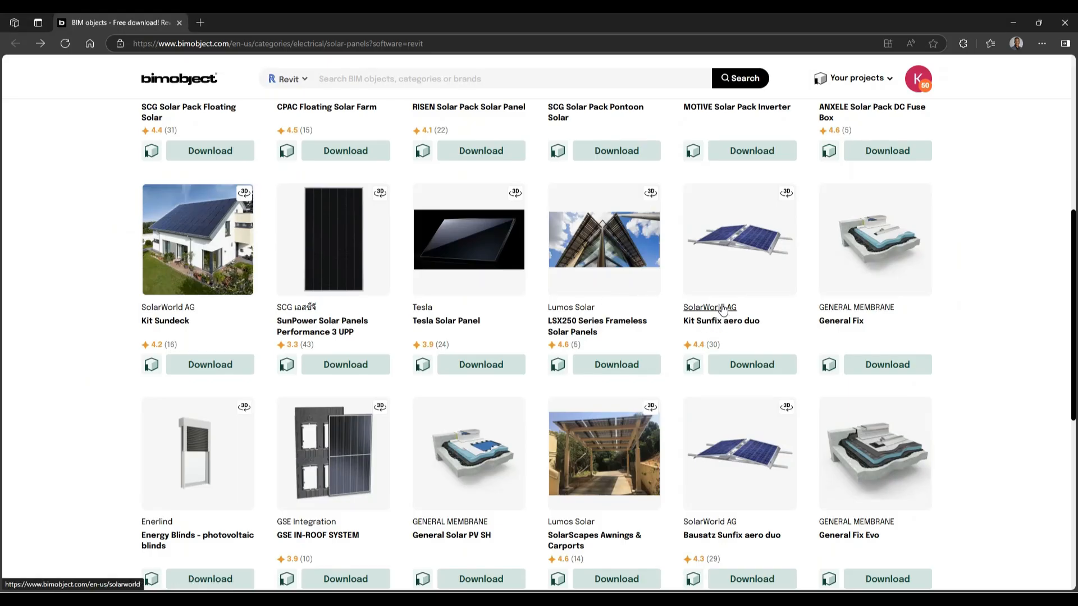
{"action": "left_click", "coordinate": [1013, 23]}
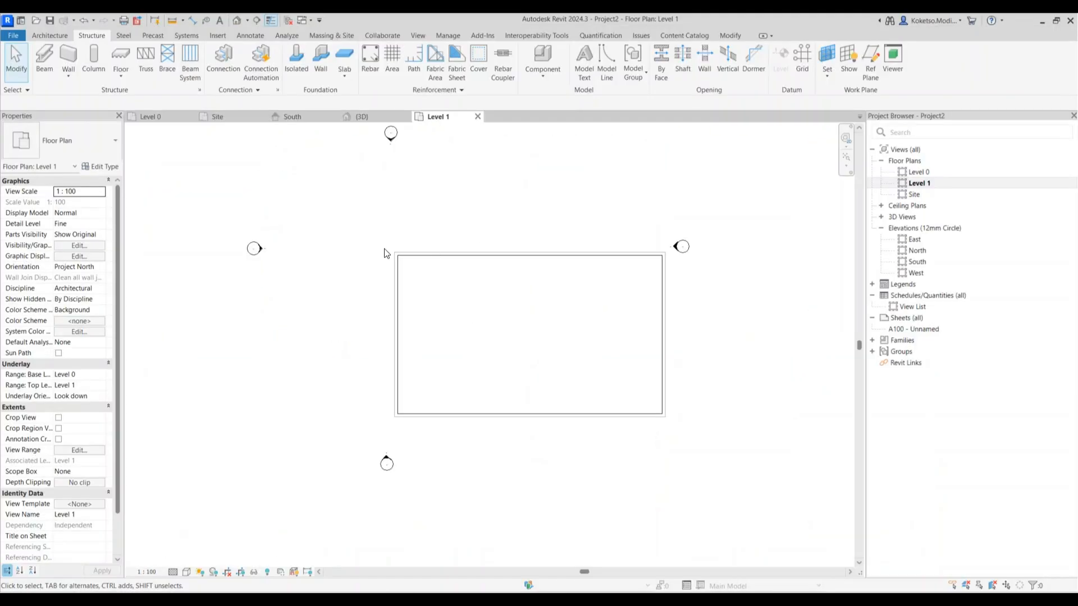
{"action": "left_click", "coordinate": [218, 35]}
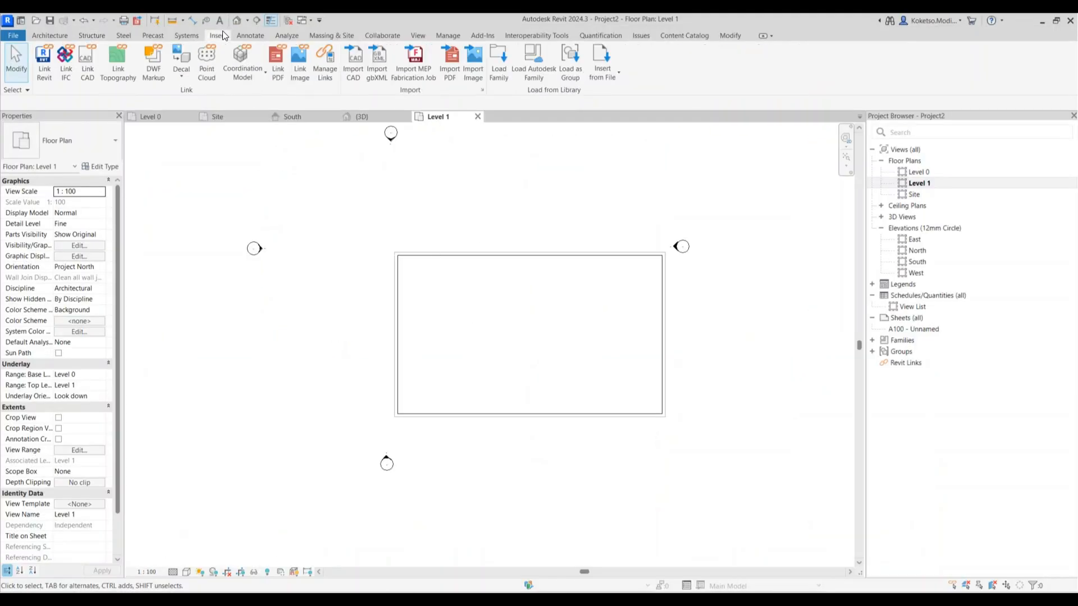
{"action": "left_click", "coordinate": [498, 75]}
{"action": "left_click", "coordinate": [276, 213]}
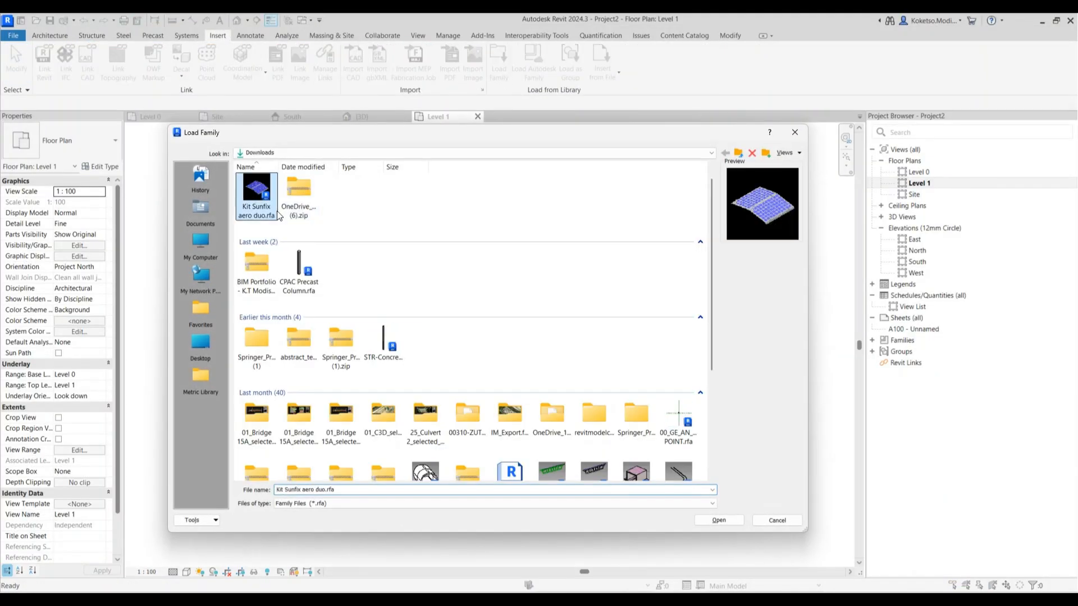
{"action": "left_click", "coordinate": [718, 521]}
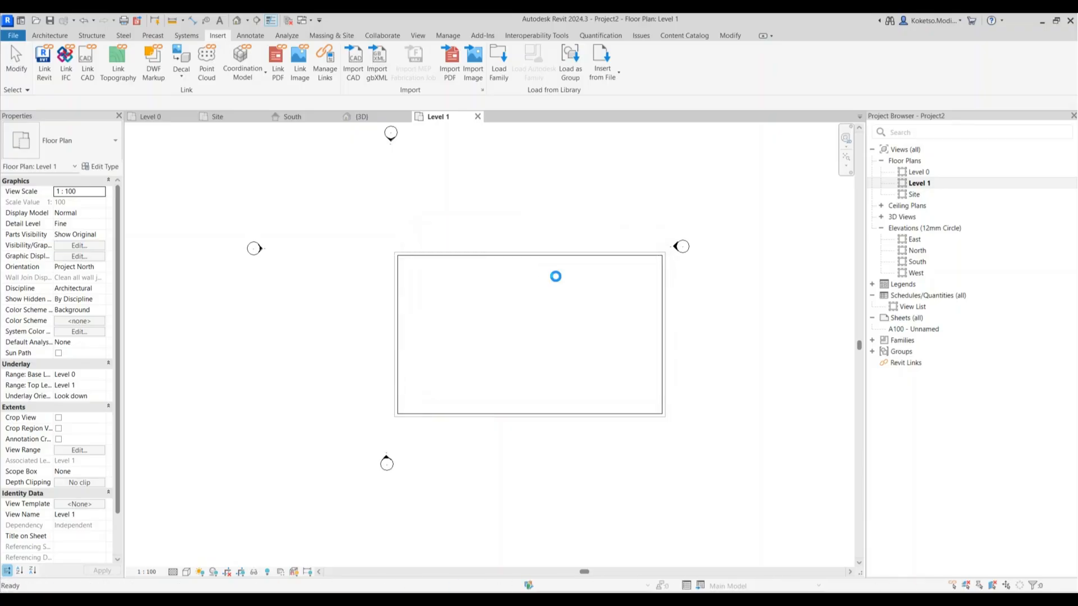
Place one Kit Sunfix aero duo Sunmodule Plus mono component on Level 1, just inside the building's upper-left corner.
{"action": "scroll", "coordinate": [555, 276], "scroll_direction": "up", "scroll_amount": 2}
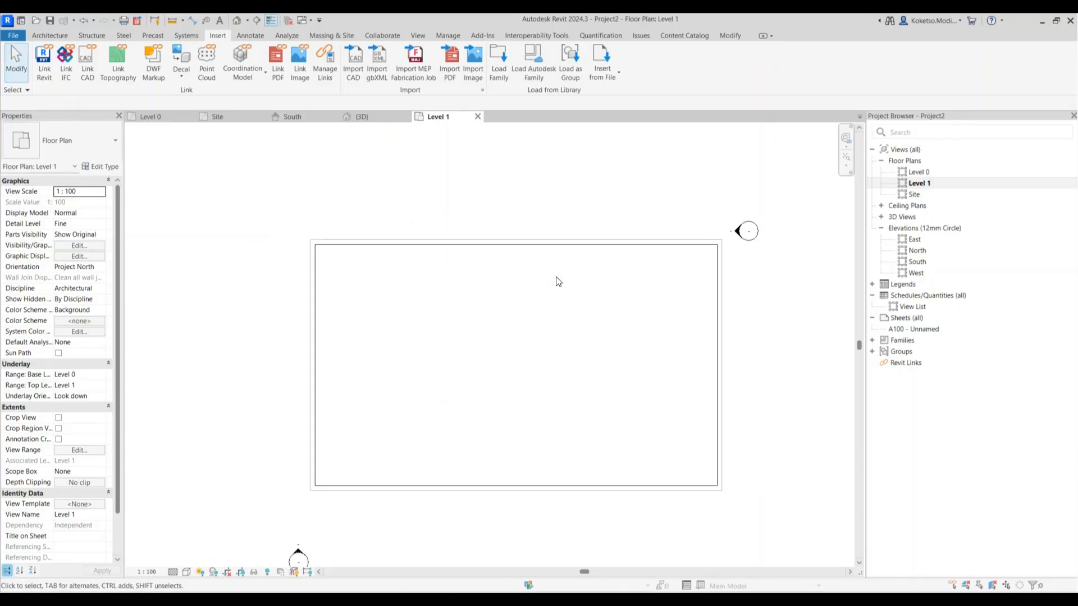
{"action": "left_click", "coordinate": [55, 33]}
{"action": "left_click", "coordinate": [139, 65]}
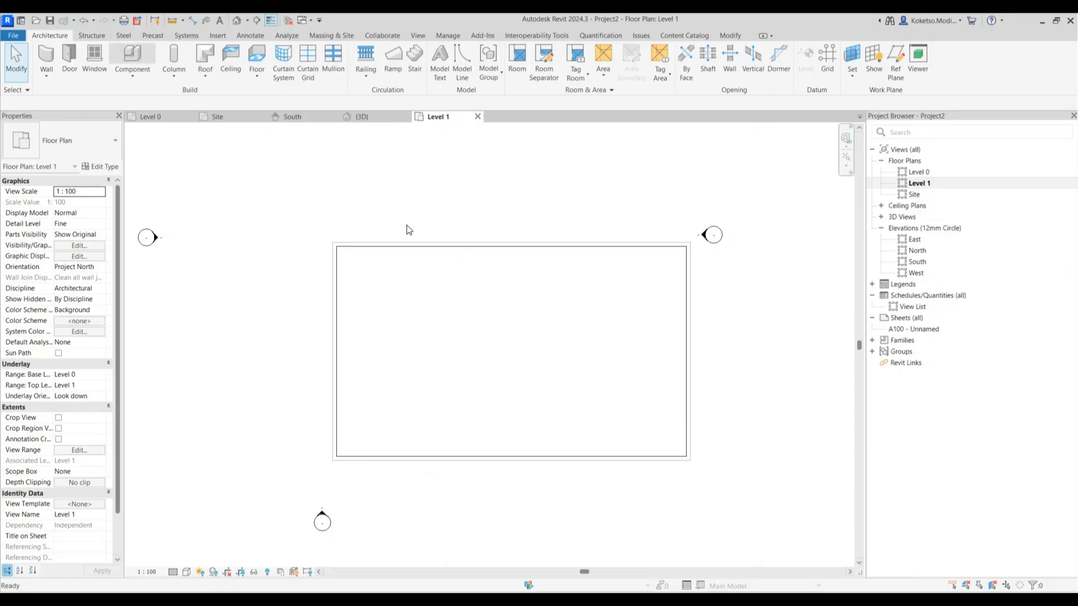
{"action": "scroll", "coordinate": [355, 258], "scroll_direction": "up", "scroll_amount": 1}
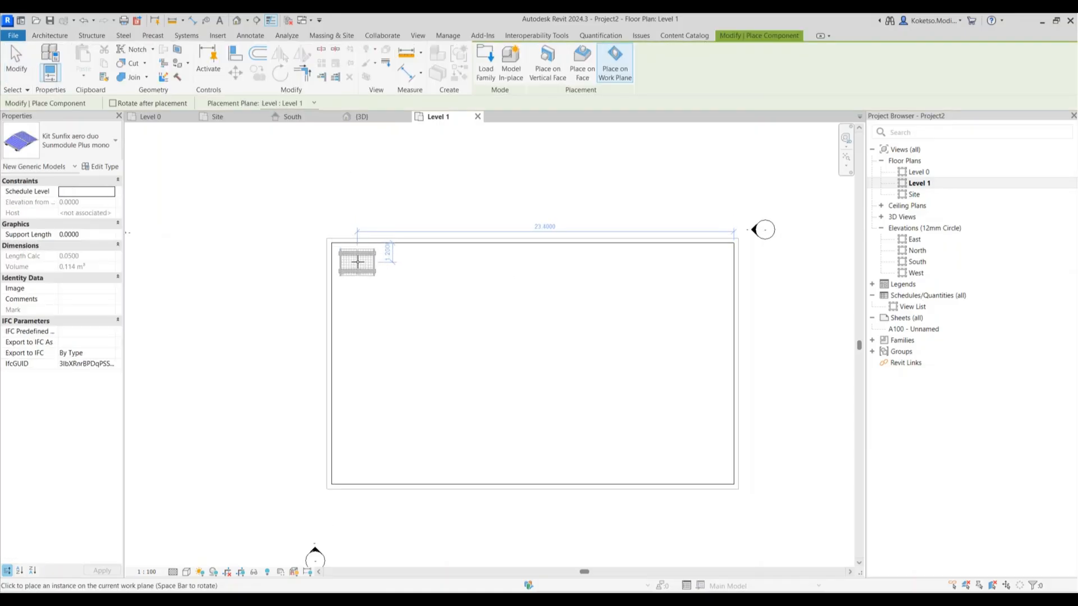
{"action": "left_click", "coordinate": [356, 261]}
{"action": "key", "text": "Escape"}
{"action": "key", "text": "Escape"}
Set the solar panel's distance from the upper wall's inner face to 0.5 m.
{"action": "scroll", "coordinate": [364, 258], "scroll_direction": "up", "scroll_amount": 3}
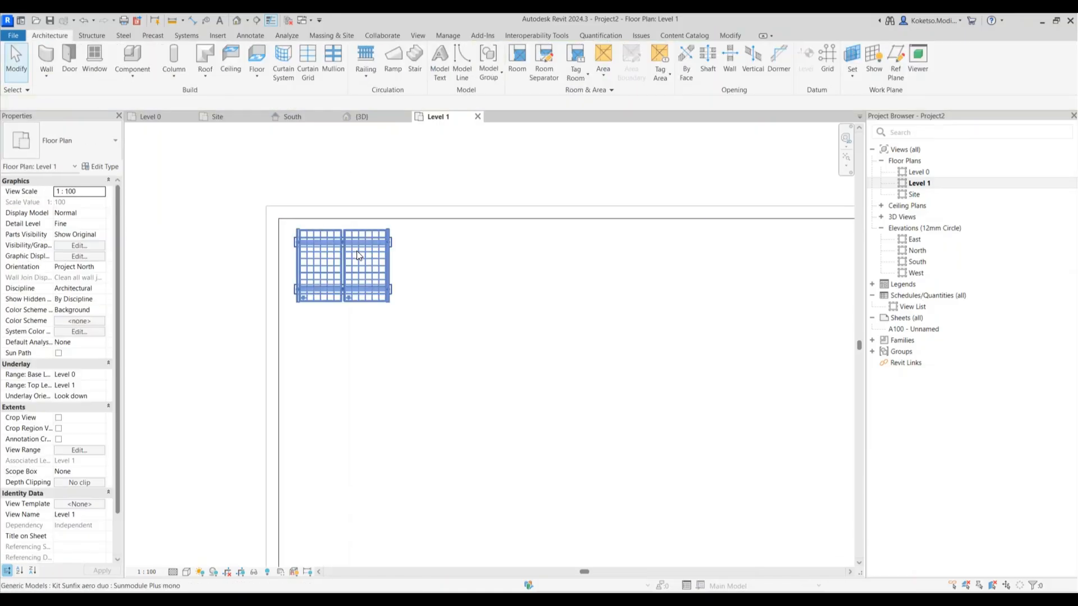
{"action": "left_click", "coordinate": [357, 250]}
{"action": "middle_click_drag", "start_coordinate": [355, 246], "coordinate": [401, 252]}
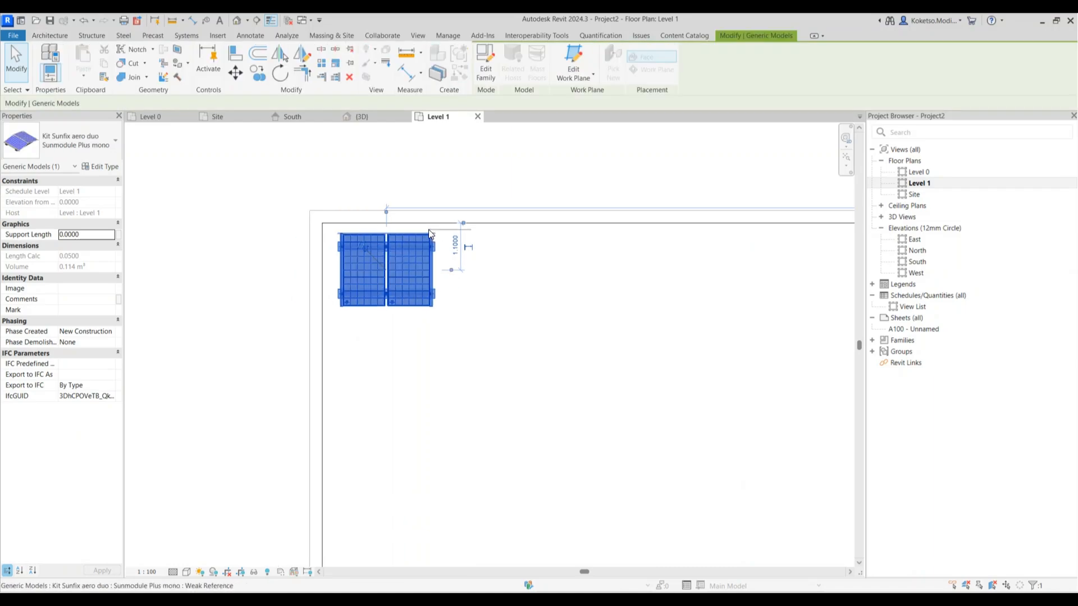
{"action": "scroll", "coordinate": [429, 230], "scroll_direction": "up", "scroll_amount": 2}
{"action": "left_click", "coordinate": [479, 227]}
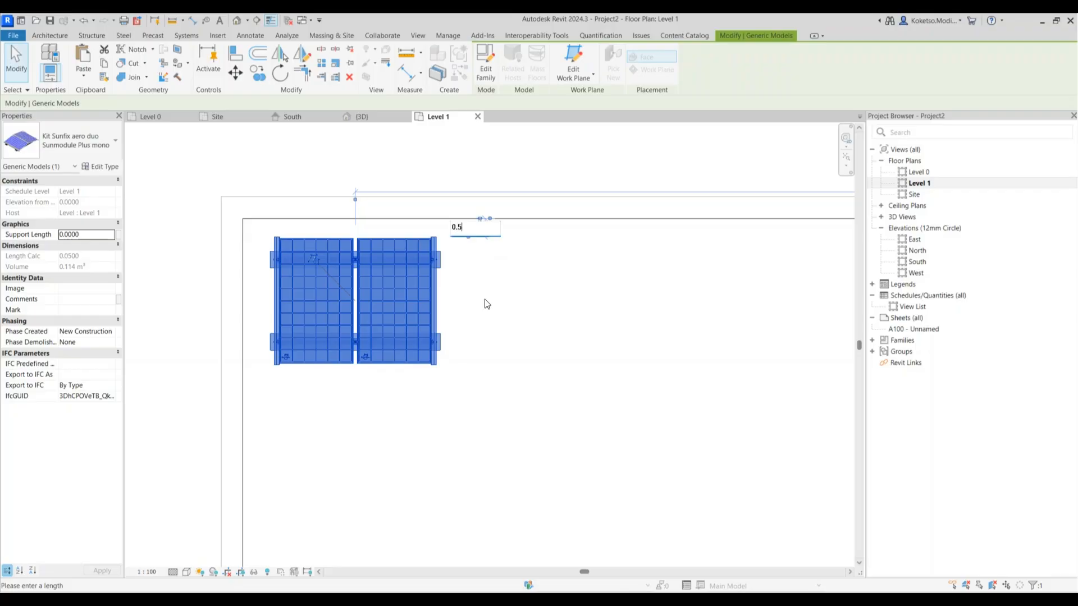
{"action": "key", "text": "Return"}
{"action": "scroll", "coordinate": [441, 271], "scroll_direction": "down", "scroll_amount": 3}
{"action": "middle_click_drag", "start_coordinate": [434, 272], "coordinate": [353, 186]}
{"action": "scroll", "coordinate": [338, 227], "scroll_direction": "down", "scroll_amount": 2}
{"action": "left_click", "coordinate": [355, 227]}
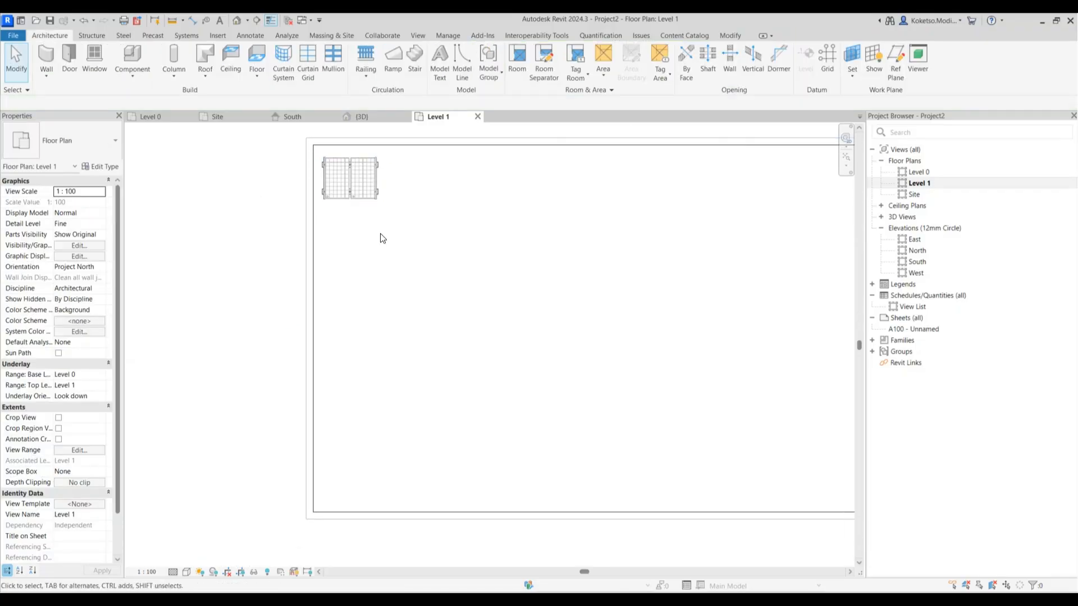
Add an aligned dimension between the left wall's inner face and the solar panel's left edge.
{"action": "scroll", "coordinate": [380, 233], "scroll_direction": "down", "scroll_amount": 2}
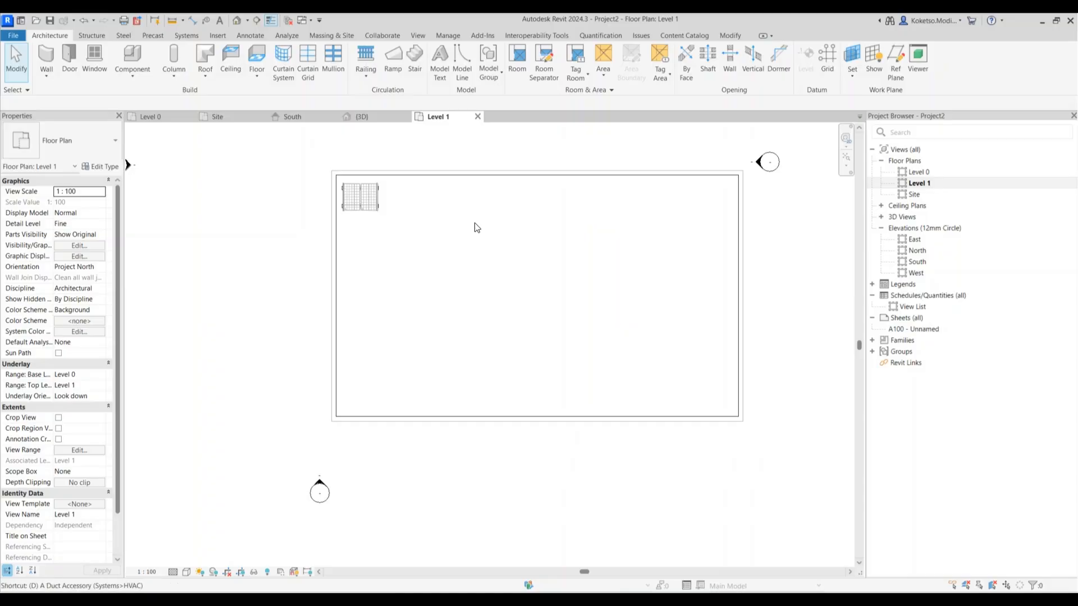
{"action": "left_click", "coordinate": [350, 183]}
{"action": "scroll", "coordinate": [416, 217], "scroll_direction": "up", "scroll_amount": 5}
{"action": "key", "text": "Escape"}
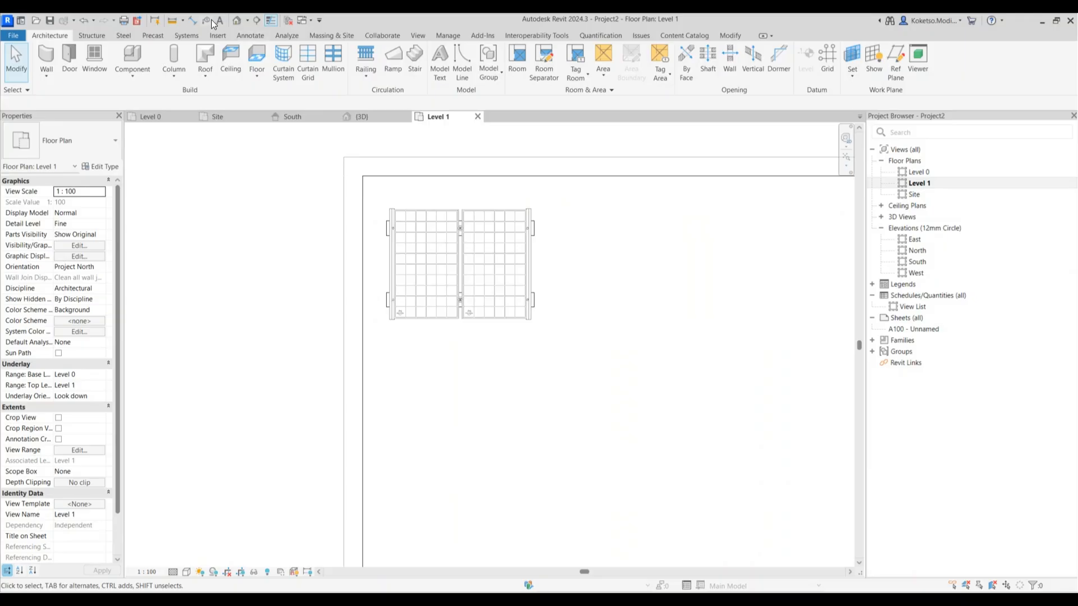
{"action": "left_click", "coordinate": [192, 20]}
{"action": "scroll", "coordinate": [382, 258], "scroll_direction": "up", "scroll_amount": 3}
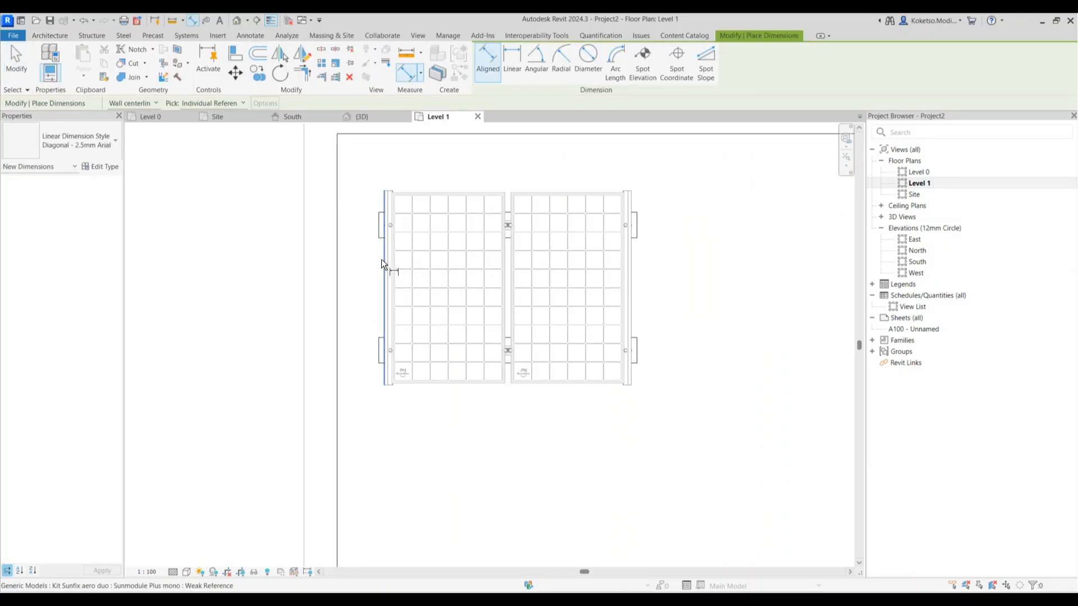
{"action": "left_click", "coordinate": [338, 267]}
{"action": "scroll", "coordinate": [338, 267], "scroll_direction": "down", "scroll_amount": 3}
{"action": "left_click", "coordinate": [378, 413]}
{"action": "key", "text": "Escape"}
{"action": "key", "text": "Escape"}
Move the panel to 0.5 m from the left wall by editing the aligned dimension, and delete that dimension.
{"action": "left_click", "coordinate": [395, 324]}
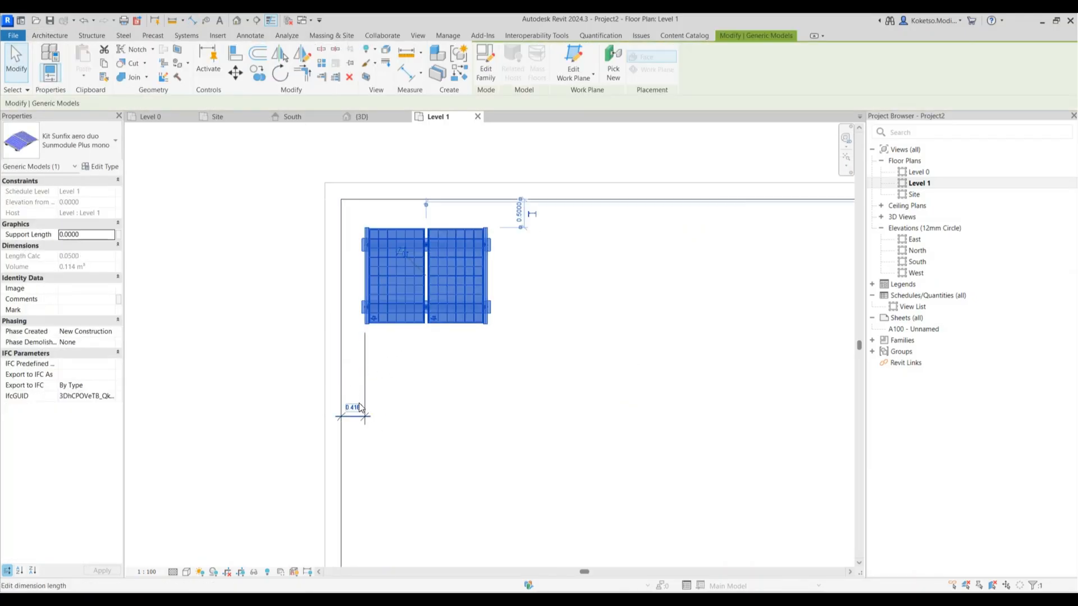
{"action": "left_click", "coordinate": [354, 400]}
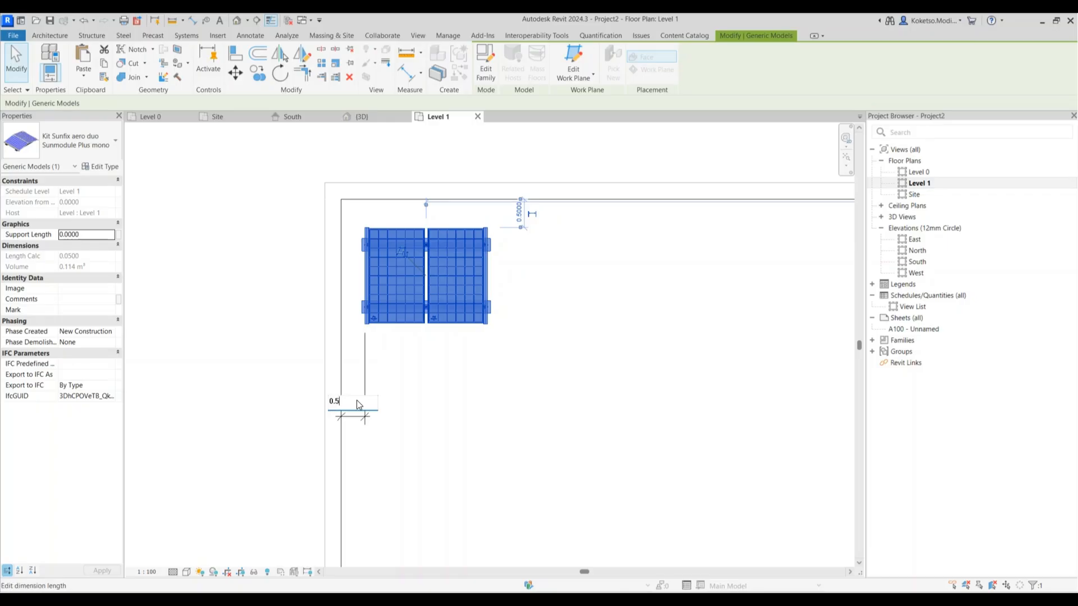
{"action": "key", "text": "Return"}
{"action": "left_click", "coordinate": [352, 446]}
{"action": "key", "text": "Delete"}
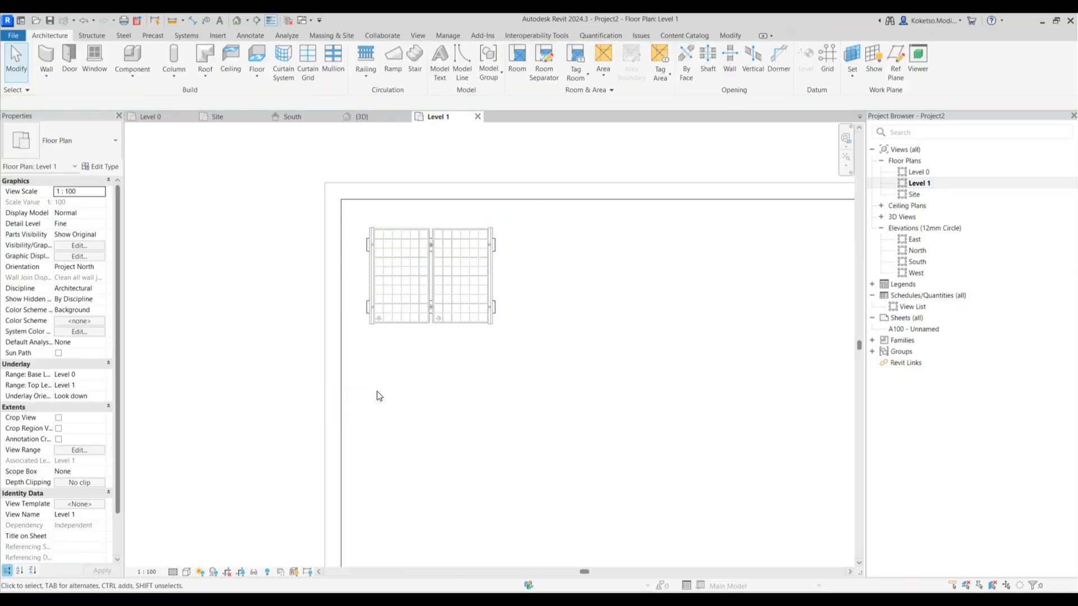
Draw a vertical detail line about 4.8 m long down from the upper wall's inner face, near the building's upper-right corner.
{"action": "scroll", "coordinate": [411, 296], "scroll_direction": "down", "scroll_amount": 5}
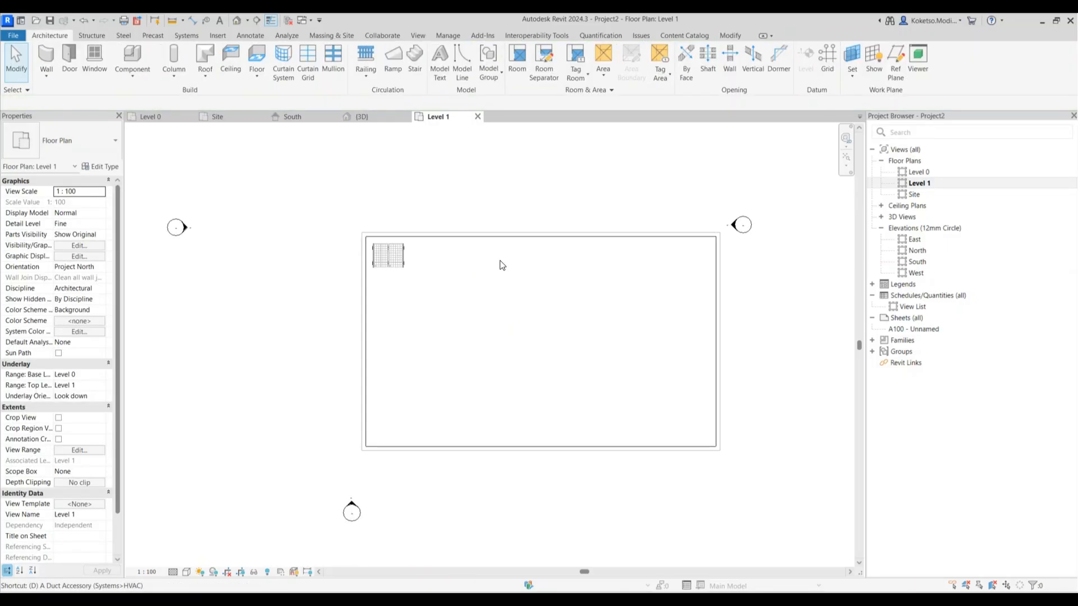
{"action": "key", "text": "d"}
{"action": "key", "text": "l"}
{"action": "scroll", "coordinate": [700, 230], "scroll_direction": "up", "scroll_amount": 3}
{"action": "left_click", "coordinate": [710, 243]}
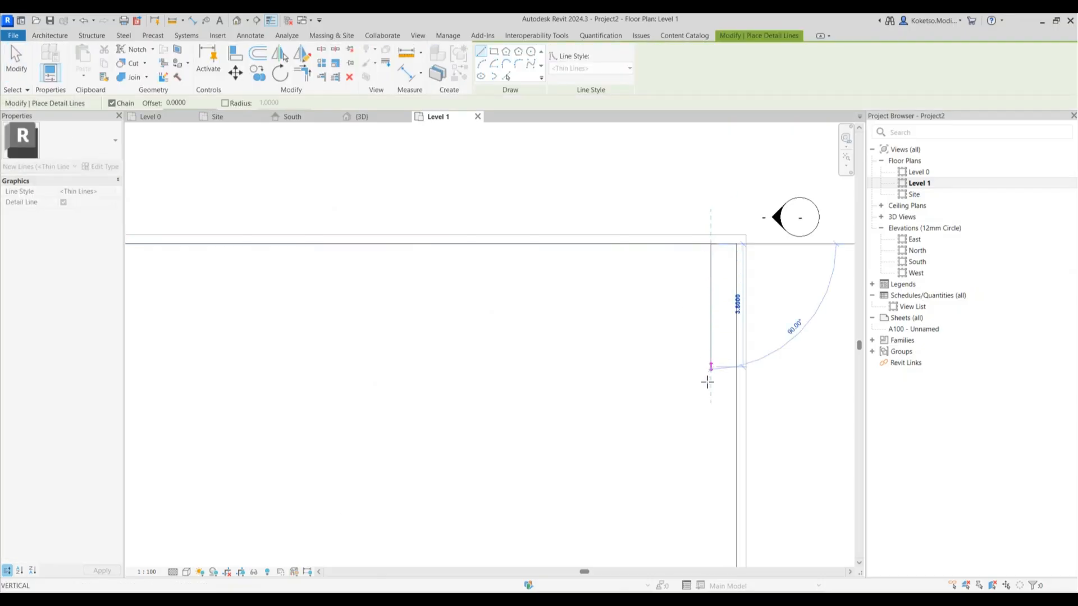
{"action": "left_click", "coordinate": [711, 399]}
{"action": "key", "text": "Escape"}
{"action": "key", "text": "Escape"}
Set the vertical detail line's distance from the right wall's inner face to 0.5 m.
{"action": "left_click", "coordinate": [711, 308]}
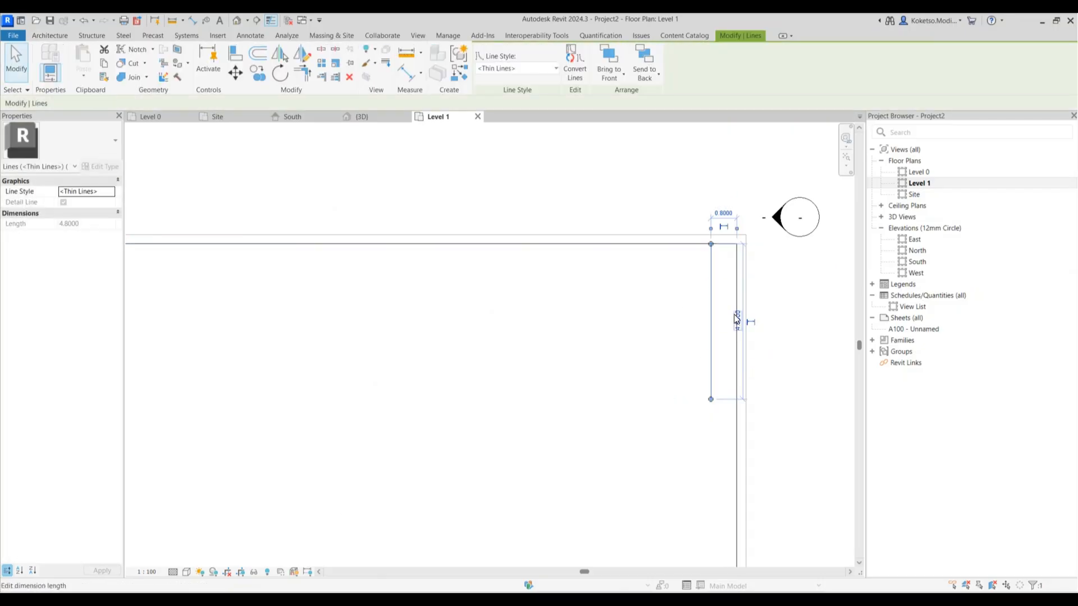
{"action": "left_click", "coordinate": [723, 209]}
{"action": "type", "text": "0.5"}
{"action": "key", "text": "Return"}
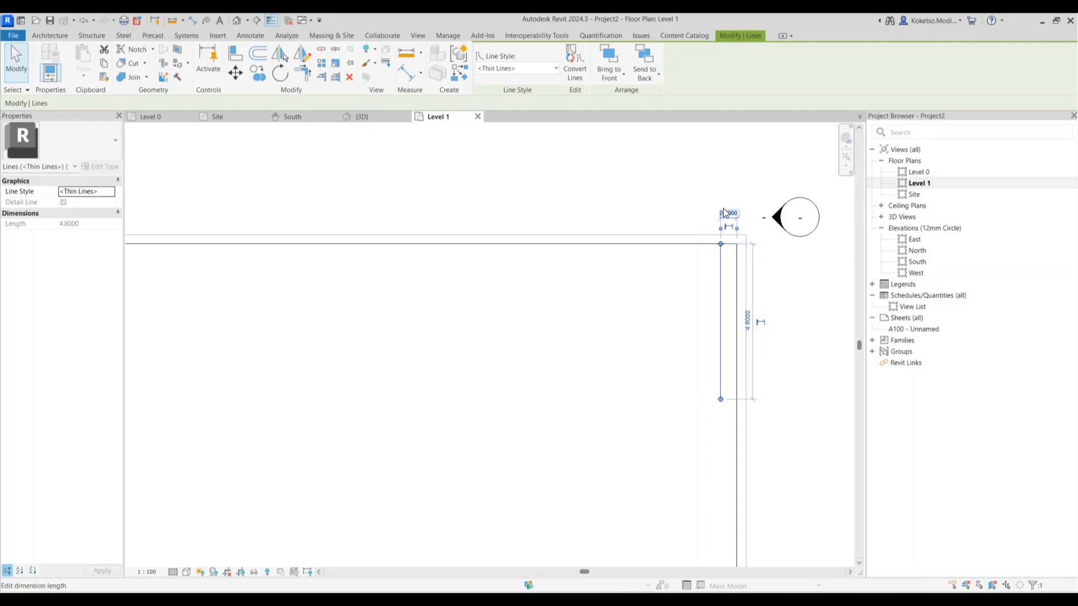
{"action": "key", "text": "Escape"}
{"action": "scroll", "coordinate": [718, 253], "scroll_direction": "down", "scroll_amount": 3}
{"action": "scroll", "coordinate": [457, 273], "scroll_direction": "up", "scroll_amount": 2}
Array the solar panel horizontally as a grouped linear array, placing the last copy's right edge on the vertical detail line.
{"action": "left_click", "coordinate": [454, 271]}
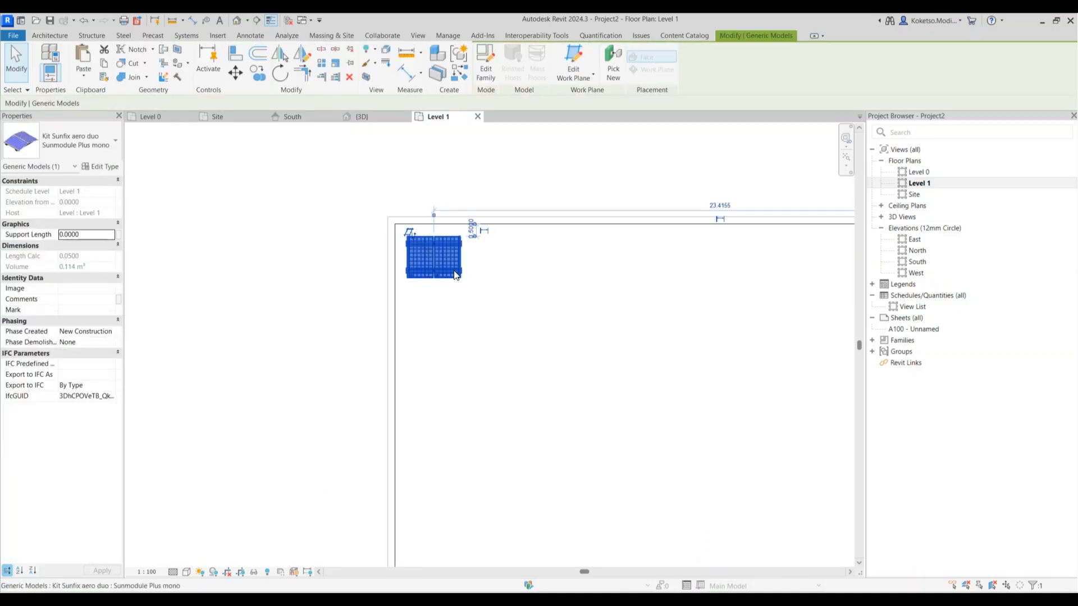
{"action": "scroll", "coordinate": [465, 265], "scroll_direction": "up", "scroll_amount": 4}
{"action": "middle_click_drag", "start_coordinate": [471, 204], "coordinate": [465, 217]}
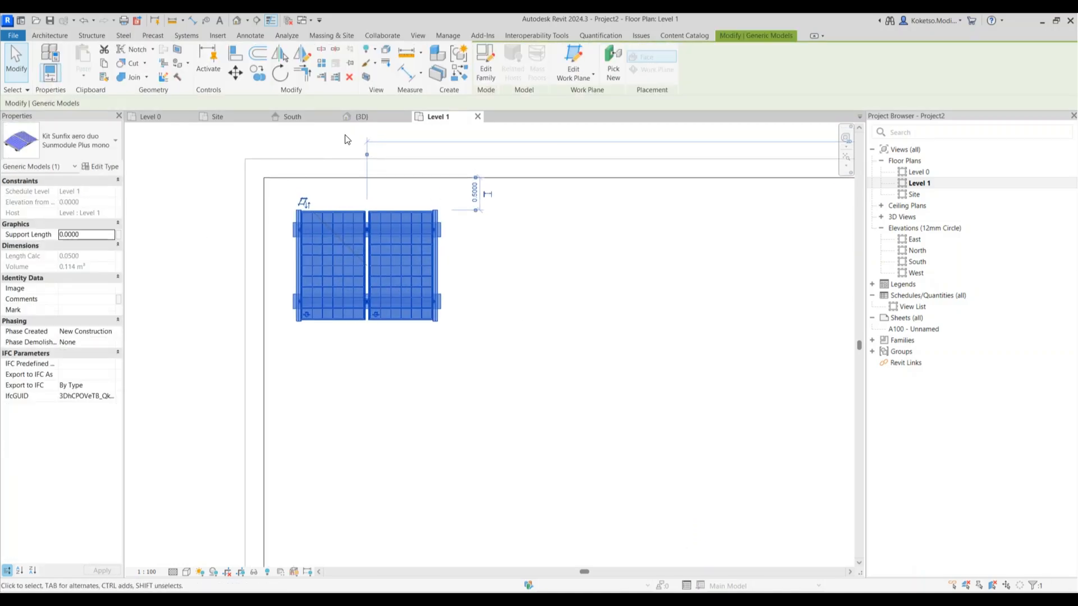
{"action": "key", "text": "a"}
{"action": "key", "text": "r"}
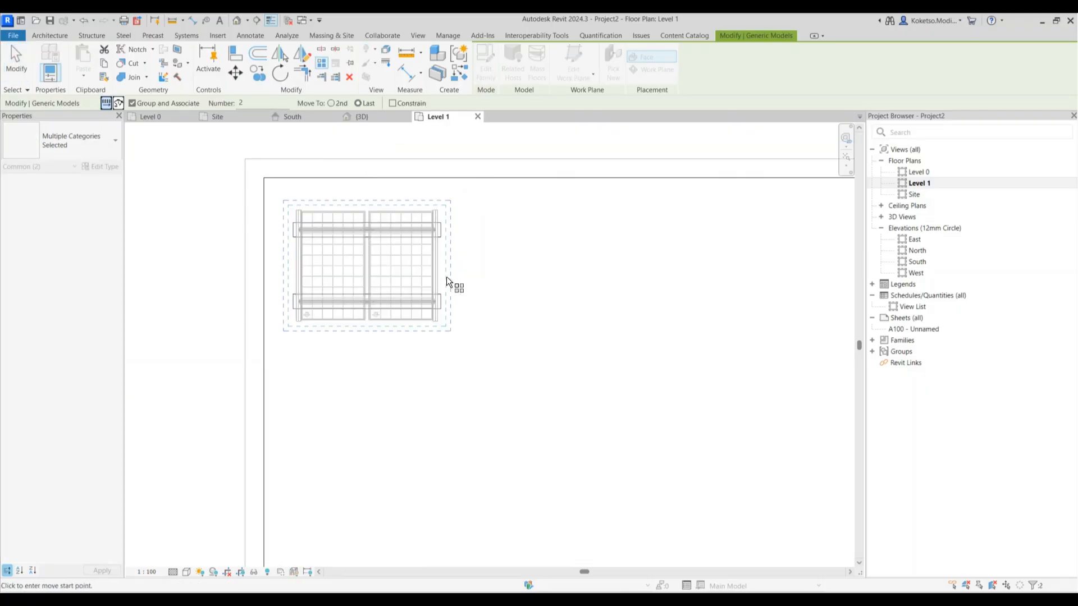
{"action": "scroll", "coordinate": [438, 269], "scroll_direction": "up", "scroll_amount": 2}
{"action": "scroll", "coordinate": [436, 267], "scroll_direction": "up", "scroll_amount": 3}
{"action": "left_click", "coordinate": [442, 264]}
{"action": "scroll", "coordinate": [443, 261], "scroll_direction": "down", "scroll_amount": 8}
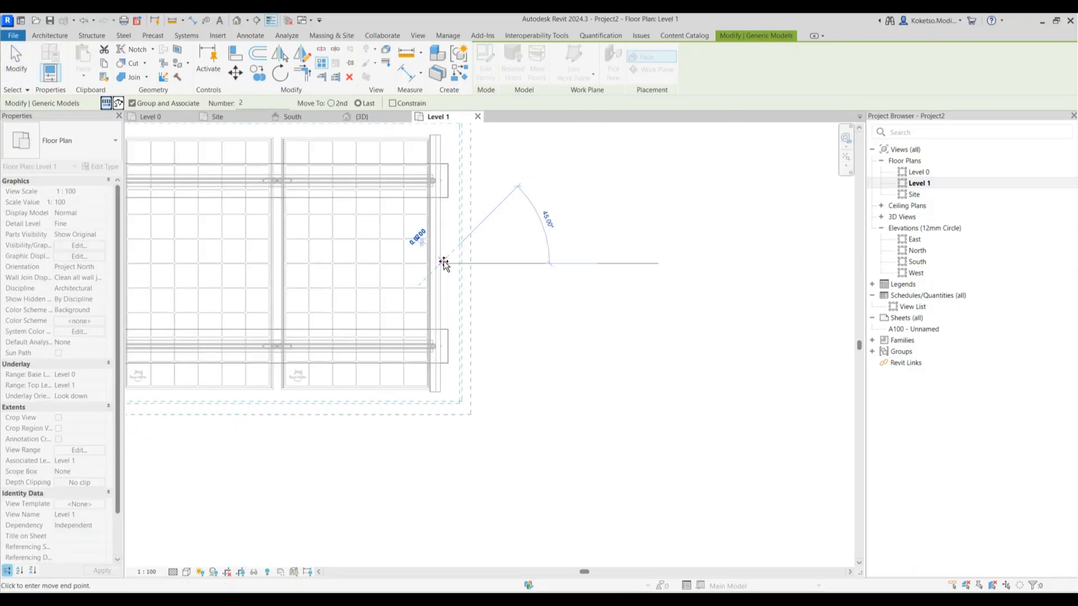
{"action": "middle_click_drag", "start_coordinate": [749, 238], "coordinate": [493, 234]}
{"action": "scroll", "coordinate": [533, 246], "scroll_direction": "up", "scroll_amount": 4}
{"action": "left_click", "coordinate": [641, 259]}
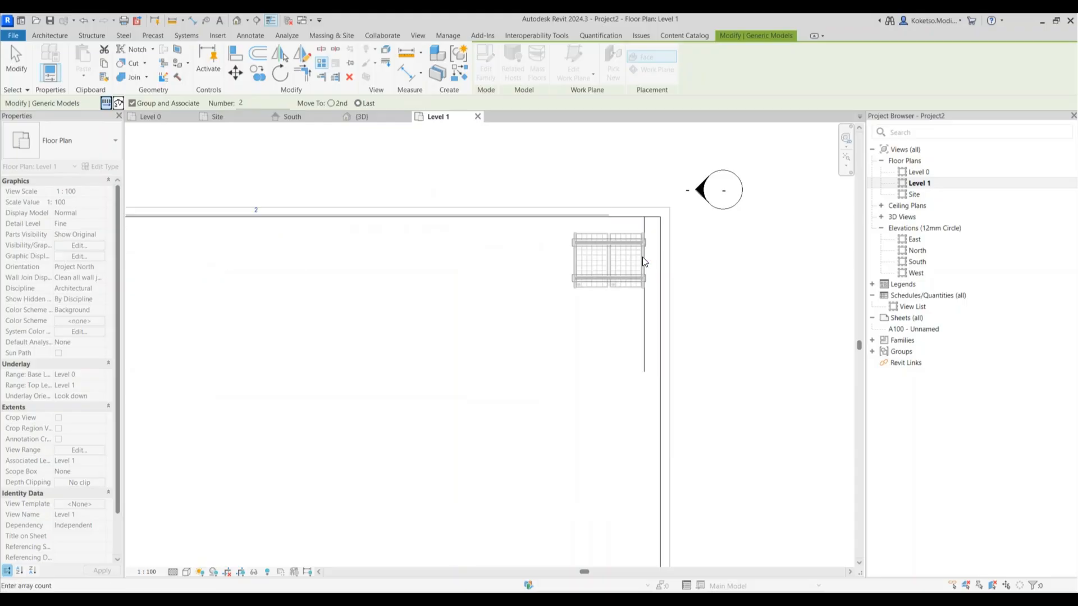
Set the horizontal array's panel count to 5 and raise it to 10.
{"action": "scroll", "coordinate": [630, 258], "scroll_direction": "down", "scroll_amount": 3}
{"action": "middle_click_drag", "start_coordinate": [365, 225], "coordinate": [477, 220]}
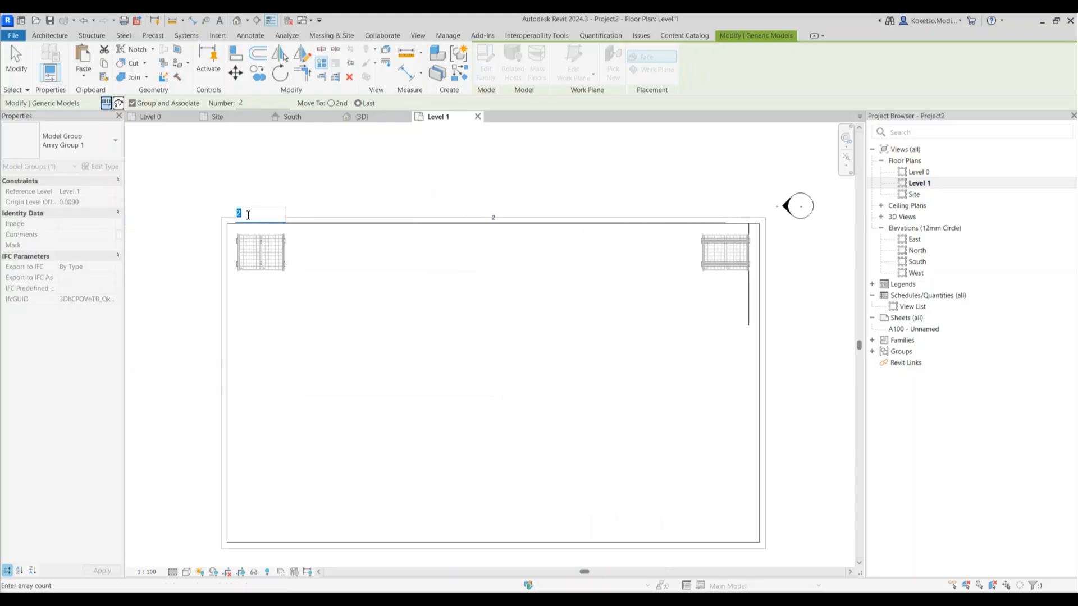
{"action": "key", "text": "Return"}
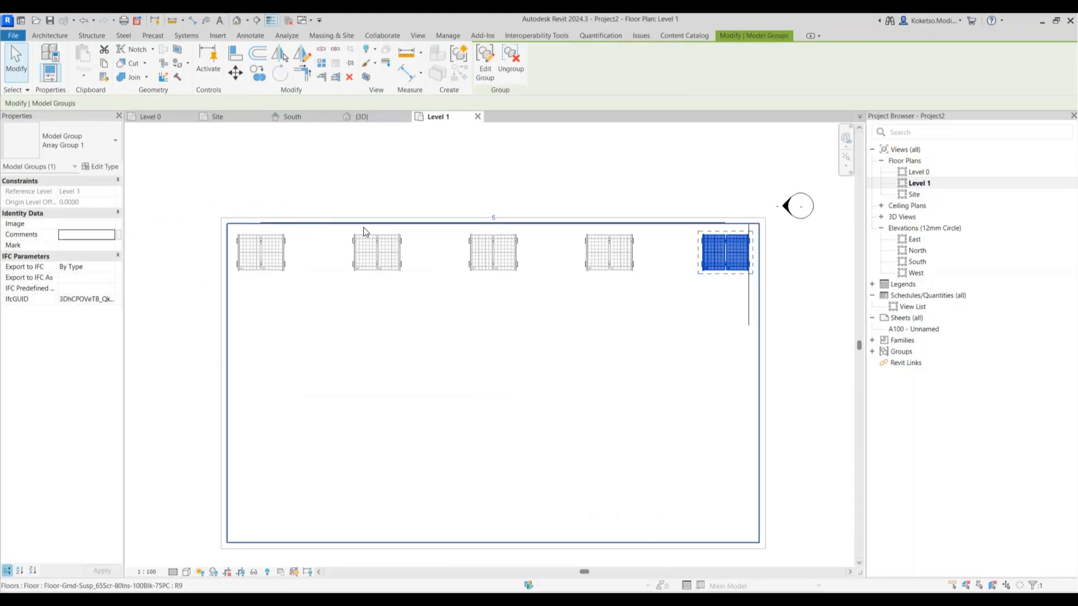
{"action": "left_click", "coordinate": [489, 217]}
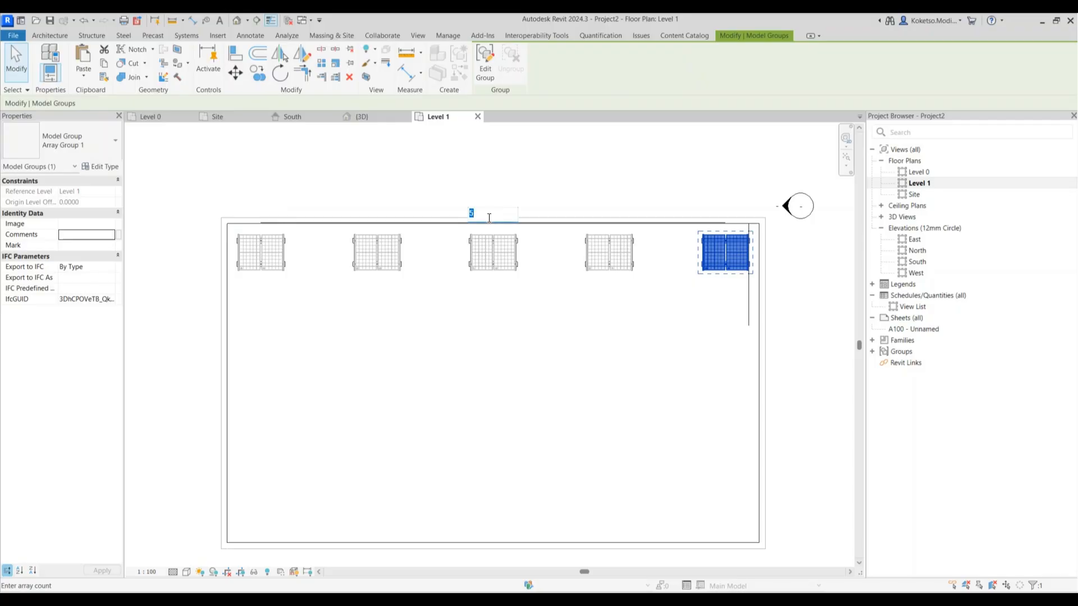
{"action": "type", "text": "10"}
{"action": "key", "text": "Return"}
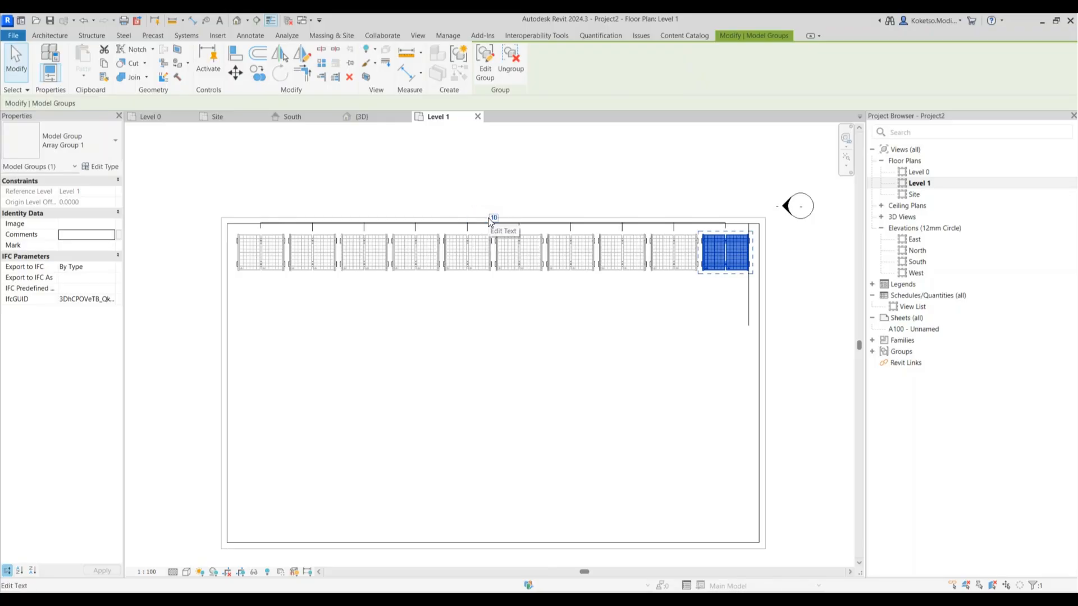
{"action": "key", "text": "Escape"}
Delete the vertical detail line near the right wall.
{"action": "left_click", "coordinate": [749, 295]}
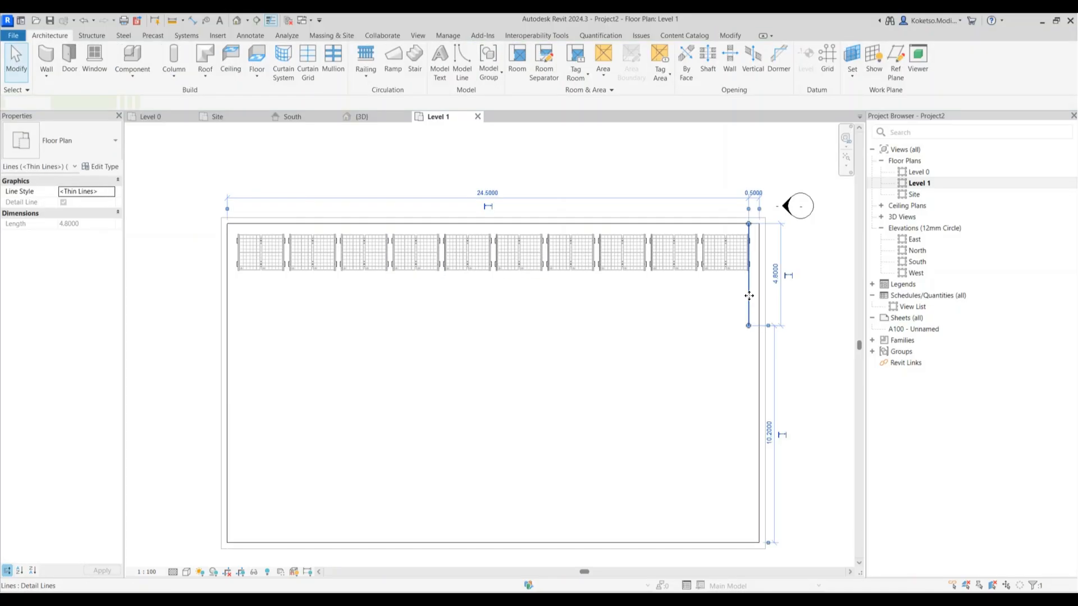
{"action": "key", "text": "Delete"}
{"action": "scroll", "coordinate": [658, 232], "scroll_direction": "down", "scroll_amount": 2}
{"action": "middle_click_drag", "start_coordinate": [618, 270], "coordinate": [605, 255]}
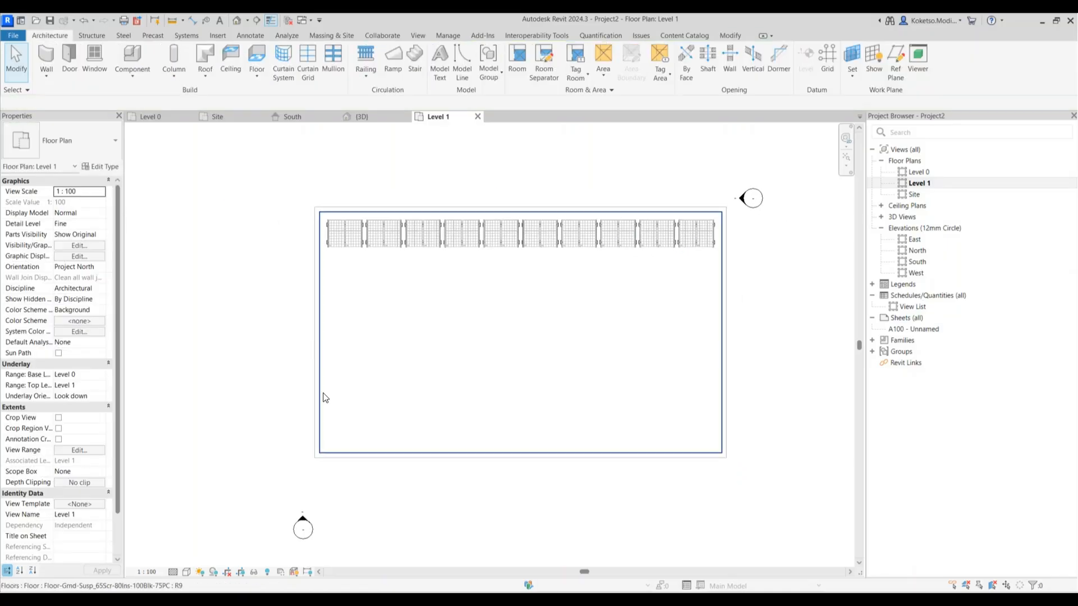
Draw a horizontal detail line between the left and right walls, 0.5 m above the lower wall's inner face.
{"action": "key", "text": "l"}
{"action": "scroll", "coordinate": [329, 413], "scroll_direction": "up", "scroll_amount": 3}
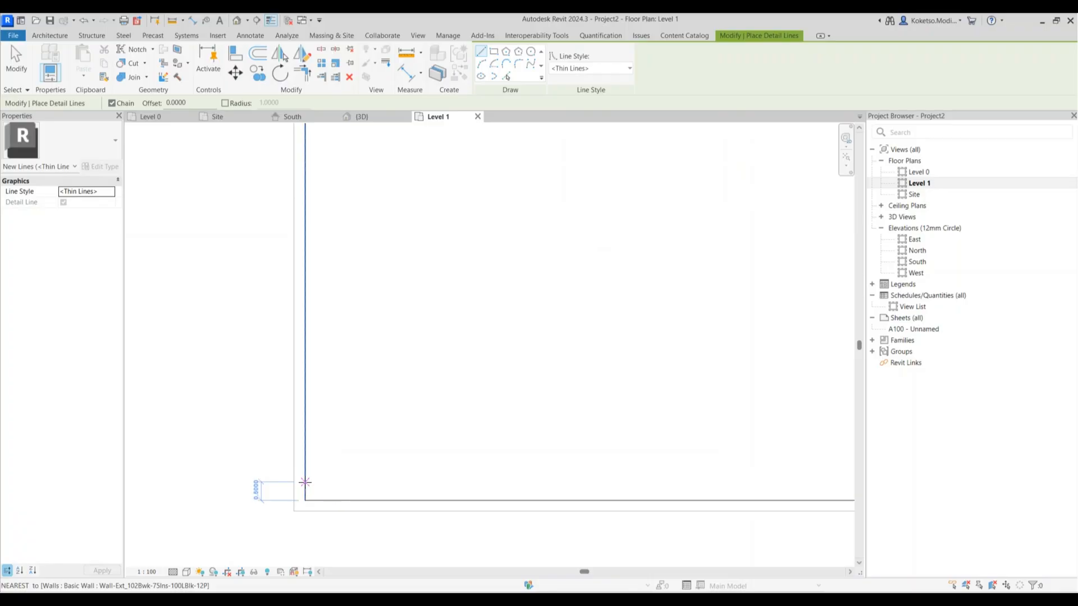
{"action": "left_click", "coordinate": [305, 482]}
{"action": "scroll", "coordinate": [420, 481], "scroll_direction": "down", "scroll_amount": 3}
{"action": "left_click", "coordinate": [771, 482]}
{"action": "key", "text": "Escape"}
{"action": "key", "text": "Escape"}
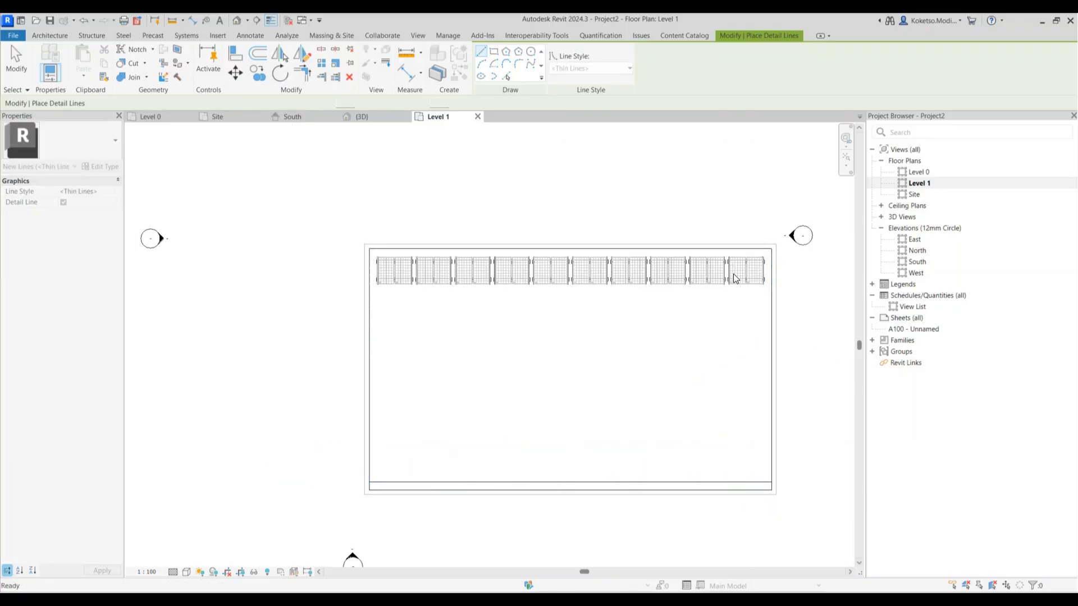
Array the whole row of panels vertically down to the horizontal detail line, using the last-copy option and a count of 10.
{"action": "left_click", "coordinate": [421, 263]}
{"action": "scroll", "coordinate": [413, 318], "scroll_direction": "up", "scroll_amount": 2}
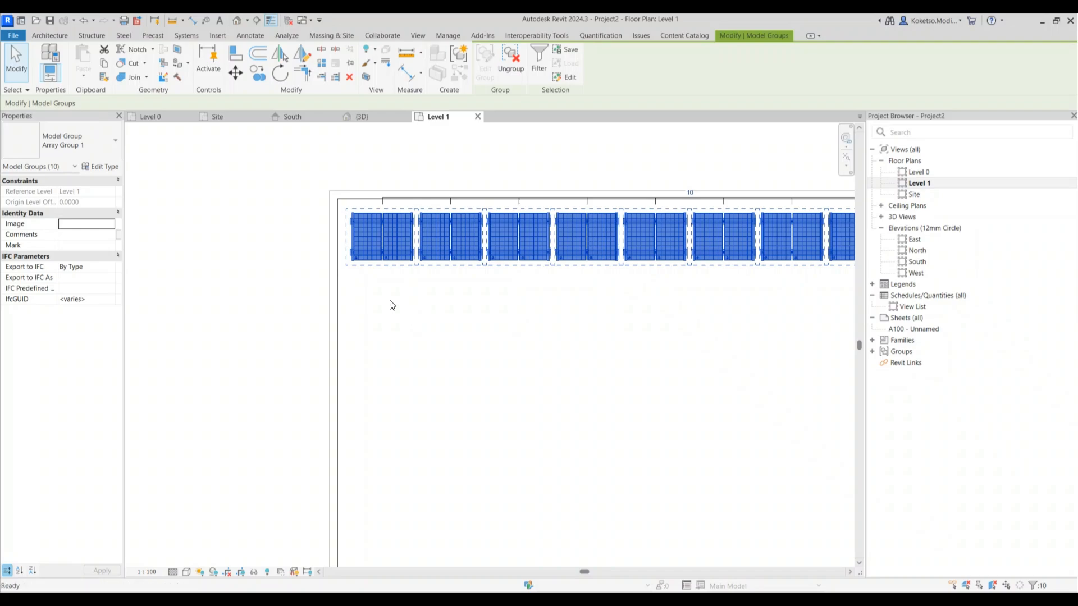
{"action": "key", "text": "a"}
{"action": "key", "text": "r"}
{"action": "scroll", "coordinate": [377, 264], "scroll_direction": "up", "scroll_amount": 4}
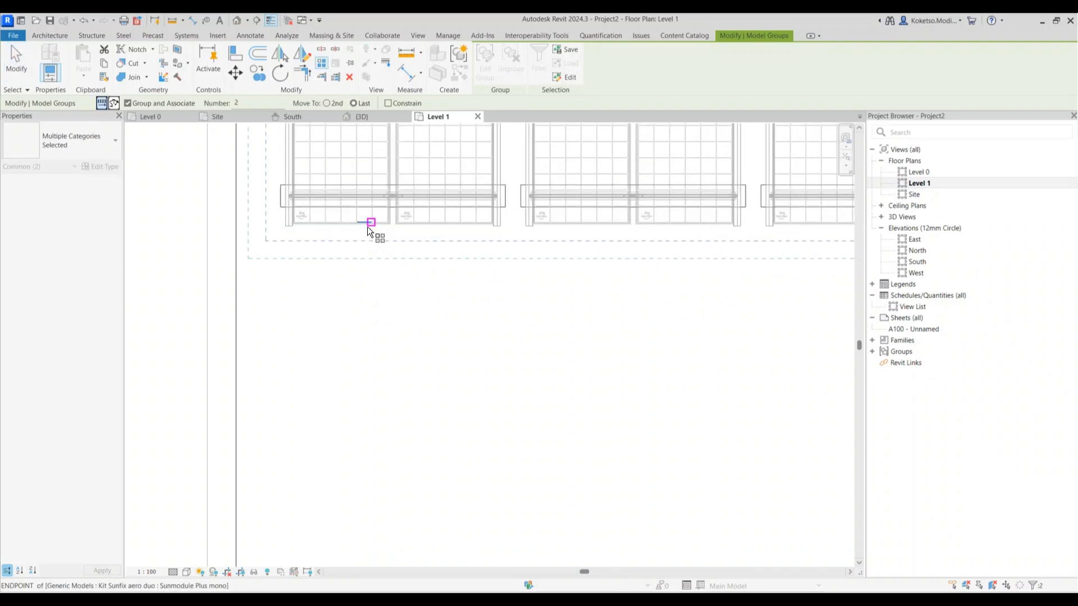
{"action": "left_click", "coordinate": [368, 227]}
{"action": "scroll", "coordinate": [368, 229], "scroll_direction": "down", "scroll_amount": 3}
{"action": "middle_click_drag", "start_coordinate": [359, 347], "coordinate": [361, 146]}
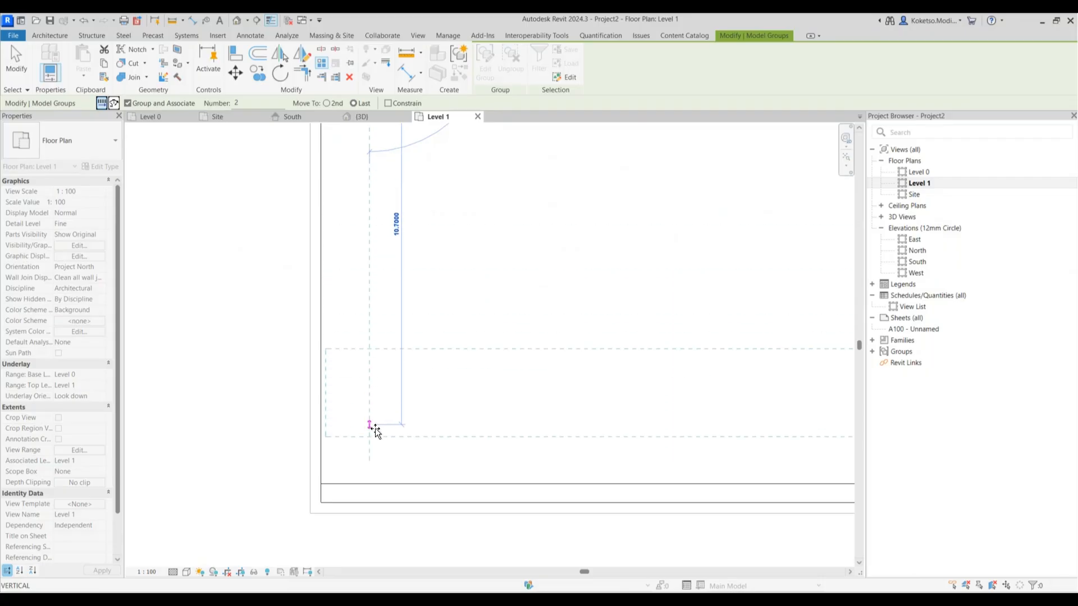
{"action": "left_click", "coordinate": [369, 483]}
{"action": "scroll", "coordinate": [297, 293], "scroll_direction": "down", "scroll_amount": 3}
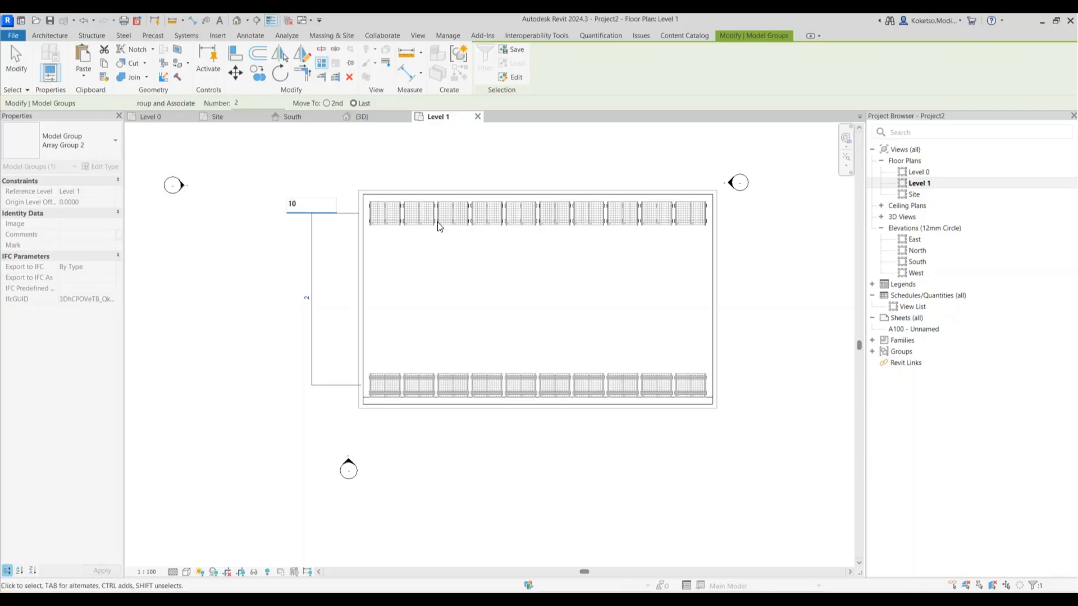
Set the vertical array's row count to 6 and inspect the rooftop panels in the 3D view.
{"action": "left_click", "coordinate": [303, 298]}
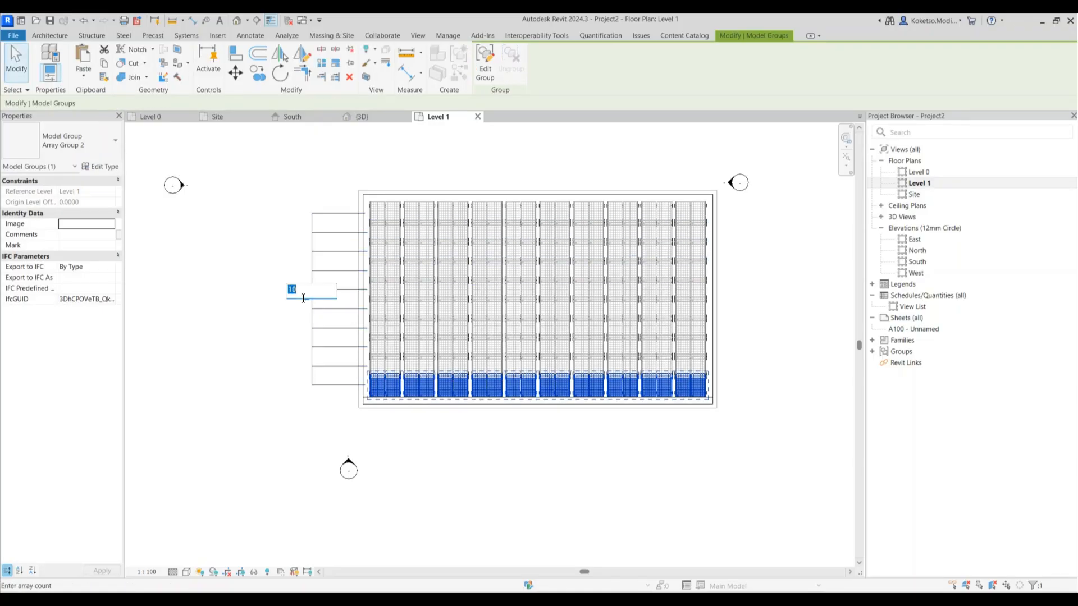
{"action": "type", "text": "6"}
{"action": "key", "text": "Return"}
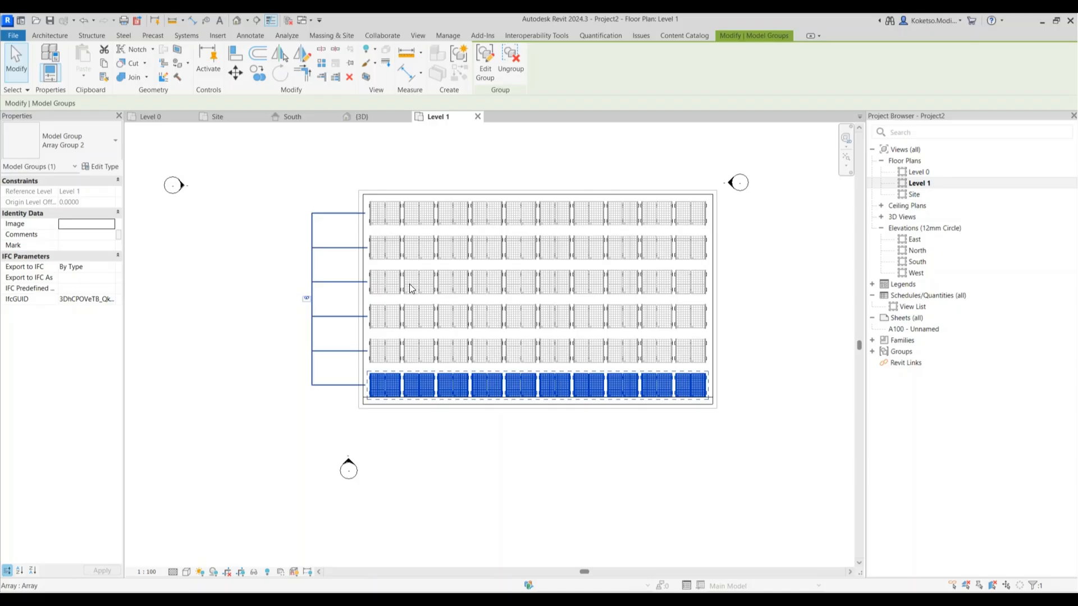
{"action": "key", "text": "Escape"}
{"action": "scroll", "coordinate": [667, 385], "scroll_direction": "up", "scroll_amount": 1}
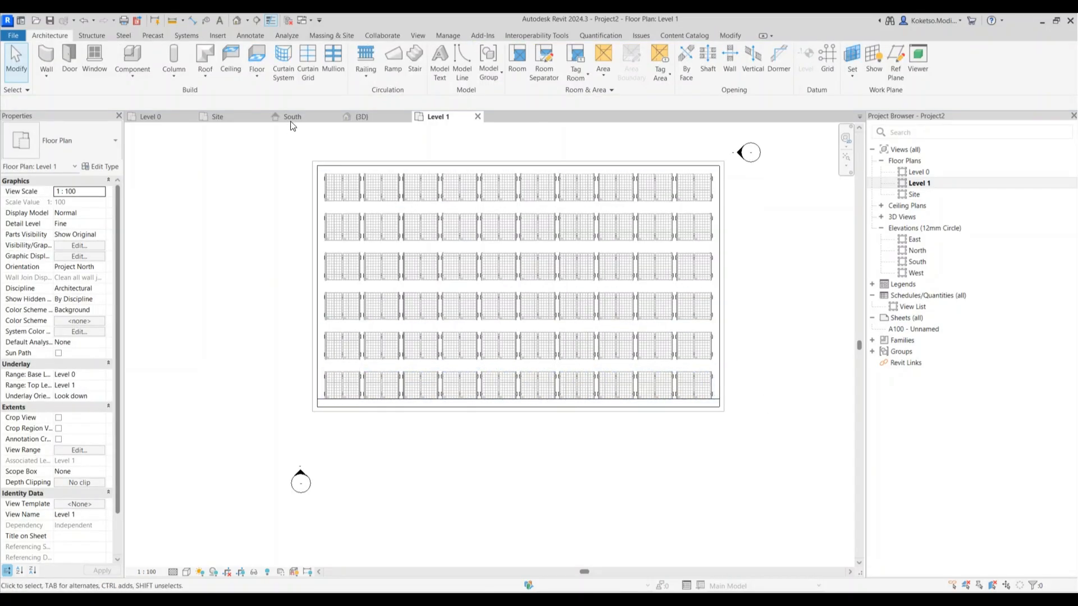
{"action": "left_click", "coordinate": [364, 116]}
{"action": "middle_click_drag", "start_coordinate": [705, 402], "coordinate": [637, 364], "text": "shift"}
{"action": "scroll", "coordinate": [625, 289], "scroll_direction": "up", "scroll_amount": 4}
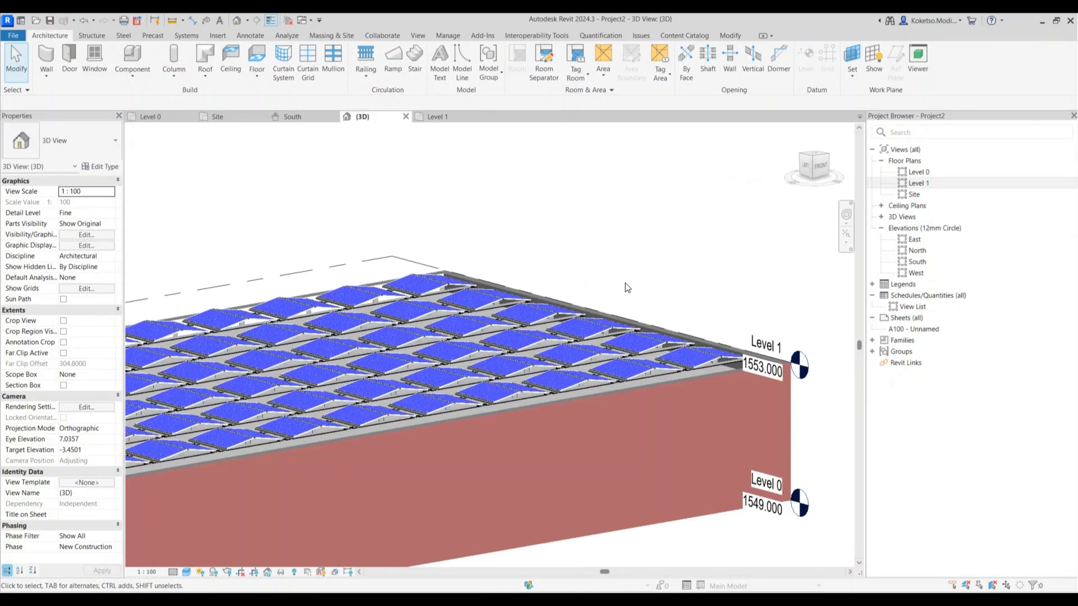
Select all instances of the front panel row's array group visible in the 3D view and ungroup them.
{"action": "middle_click_drag", "start_coordinate": [742, 400], "coordinate": [770, 436], "text": "shift"}
{"action": "left_click", "coordinate": [697, 331]}
{"action": "scroll", "coordinate": [661, 241], "scroll_direction": "down", "scroll_amount": 2}
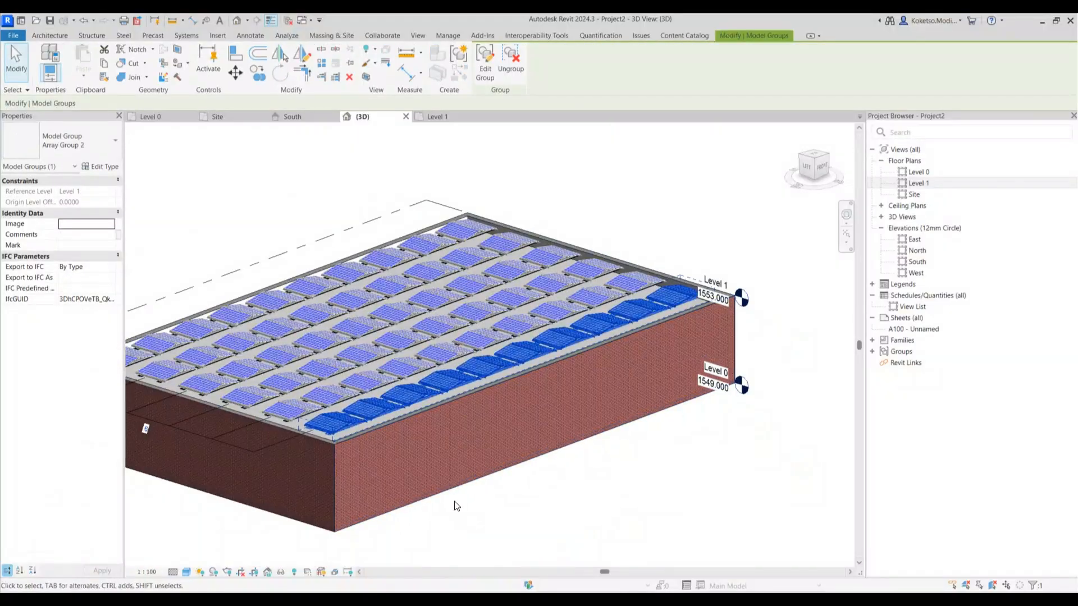
{"action": "scroll", "coordinate": [543, 289], "scroll_direction": "down", "scroll_amount": 5}
{"action": "left_click", "coordinate": [668, 506]}
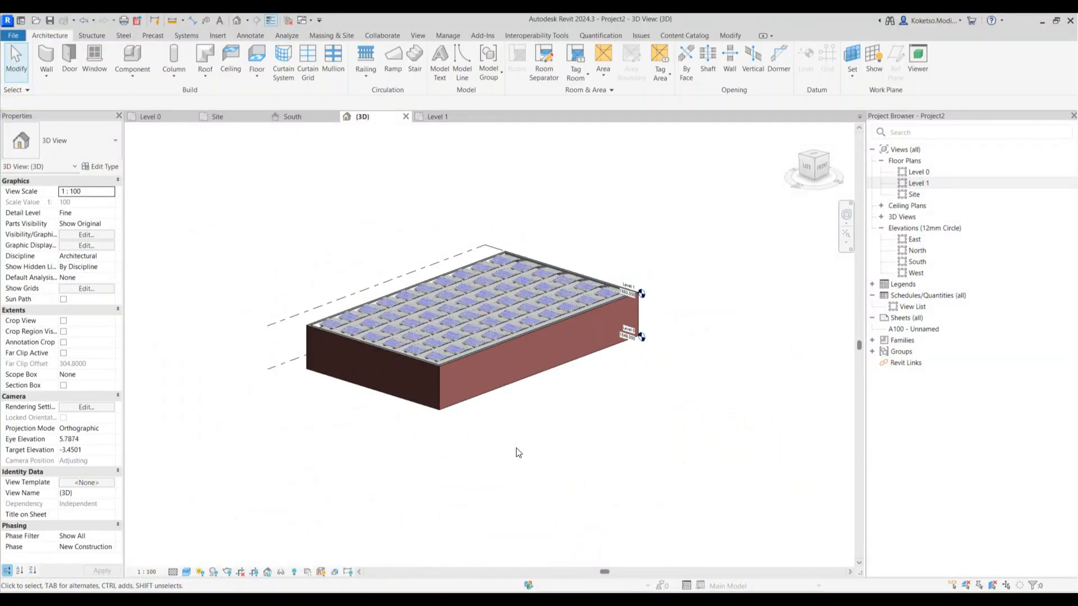
{"action": "left_click", "coordinate": [465, 348]}
{"action": "right_click", "coordinate": [392, 456]}
{"action": "mouse_move", "coordinate": [496, 266]}
{"action": "left_click", "coordinate": [562, 266]}
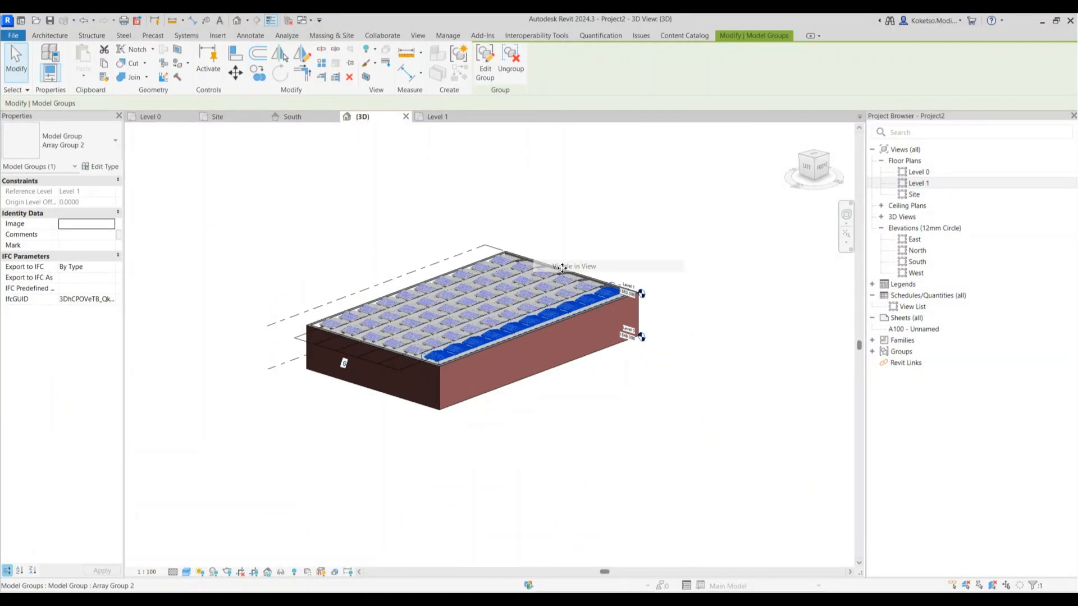
{"action": "left_click", "coordinate": [507, 73]}
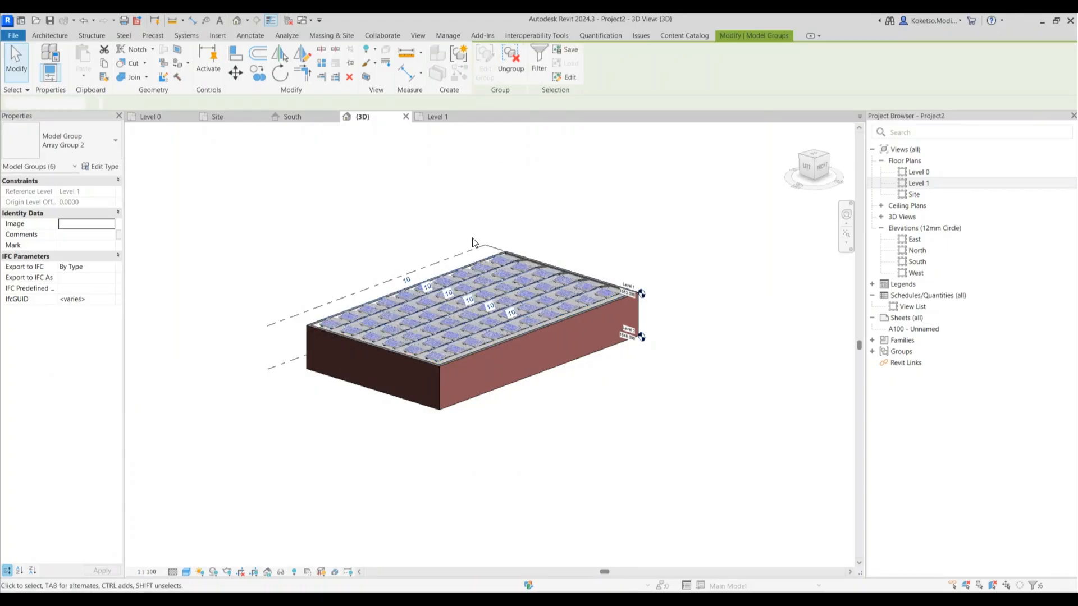
Select the whole building, filter the selection to Model Groups only, and ungroup all the panel groups.
{"action": "scroll", "coordinate": [418, 273], "scroll_direction": "up", "scroll_amount": 3}
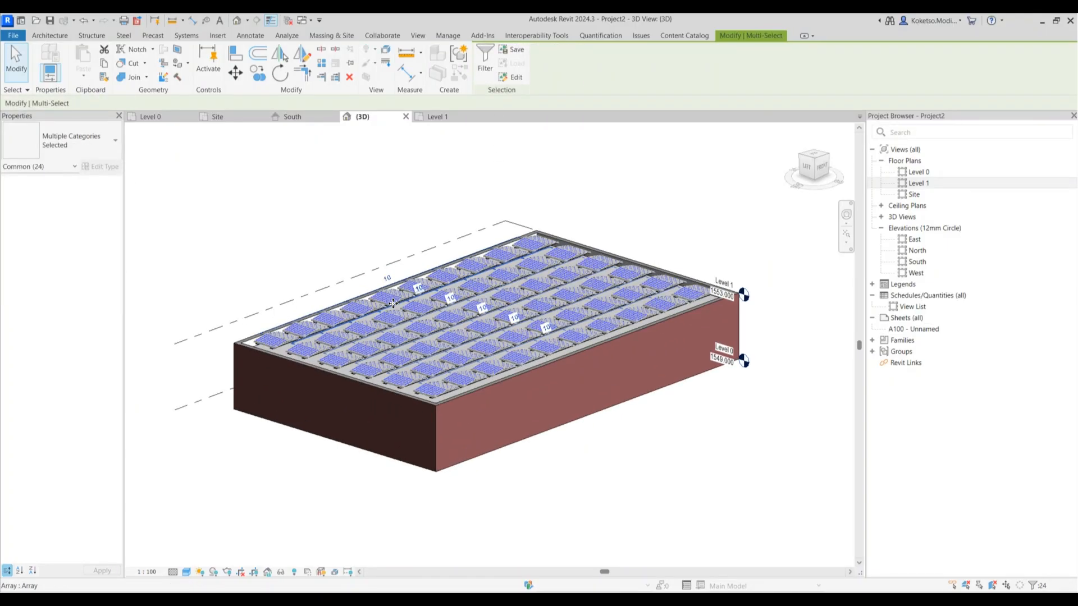
{"action": "left_click", "coordinate": [387, 297]}
{"action": "scroll", "coordinate": [387, 297], "scroll_direction": "down", "scroll_amount": 2}
{"action": "key", "text": "Escape"}
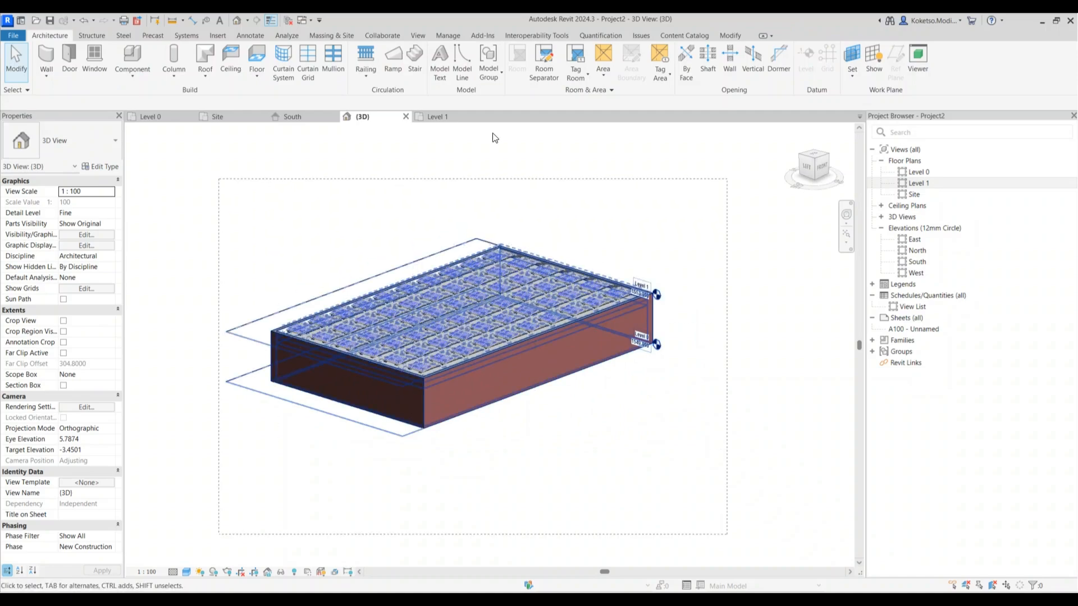
{"action": "left_click", "coordinate": [486, 63]}
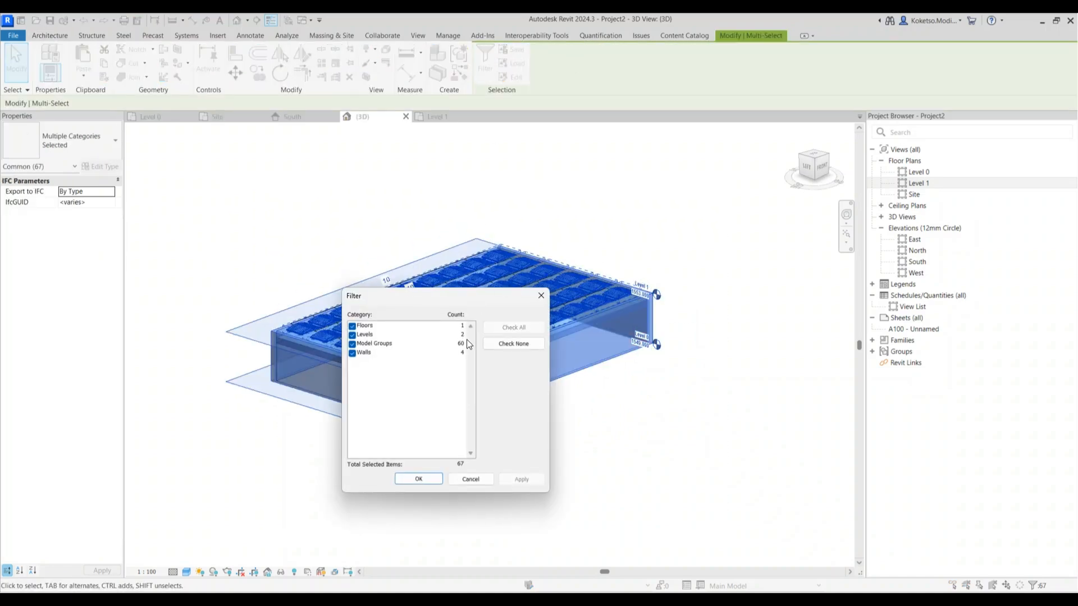
{"action": "left_click", "coordinate": [509, 345]}
{"action": "left_click", "coordinate": [353, 344]}
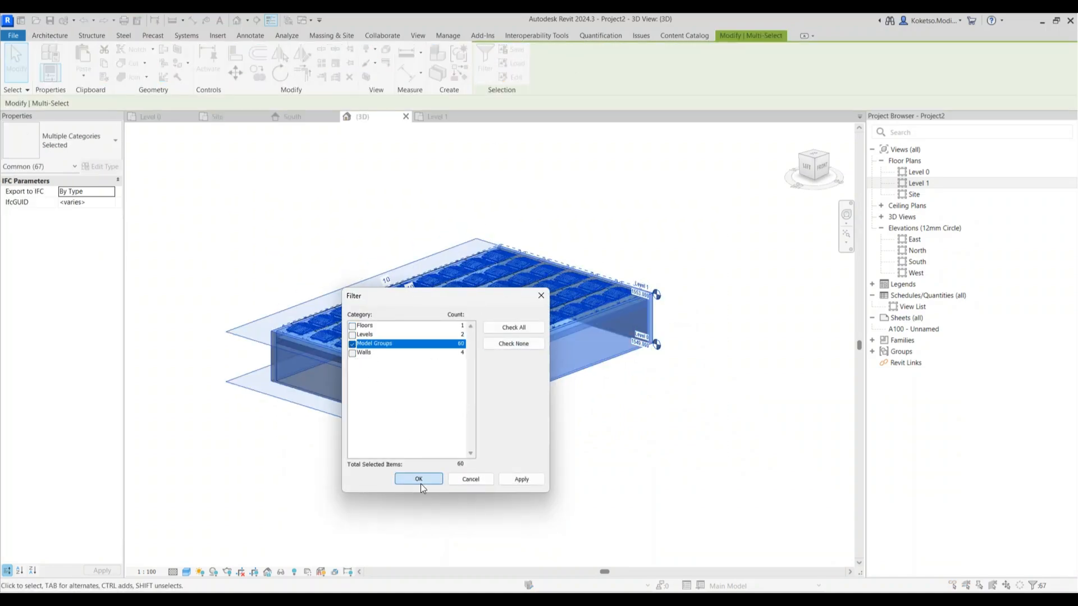
{"action": "left_click", "coordinate": [420, 481]}
{"action": "left_click", "coordinate": [517, 65]}
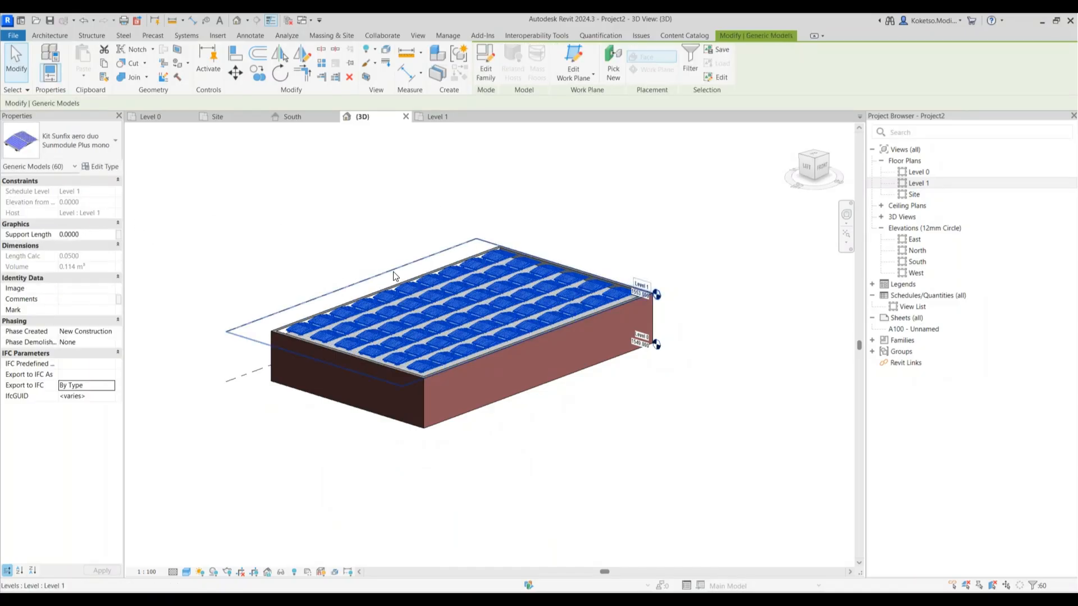
Select all visible instances of the solar panel and set their work plane to Level : Level 1.
{"action": "scroll", "coordinate": [497, 292], "scroll_direction": "up", "scroll_amount": 2}
{"action": "key", "text": "Escape"}
{"action": "left_click", "coordinate": [443, 262]}
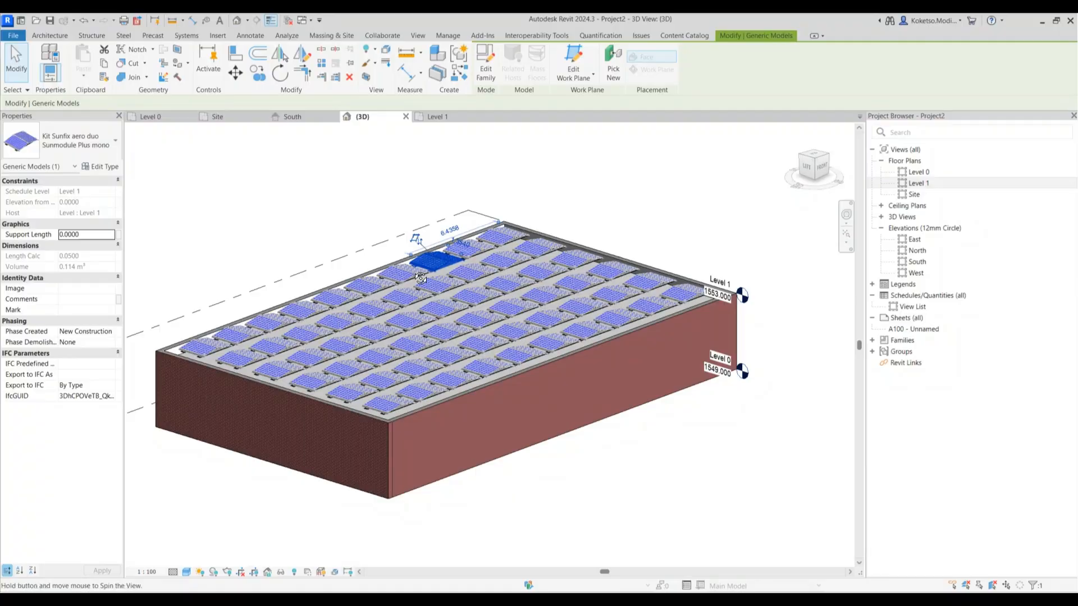
{"action": "scroll", "coordinate": [409, 518], "scroll_direction": "down", "scroll_amount": 2}
{"action": "right_click", "coordinate": [409, 516]}
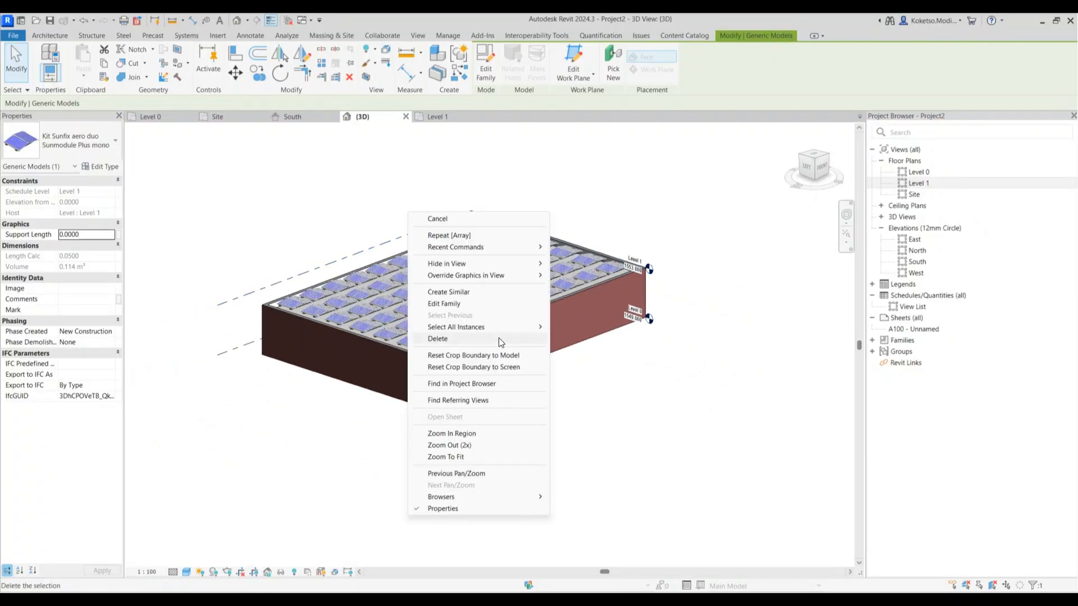
{"action": "mouse_move", "coordinate": [505, 327]}
{"action": "left_click", "coordinate": [559, 325]}
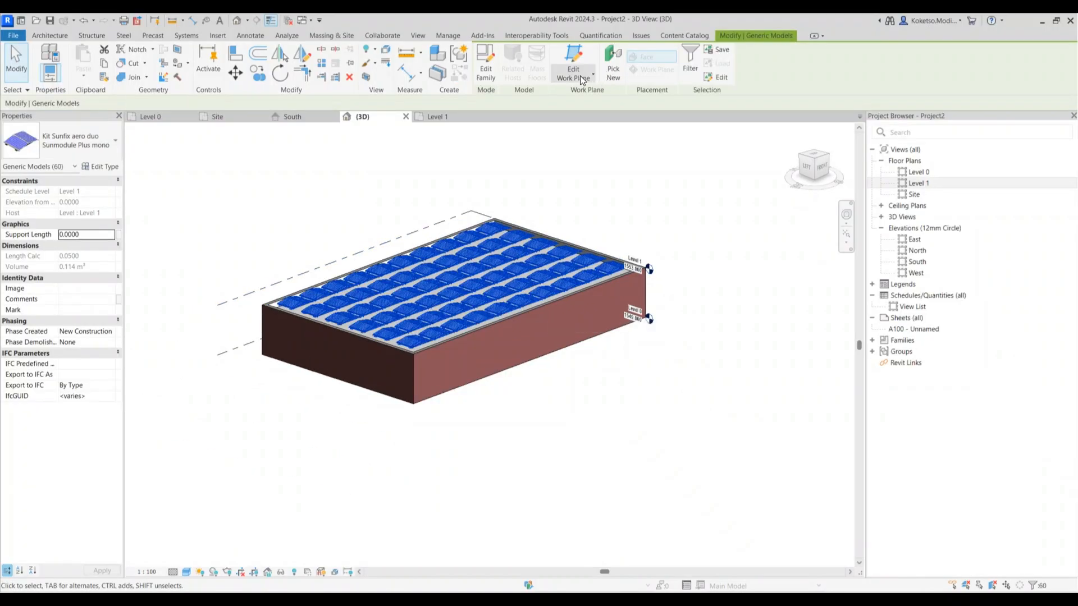
{"action": "left_click", "coordinate": [580, 75]}
{"action": "left_click", "coordinate": [579, 98]}
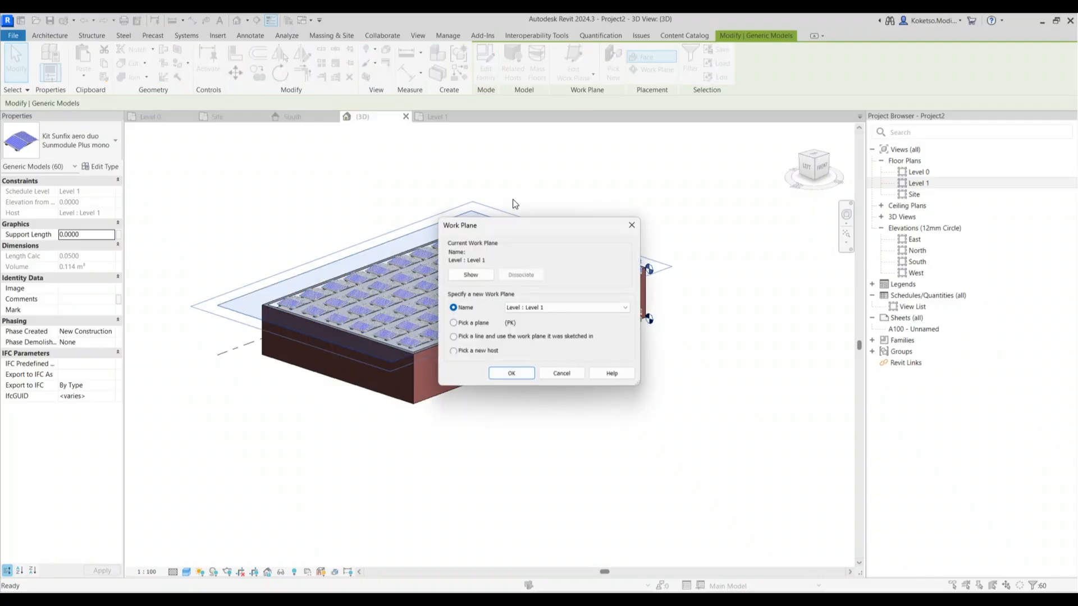
{"action": "left_click", "coordinate": [537, 308]}
{"action": "left_click", "coordinate": [548, 318]}
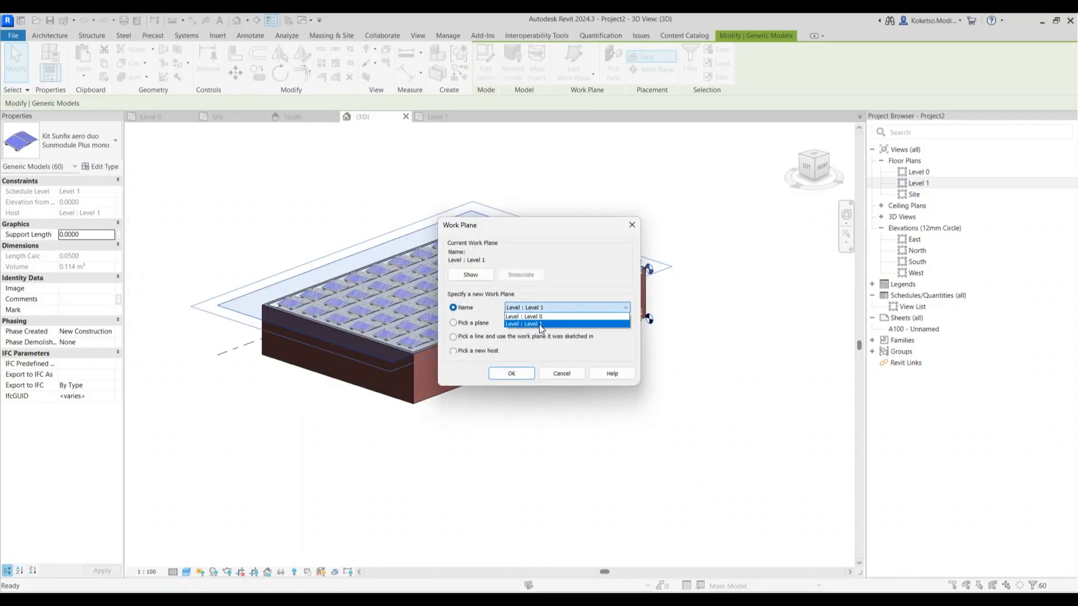
{"action": "left_click", "coordinate": [510, 373]}
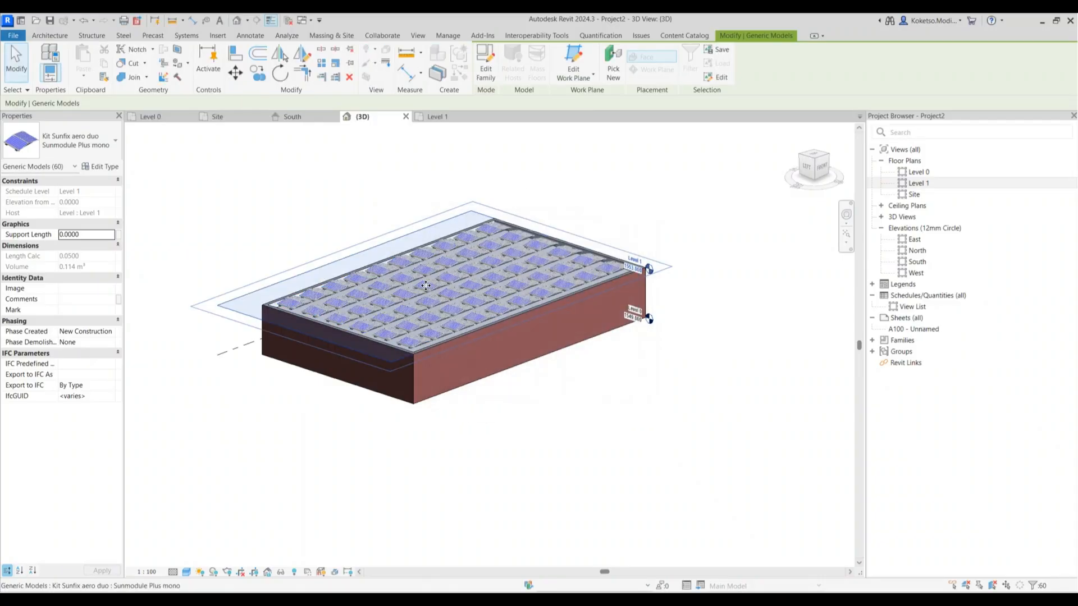
Open the South elevation and set its visual style to Wireframe.
{"action": "left_click", "coordinate": [293, 115]}
{"action": "scroll", "coordinate": [406, 204], "scroll_direction": "up", "scroll_amount": 3}
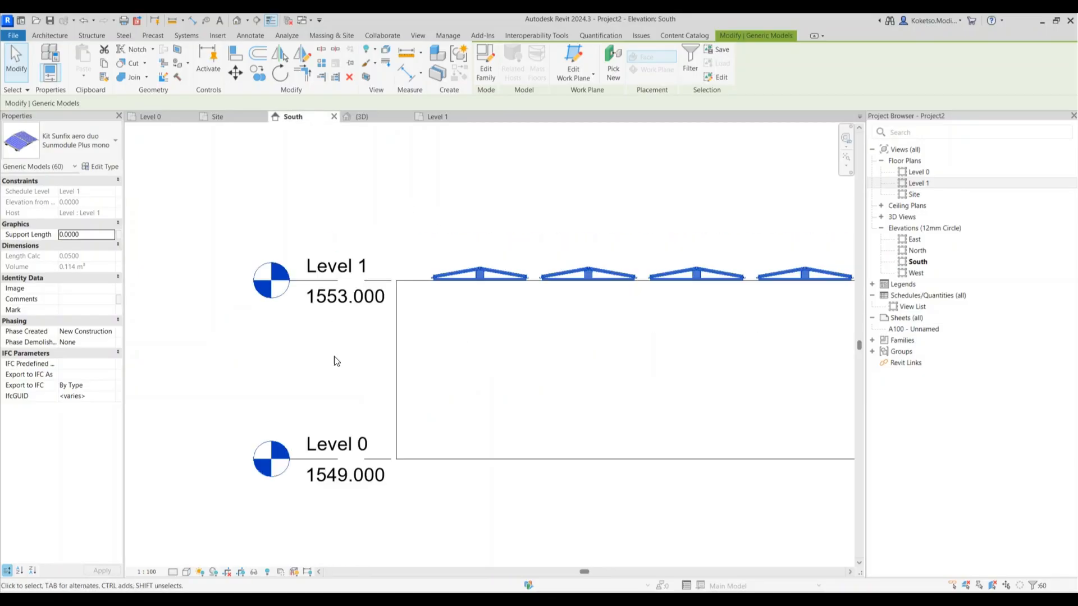
{"action": "left_click", "coordinate": [185, 571]}
{"action": "left_click", "coordinate": [213, 504]}
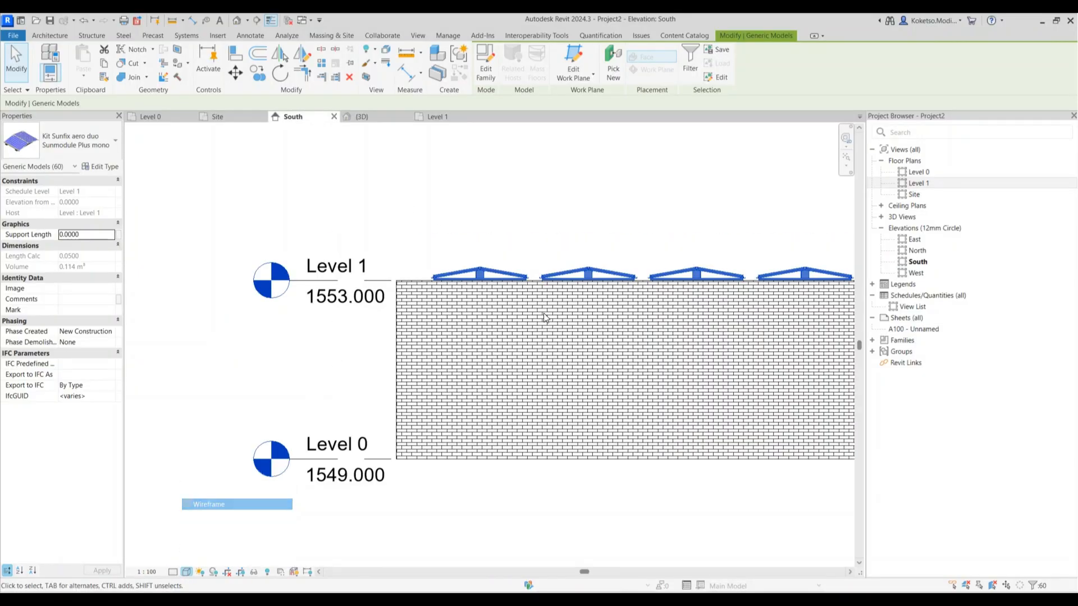
{"action": "scroll", "coordinate": [472, 260], "scroll_direction": "up", "scroll_amount": 5}
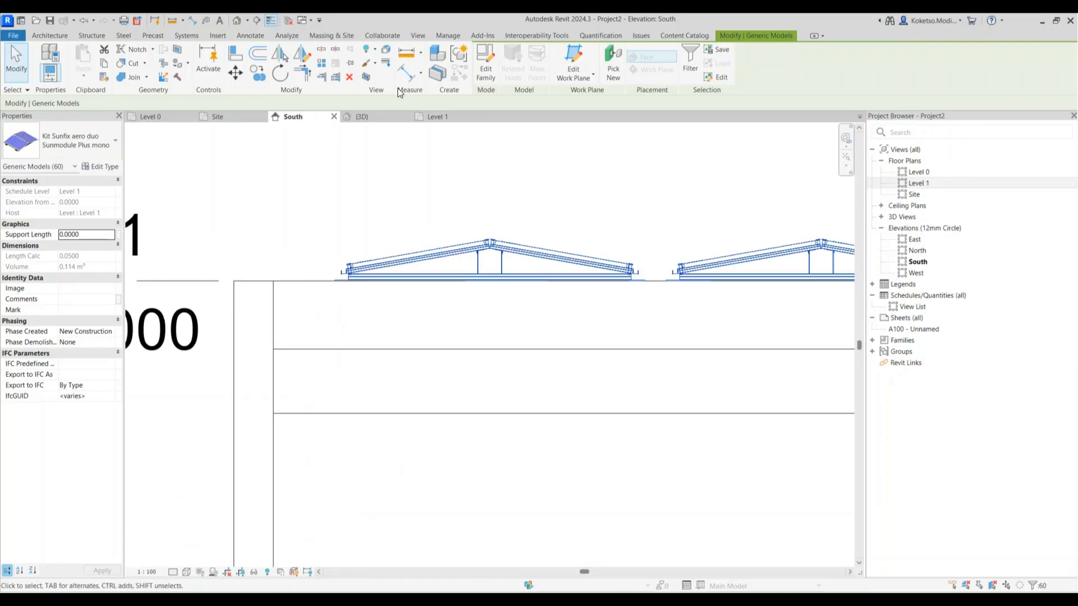
{"action": "left_click", "coordinate": [235, 72]}
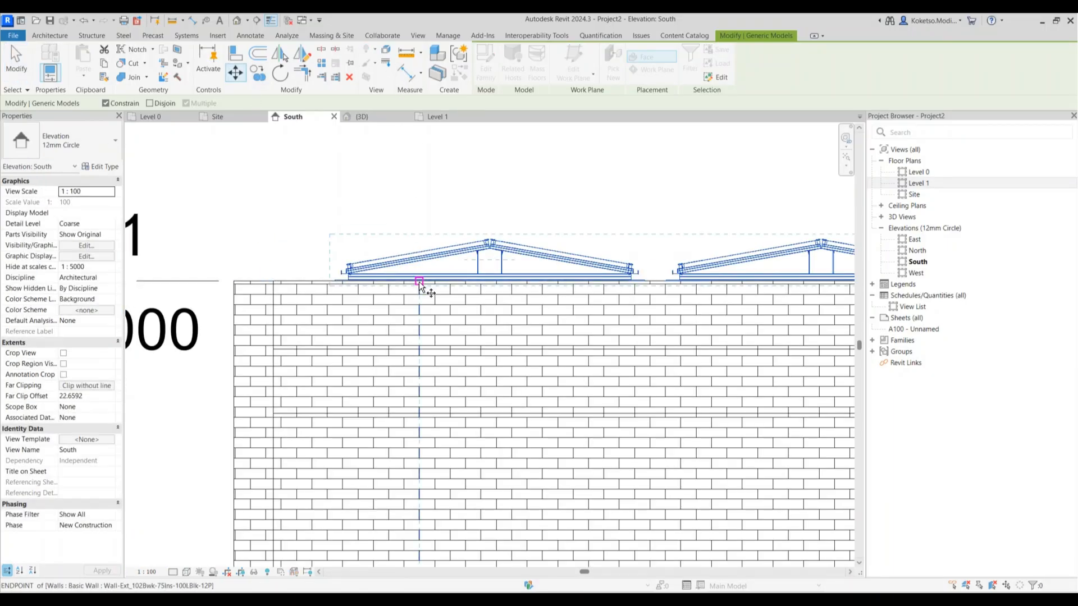
{"action": "scroll", "coordinate": [343, 289], "scroll_direction": "up", "scroll_amount": 4}
{"action": "scroll", "coordinate": [329, 291], "scroll_direction": "up", "scroll_amount": 2}
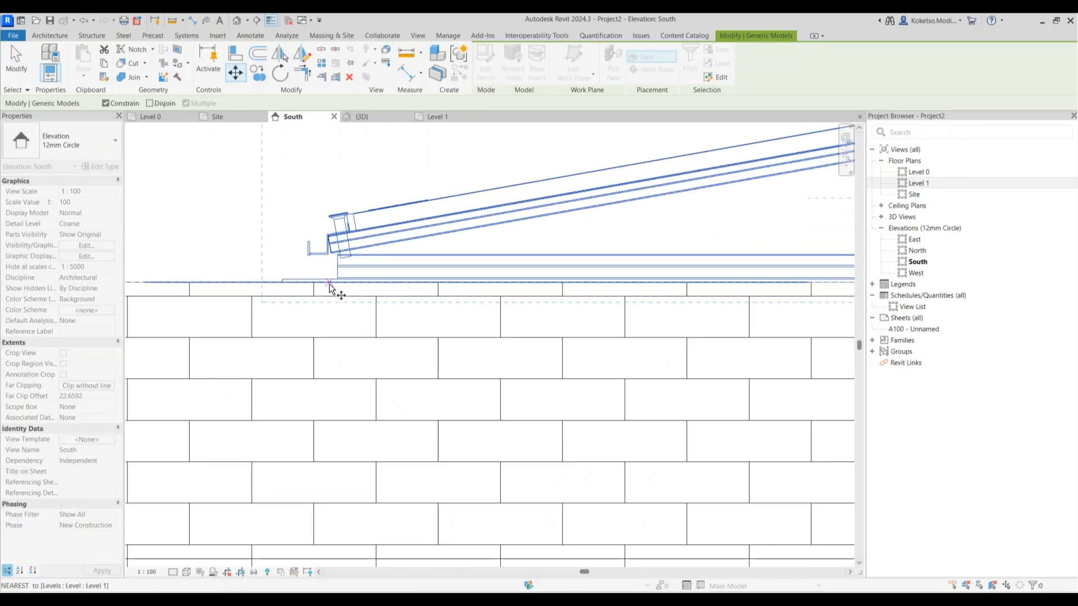
{"action": "left_click", "coordinate": [329, 285]}
{"action": "scroll", "coordinate": [330, 286], "scroll_direction": "down", "scroll_amount": 3}
{"action": "left_click", "coordinate": [105, 103]}
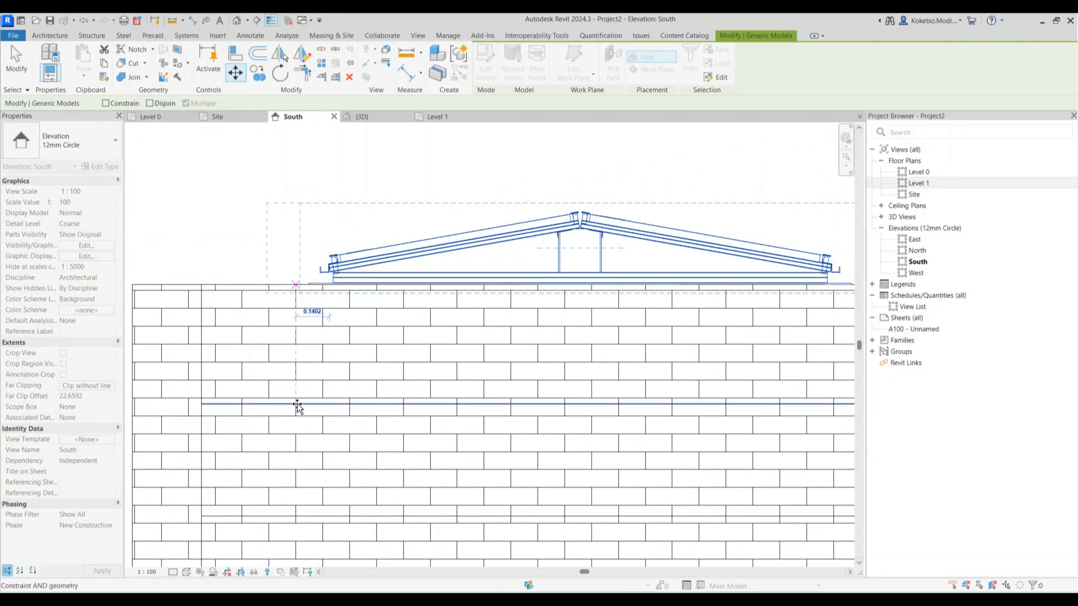
{"action": "scroll", "coordinate": [298, 296], "scroll_direction": "down", "scroll_amount": 2}
{"action": "scroll", "coordinate": [310, 311], "scroll_direction": "down", "scroll_amount": 3}
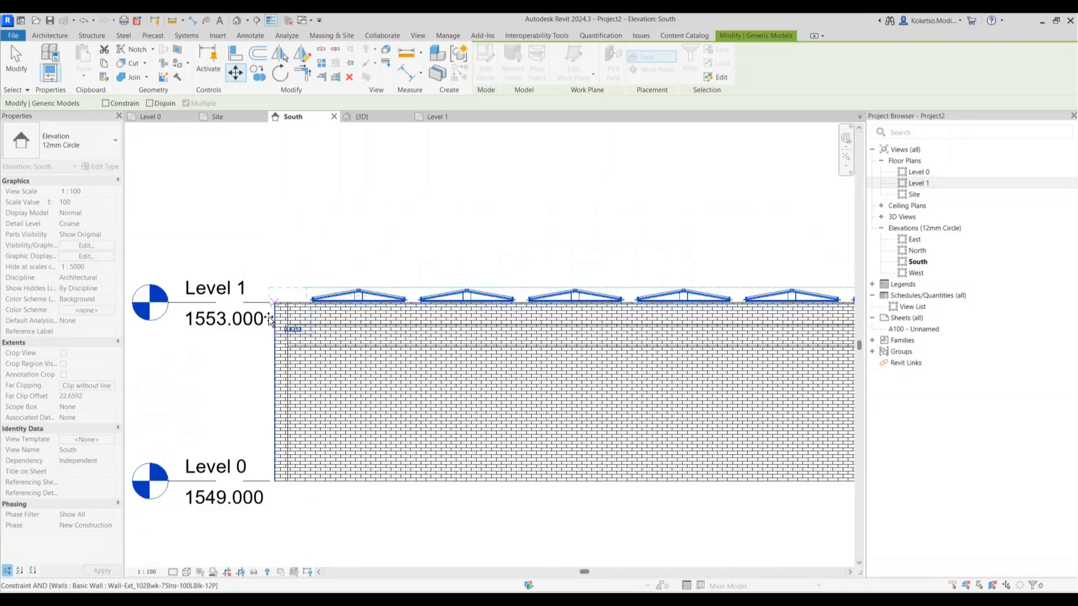
Try setting Level 1's elevation to 1552.5 m, and undo the change.
{"action": "left_click", "coordinate": [270, 315]}
{"action": "left_click", "coordinate": [272, 303]}
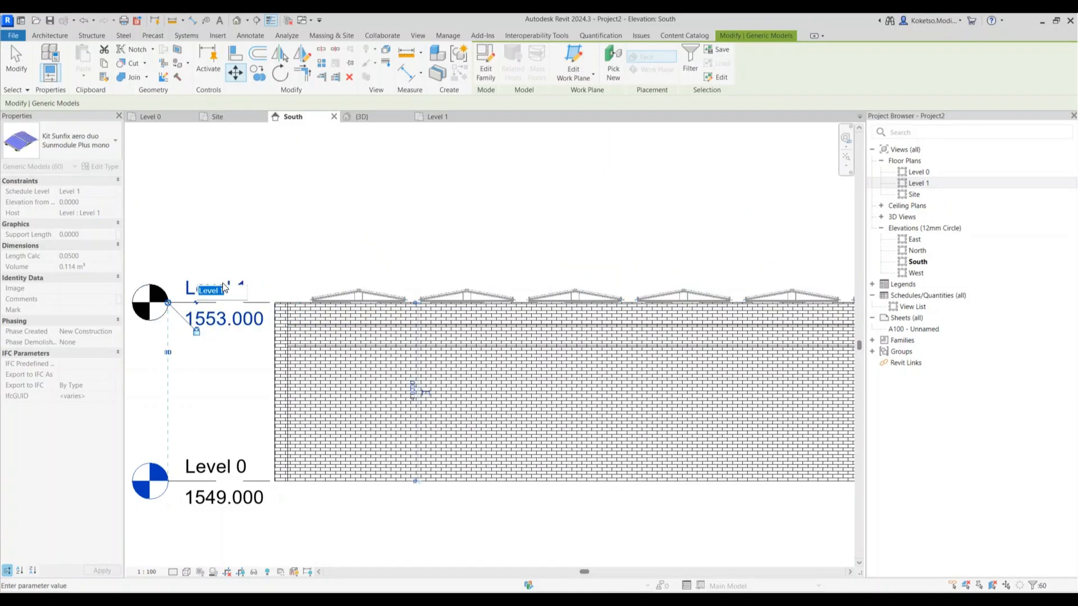
{"action": "left_click", "coordinate": [222, 319]}
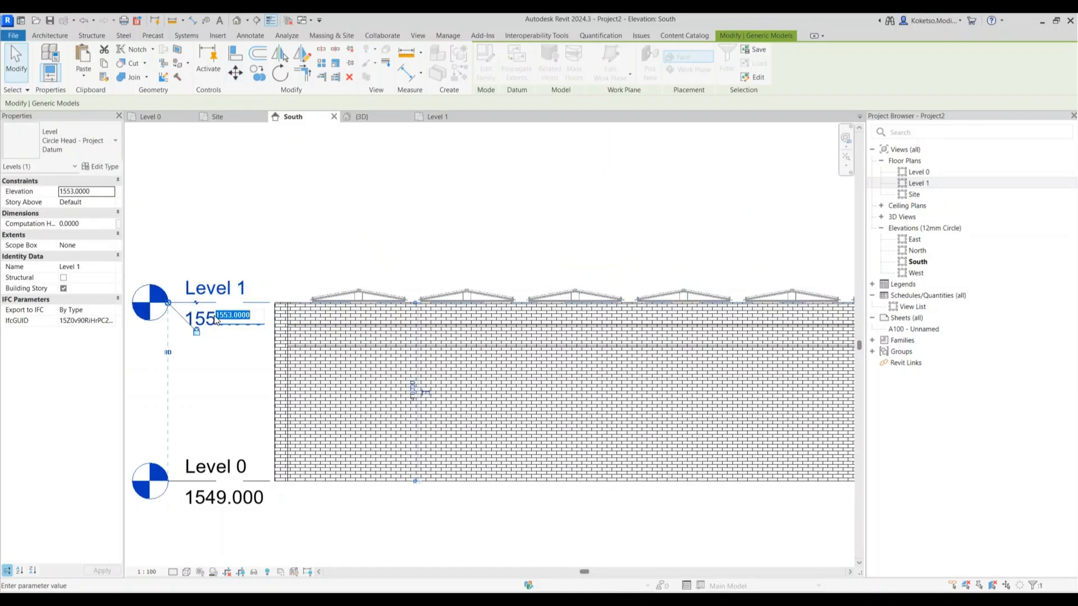
{"action": "left_click", "coordinate": [217, 315]}
{"action": "type", "text": "5"}
{"action": "key", "text": "Return"}
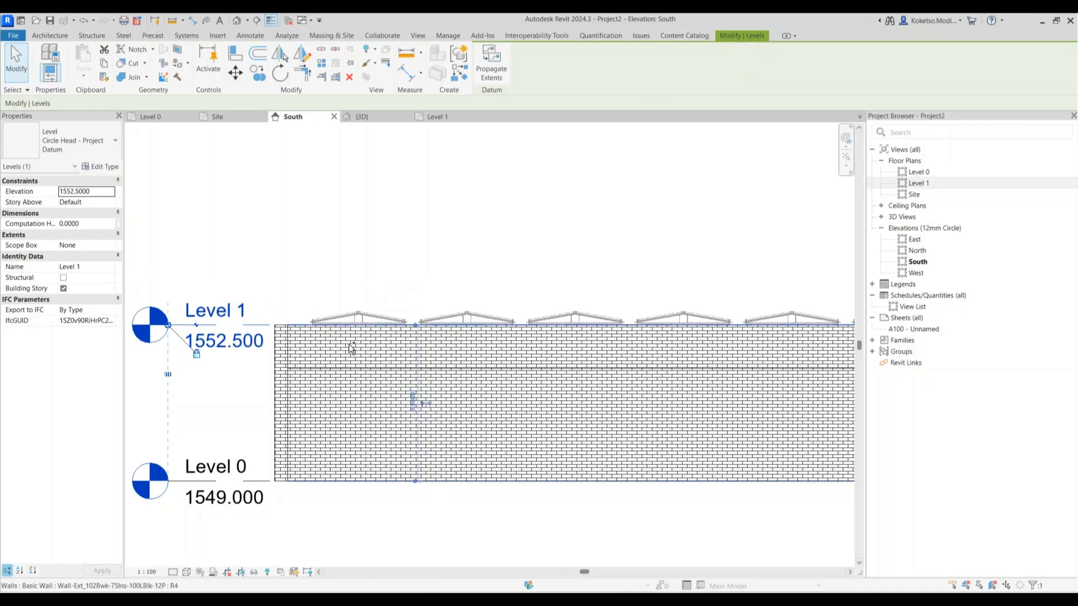
{"action": "key", "text": "ctrl+z"}
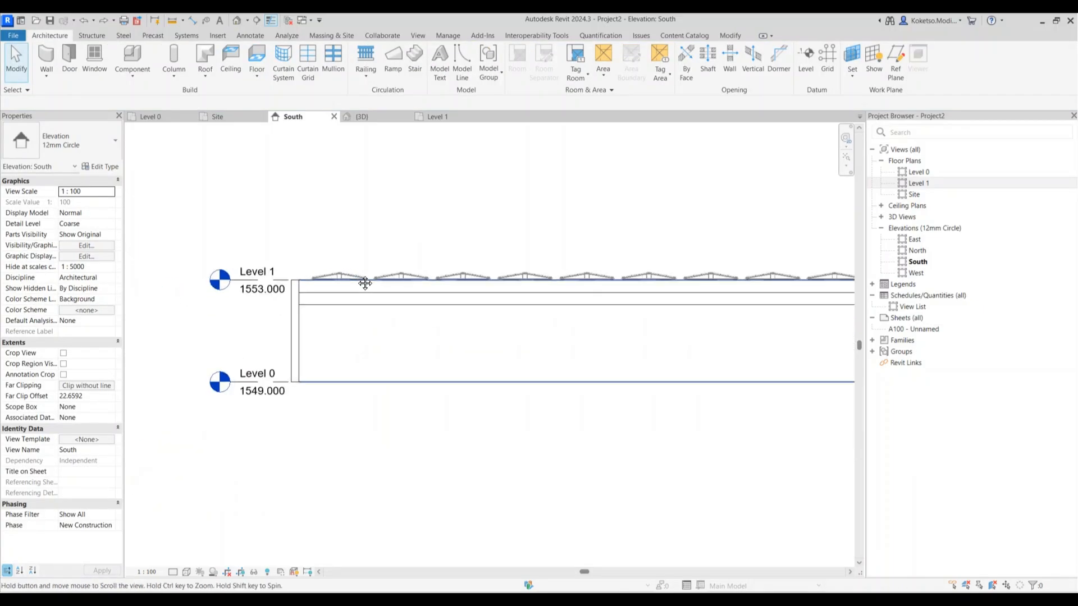
Draw a new level across the building just below Level 1, at an elevation of about 1552.4 m.
{"action": "scroll", "coordinate": [338, 274], "scroll_direction": "down", "scroll_amount": 2}
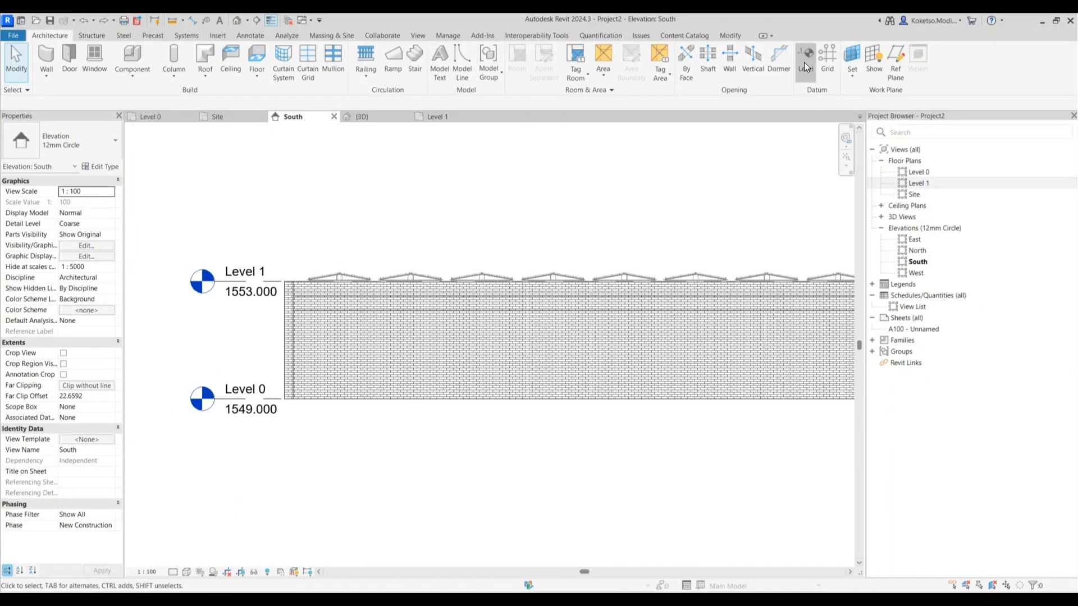
{"action": "left_click", "coordinate": [804, 62]}
{"action": "scroll", "coordinate": [228, 305], "scroll_direction": "up", "scroll_amount": 2}
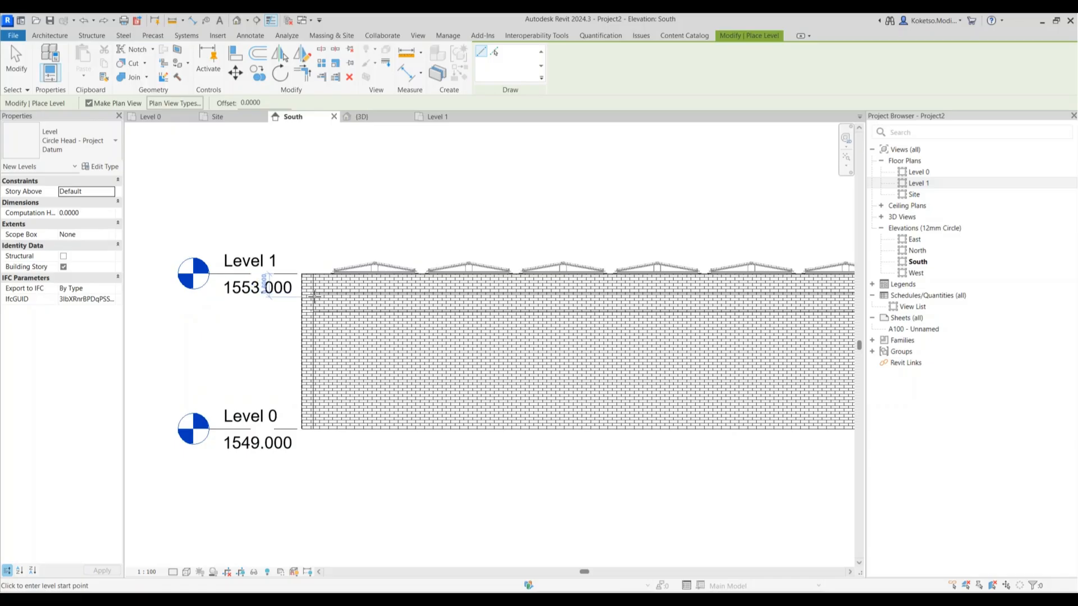
{"action": "scroll", "coordinate": [314, 297], "scroll_direction": "up", "scroll_amount": 3}
{"action": "scroll", "coordinate": [276, 282], "scroll_direction": "down", "scroll_amount": 3}
{"action": "left_click", "coordinate": [155, 288]}
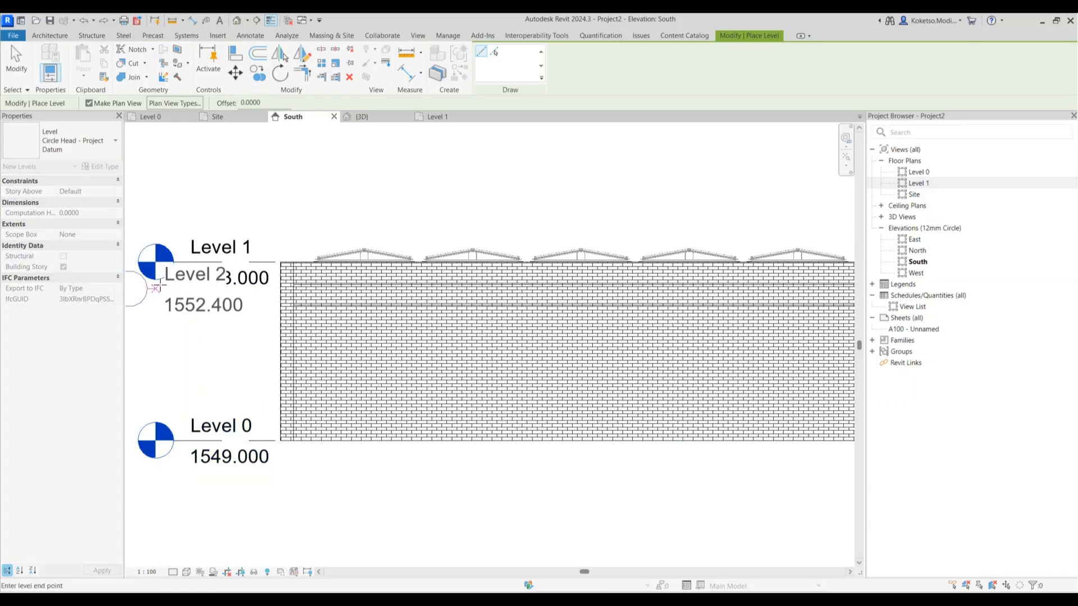
{"action": "scroll", "coordinate": [741, 289], "scroll_direction": "down", "scroll_amount": 3}
{"action": "left_click", "coordinate": [619, 246]}
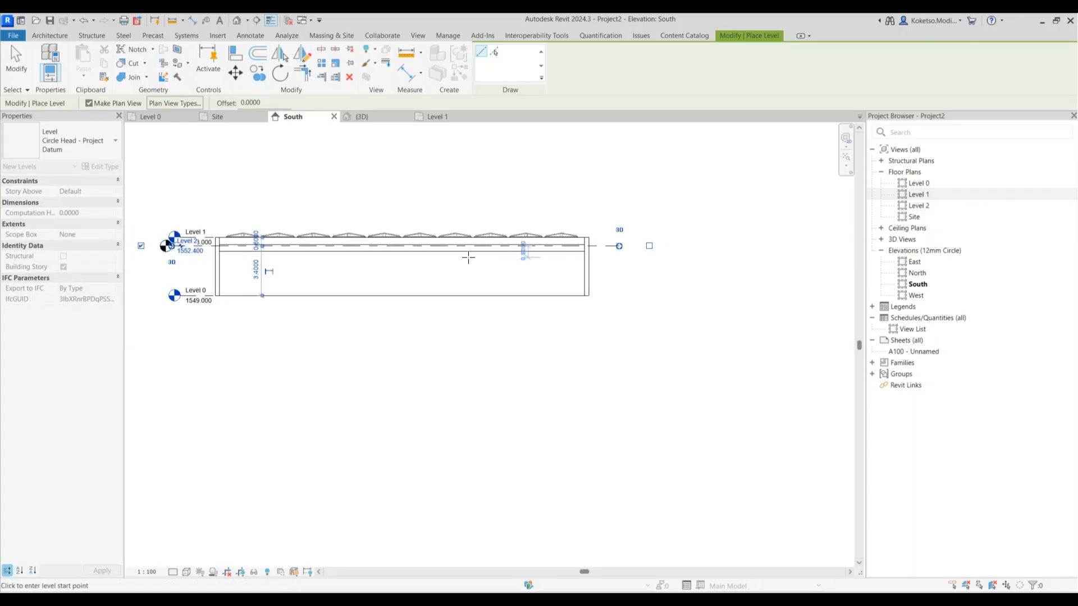
{"action": "key", "text": "Escape"}
{"action": "key", "text": "Escape"}
Align Level 2 to the top face of the roof slab at 1552.5 m.
{"action": "scroll", "coordinate": [194, 234], "scroll_direction": "up", "scroll_amount": 4}
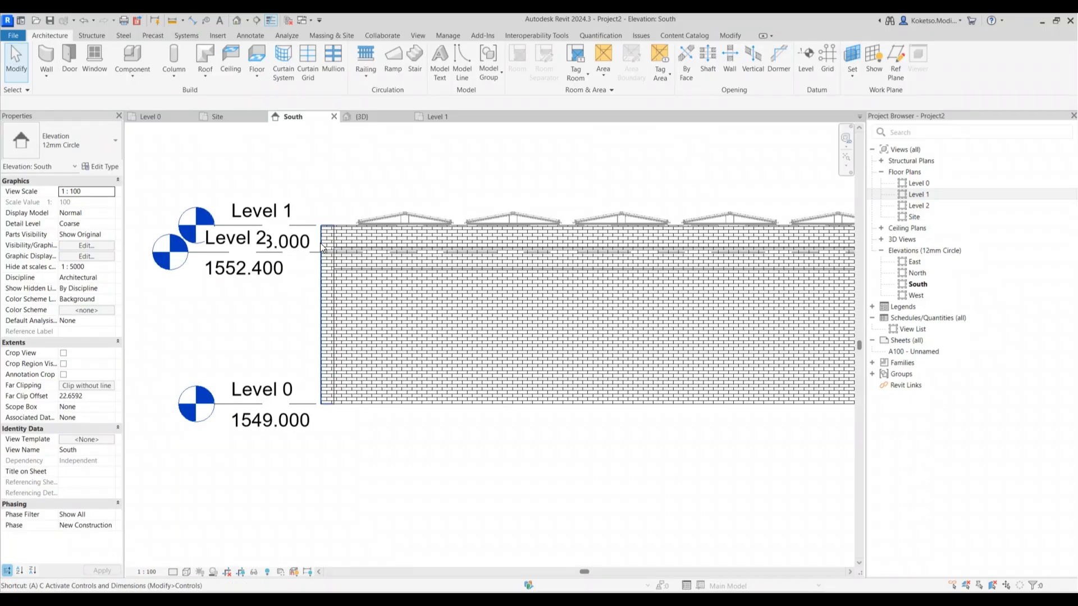
{"action": "key", "text": "a"}
{"action": "key", "text": "l"}
{"action": "scroll", "coordinate": [321, 247], "scroll_direction": "up", "scroll_amount": 3}
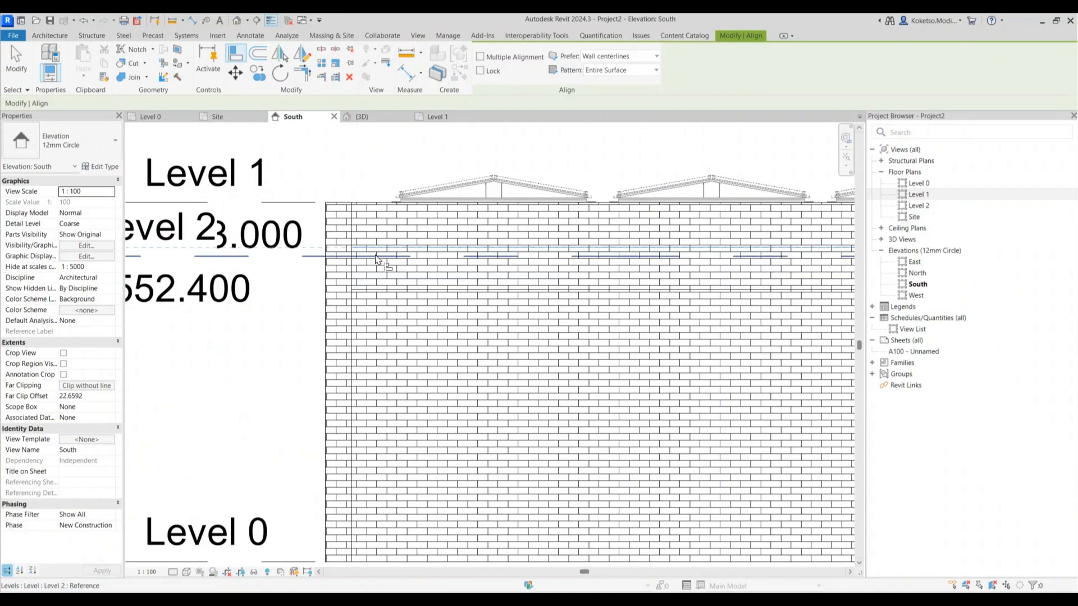
{"action": "left_click", "coordinate": [375, 256]}
{"action": "scroll", "coordinate": [369, 256], "scroll_direction": "down", "scroll_amount": 2}
{"action": "key", "text": "Escape"}
{"action": "key", "text": "Escape"}
Add an elbow to Level 2's head and lower its label clear of the Level 1 label.
{"action": "left_click", "coordinate": [250, 248]}
{"action": "left_click", "coordinate": [277, 277]}
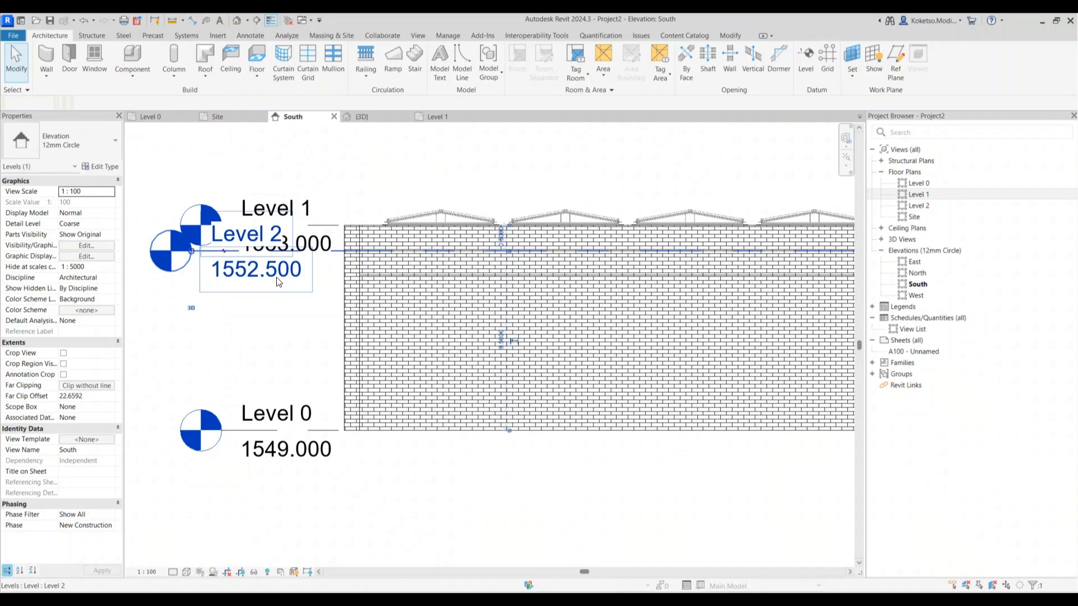
{"action": "left_click", "coordinate": [224, 251]}
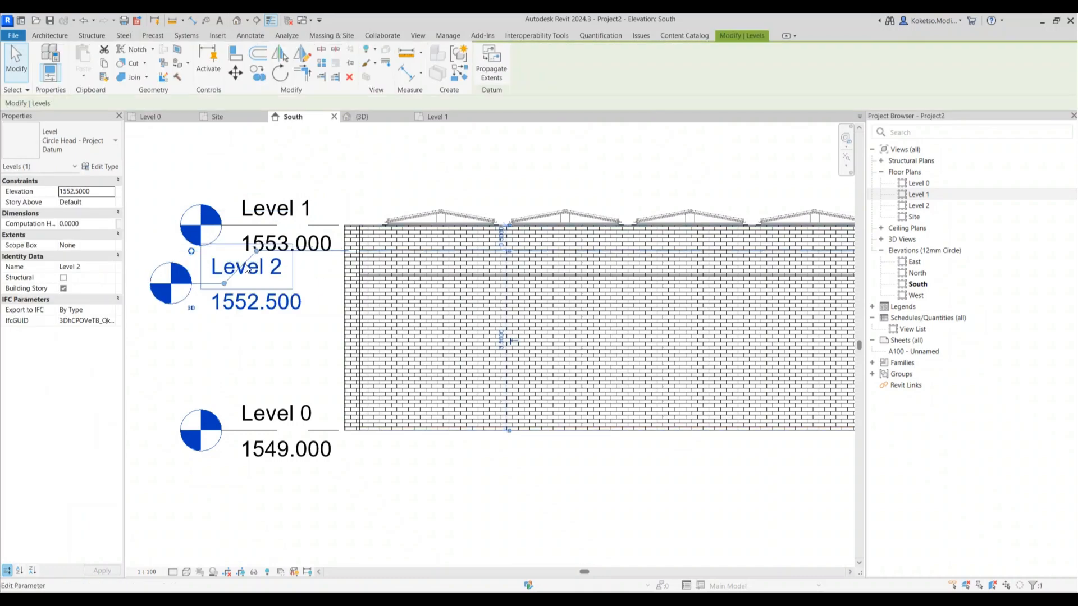
{"action": "left_click_drag", "start_coordinate": [224, 284], "coordinate": [236, 313]}
Rename Level 0 as FOUNDATION, together with its corresponding plan view.
{"action": "left_click", "coordinate": [284, 429]}
{"action": "double_click", "coordinate": [288, 411]}
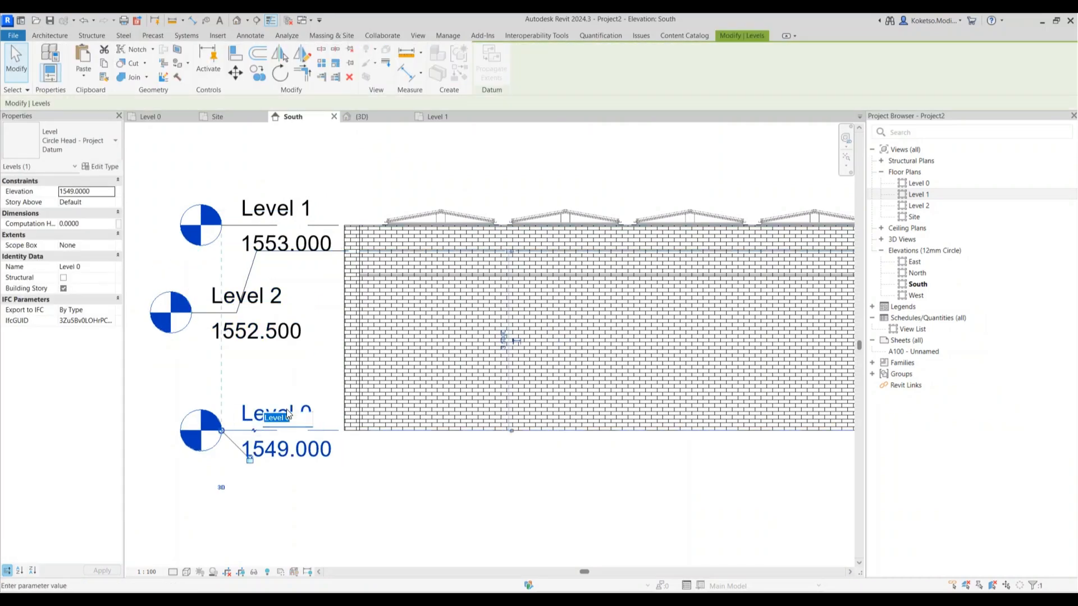
{"action": "type", "text": "F"}
{"action": "type", "text": "OUNDATION"}
{"action": "key", "text": "Return"}
{"action": "left_click", "coordinate": [582, 310]}
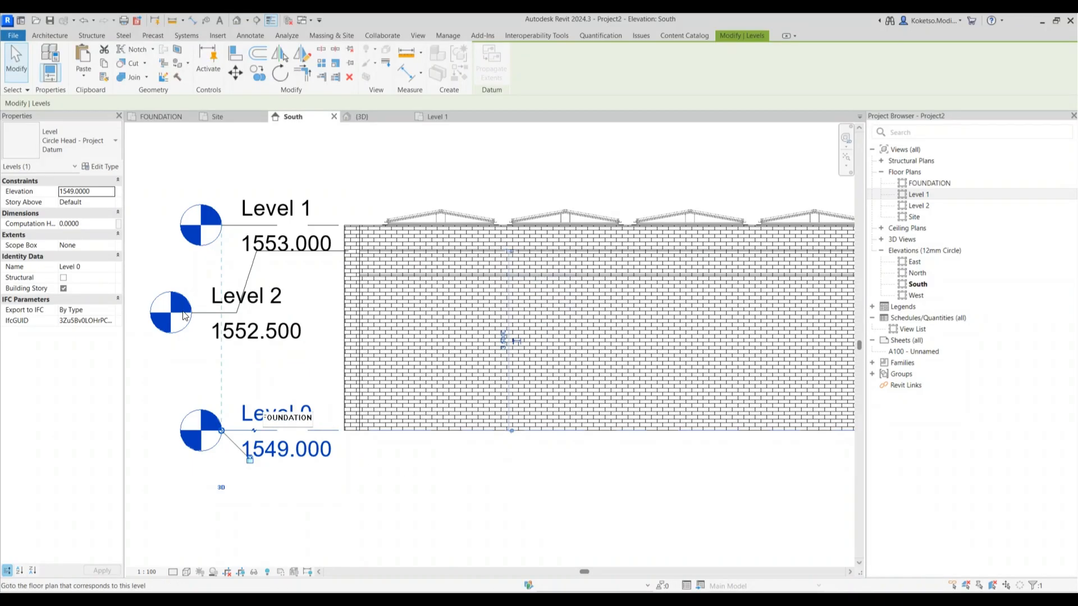
Rename Level 2 as ROOF SLAB, together with its corresponding plan view.
{"action": "left_click", "coordinate": [247, 298]}
{"action": "left_click", "coordinate": [247, 297]}
{"action": "type", "text": "R"}
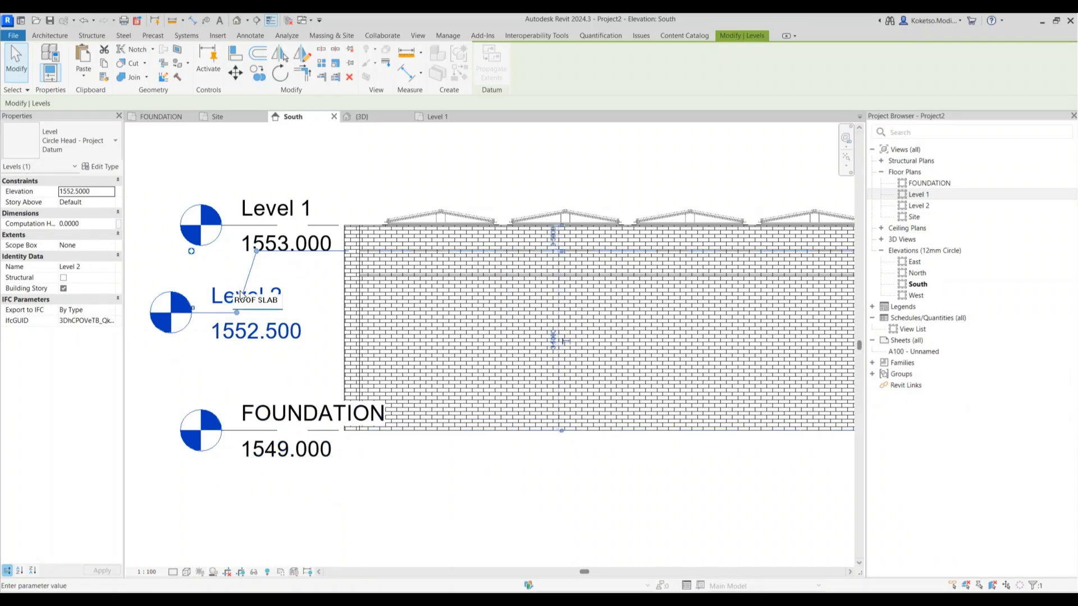
{"action": "type", "text": "OOF SLAB"}
{"action": "key", "text": "Return"}
{"action": "left_click", "coordinate": [588, 308]}
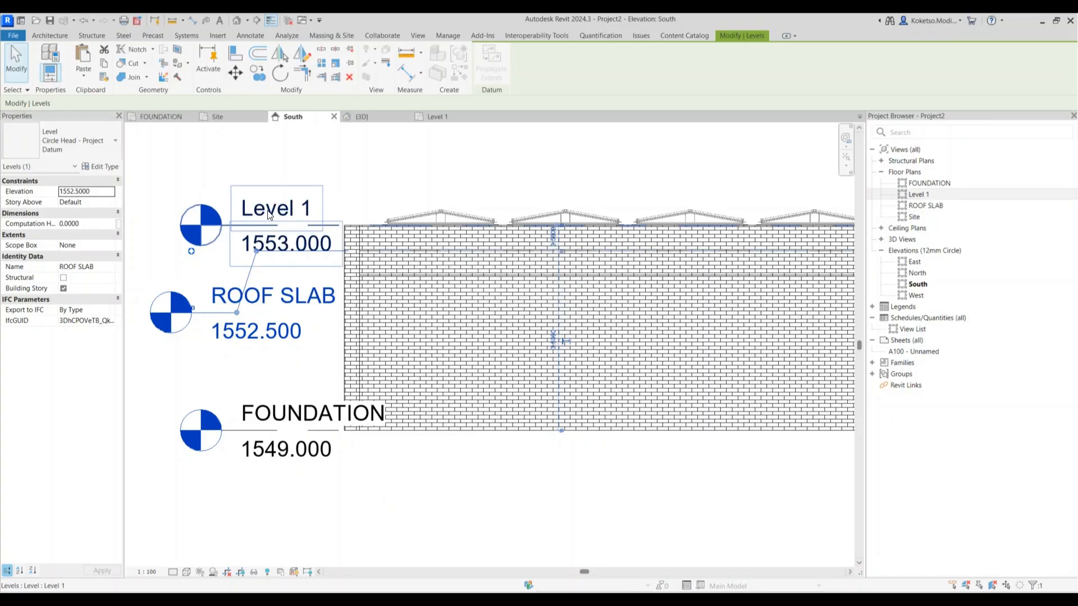
Rename Level 1 as PARAPETS, together with its corresponding plan view.
{"action": "left_click", "coordinate": [268, 214]}
{"action": "left_click", "coordinate": [268, 212]}
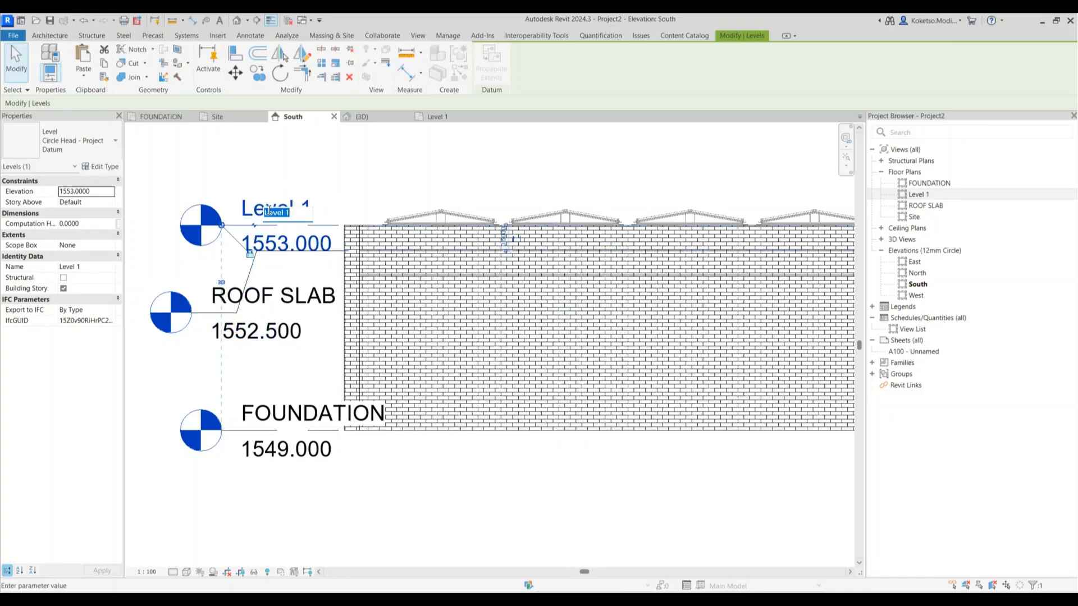
{"action": "type", "text": "R"}
{"action": "type", "text": "ARAPETS"}
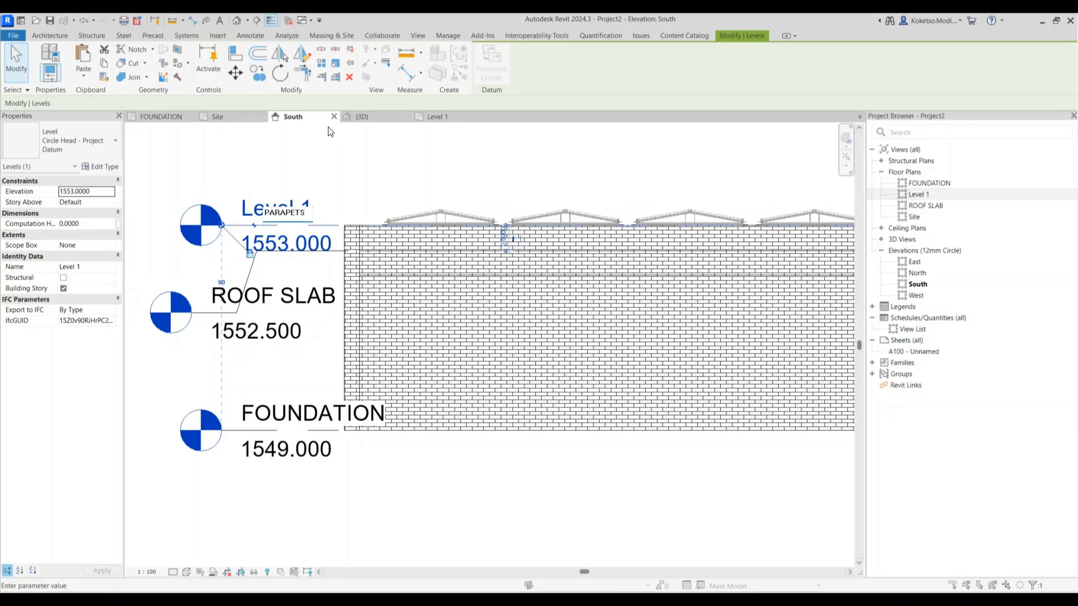
{"action": "key", "text": "Return"}
{"action": "left_click", "coordinate": [577, 310]}
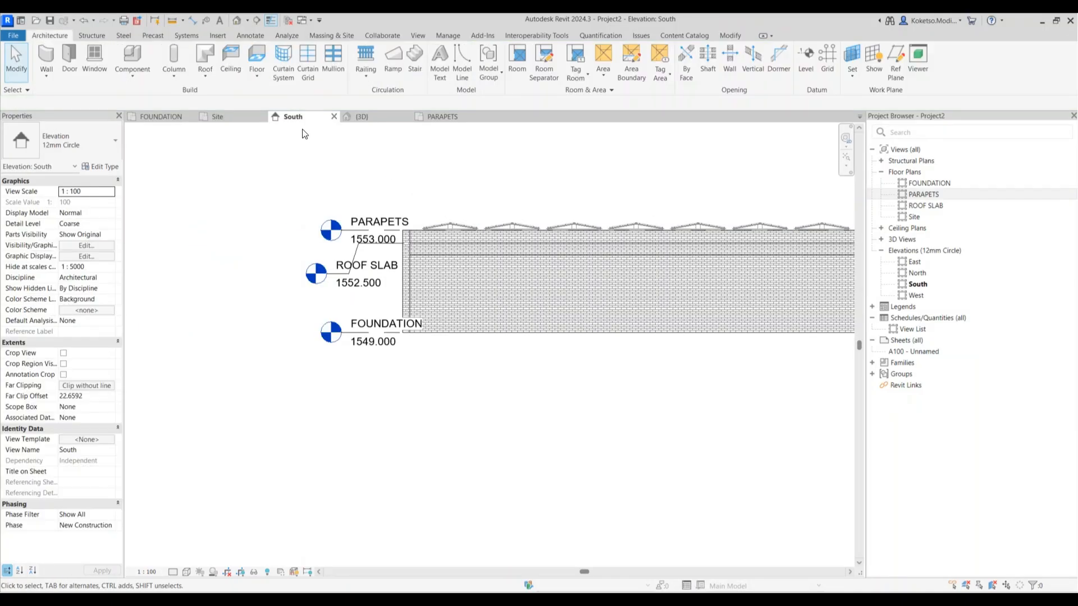
In the 3D view, select the whole building and filter the selection to Generic Models only.
{"action": "left_click", "coordinate": [361, 117]}
{"action": "left_click_drag", "start_coordinate": [653, 388], "coordinate": [300, 180]}
{"action": "scroll", "coordinate": [567, 226], "scroll_direction": "up", "scroll_amount": 2}
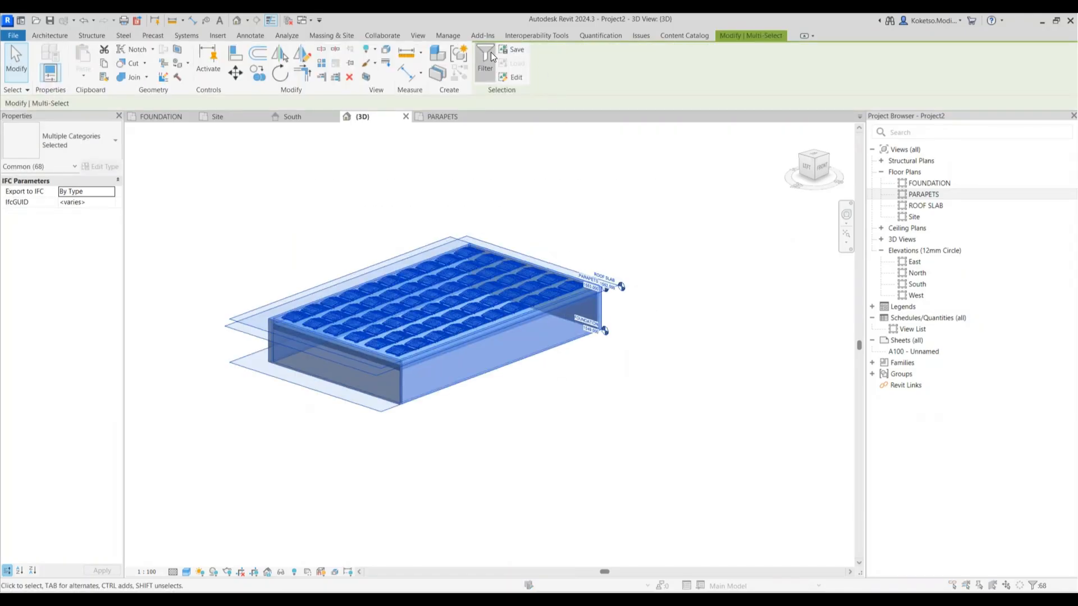
{"action": "left_click", "coordinate": [486, 57]}
{"action": "left_click", "coordinate": [511, 343]}
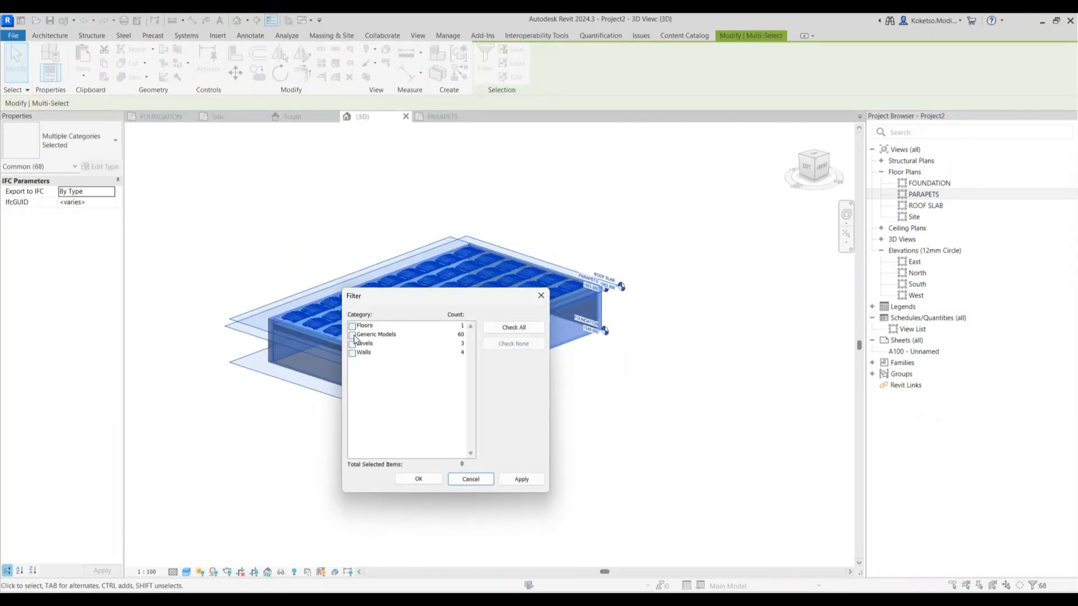
{"action": "left_click", "coordinate": [352, 335]}
{"action": "left_click", "coordinate": [419, 480]}
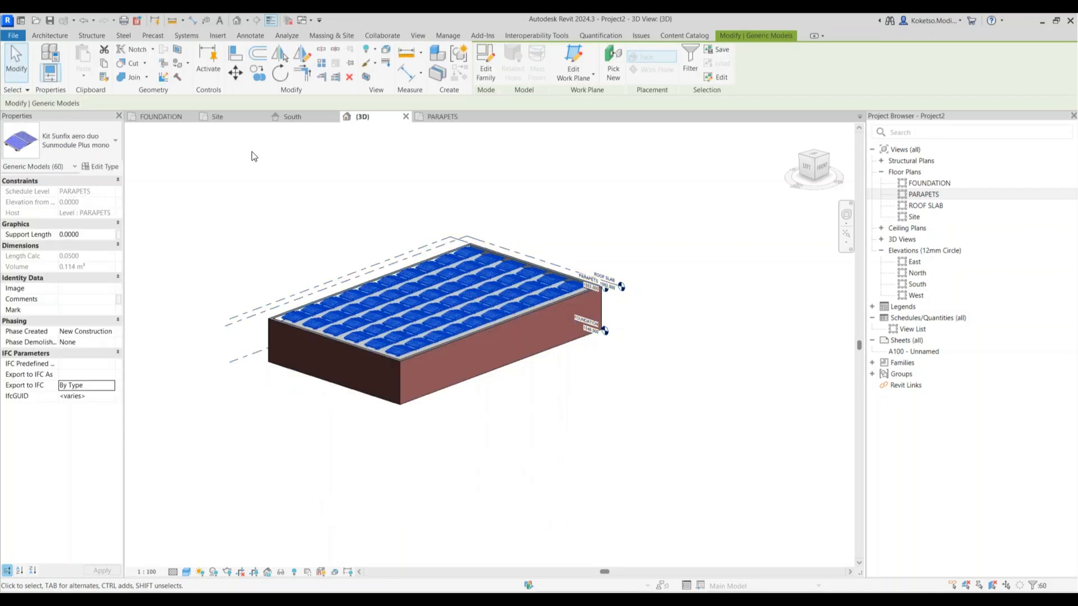
Move the selected solar panels to the work plane Level : ROOF SLAB and clear the selection.
{"action": "left_click", "coordinate": [582, 77]}
{"action": "left_click", "coordinate": [587, 97]}
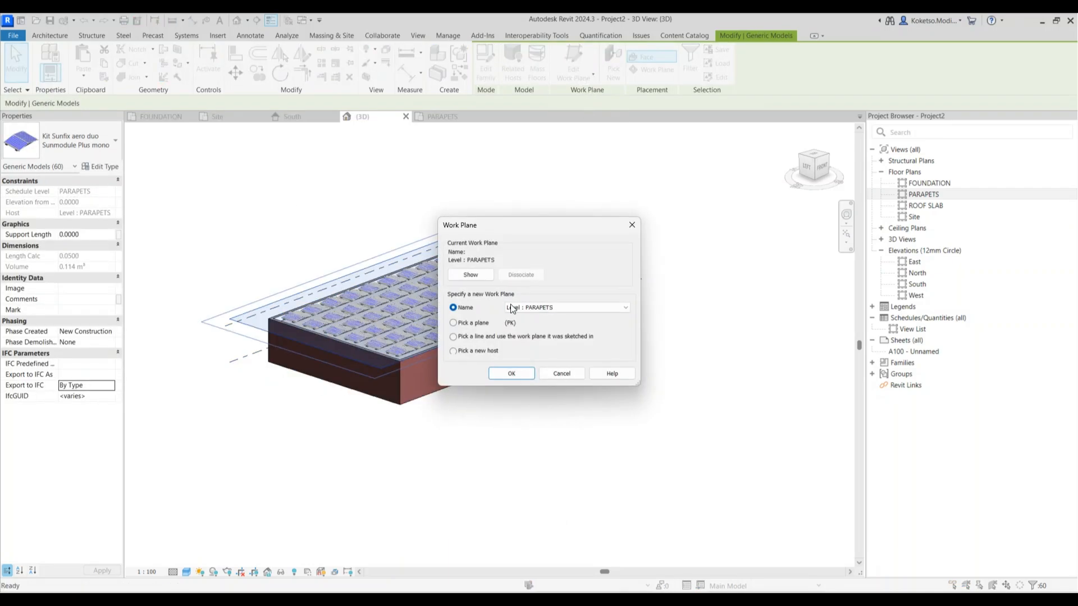
{"action": "left_click", "coordinate": [519, 309]}
{"action": "left_click", "coordinate": [533, 331]}
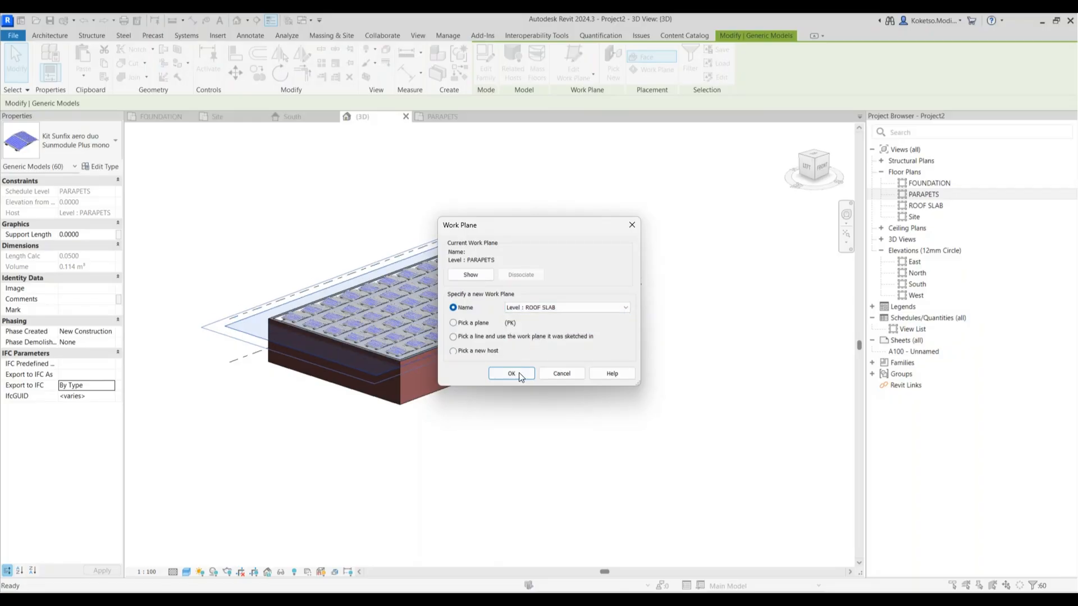
{"action": "left_click", "coordinate": [511, 373]}
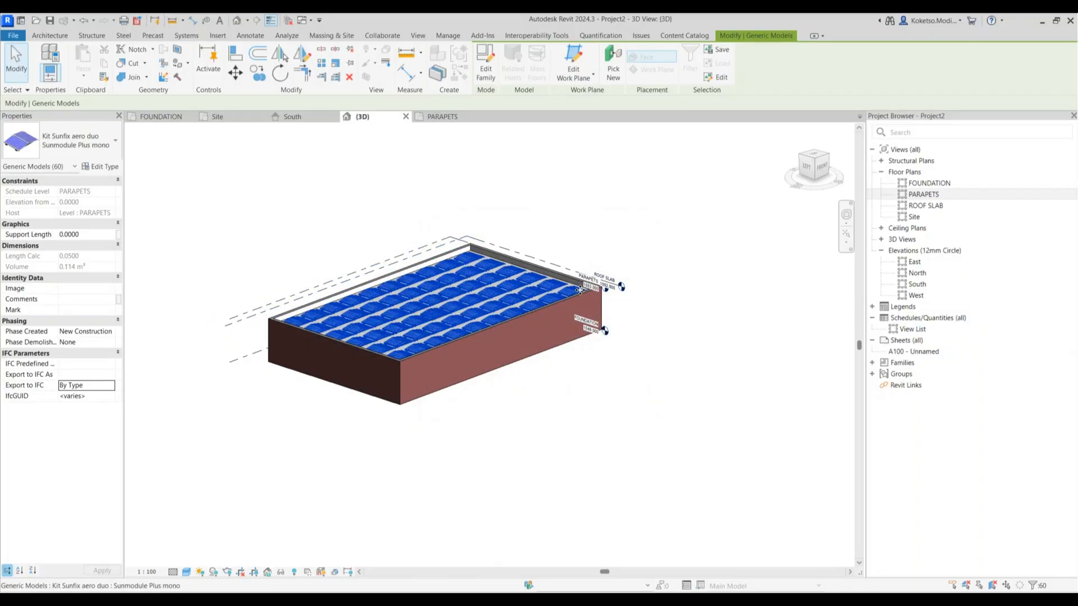
{"action": "scroll", "coordinate": [580, 290], "scroll_direction": "up", "scroll_amount": 2}
{"action": "left_click", "coordinate": [624, 401]}
{"action": "scroll", "coordinate": [667, 417], "scroll_direction": "down", "scroll_amount": 1}
{"action": "middle_click_drag", "start_coordinate": [623, 430], "coordinate": [650, 423]}
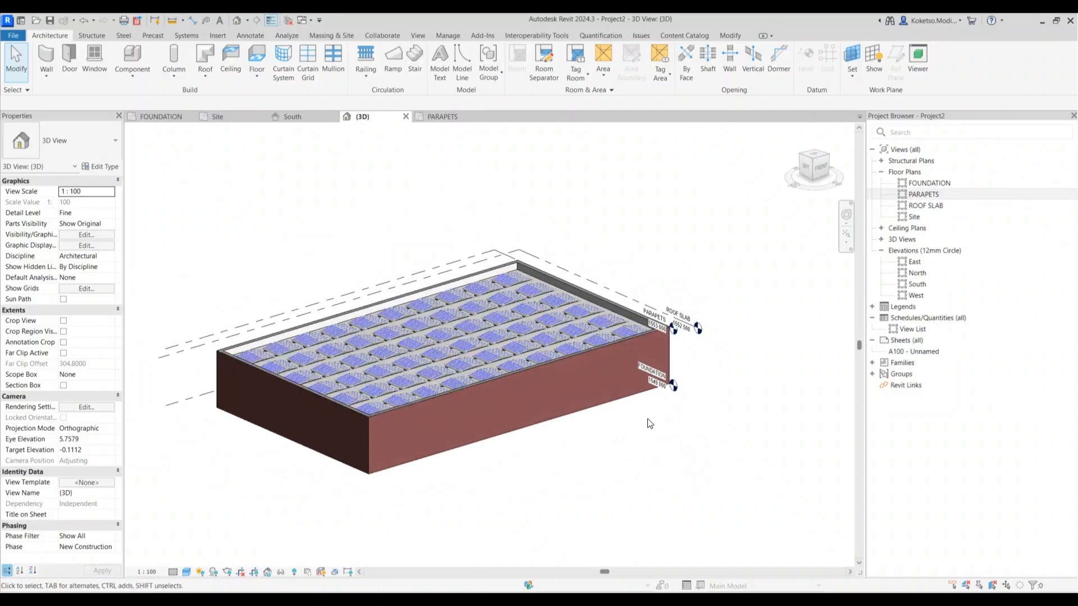
Maximize the 3D extents of the PARAPETS level.
{"action": "right_click", "coordinate": [488, 249]}
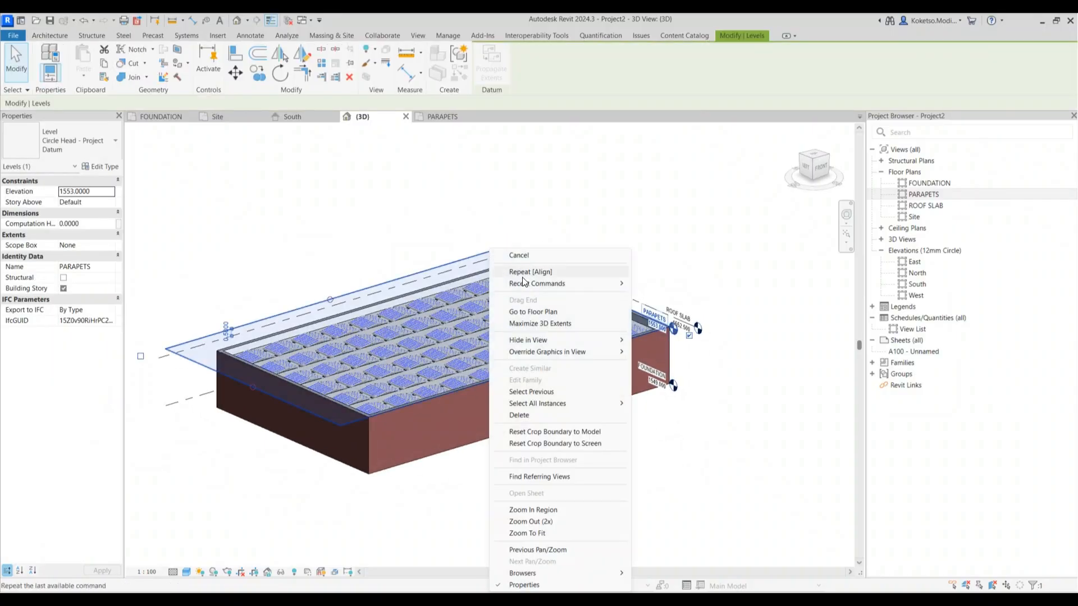
{"action": "left_click", "coordinate": [541, 323]}
{"action": "left_click", "coordinate": [671, 178]}
{"action": "scroll", "coordinate": [648, 215], "scroll_direction": "down", "scroll_amount": 4}
{"action": "scroll", "coordinate": [651, 231], "scroll_direction": "up", "scroll_amount": 3}
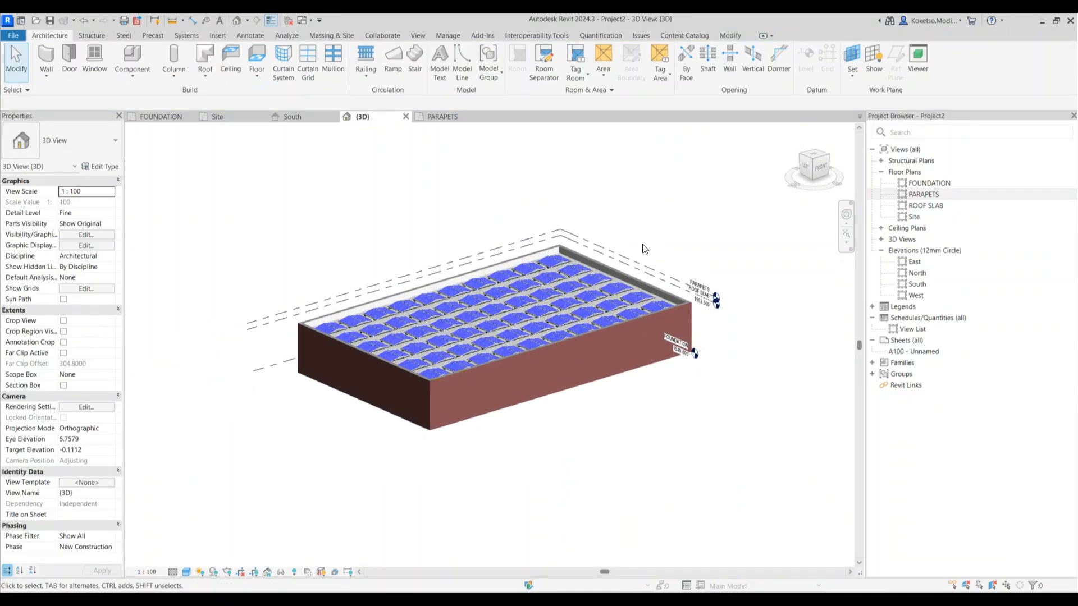
{"action": "middle_click_drag", "start_coordinate": [642, 244], "coordinate": [630, 247]}
{"action": "scroll", "coordinate": [451, 478], "scroll_direction": "down", "scroll_amount": 1}
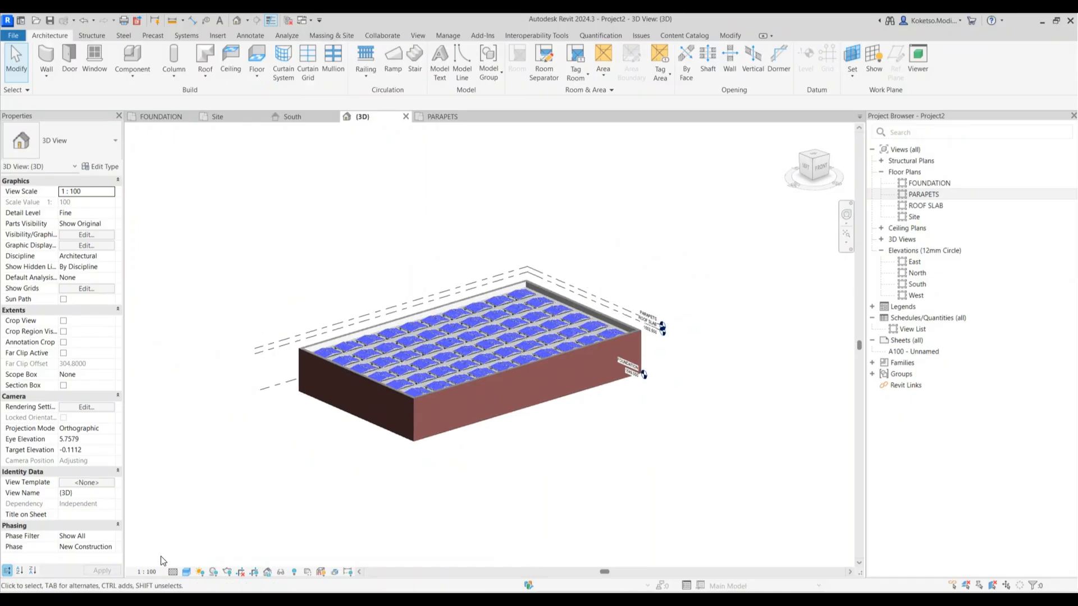
Turn on the sun path in the 3D view using the specified project location, date, and time.
{"action": "left_click", "coordinate": [202, 571]}
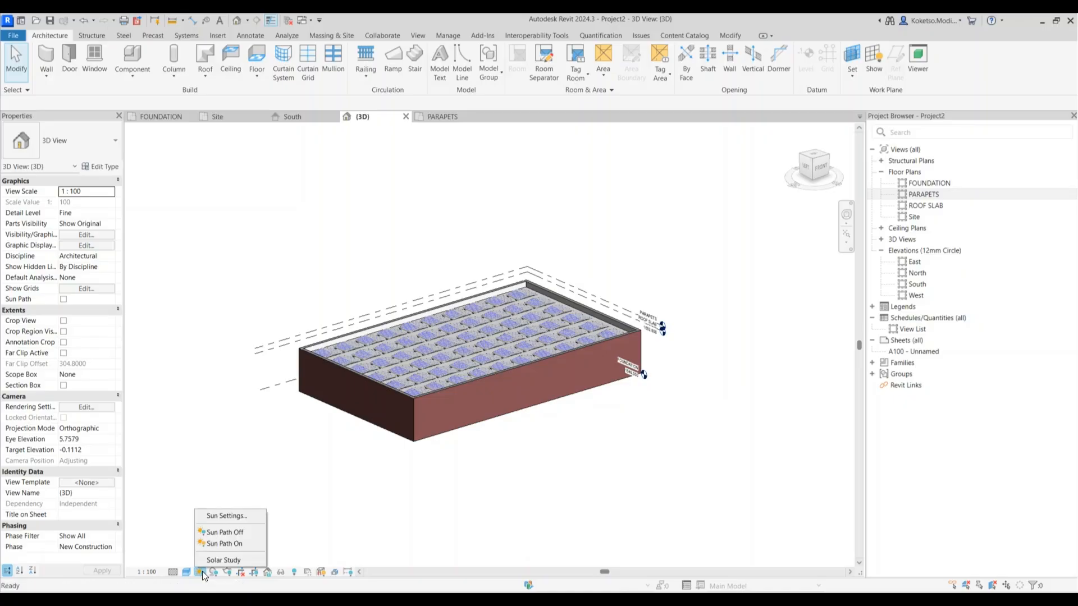
{"action": "left_click", "coordinate": [217, 543]}
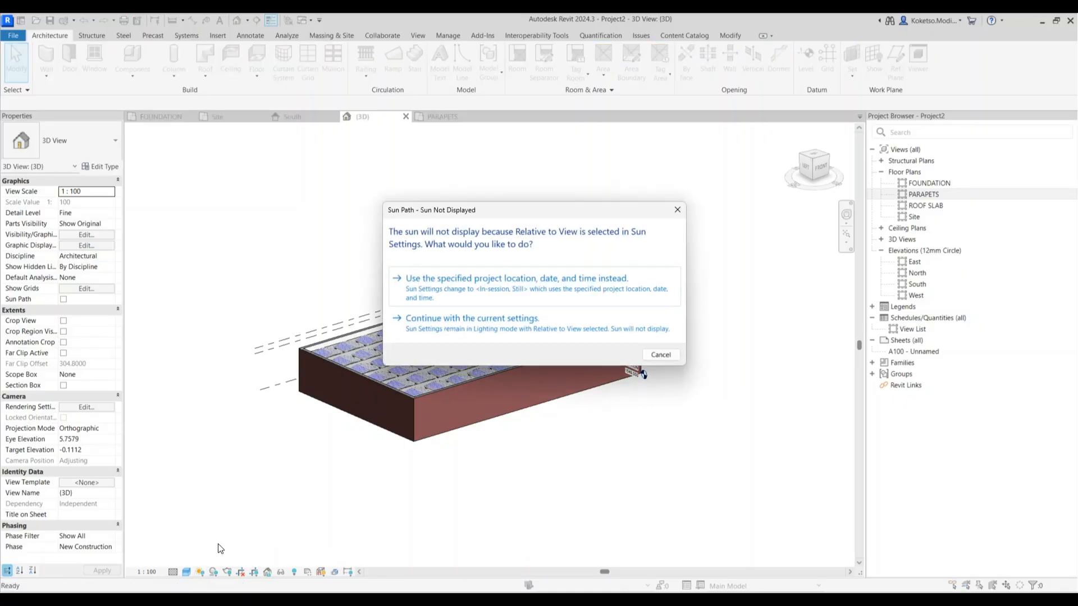
{"action": "left_click", "coordinate": [476, 288]}
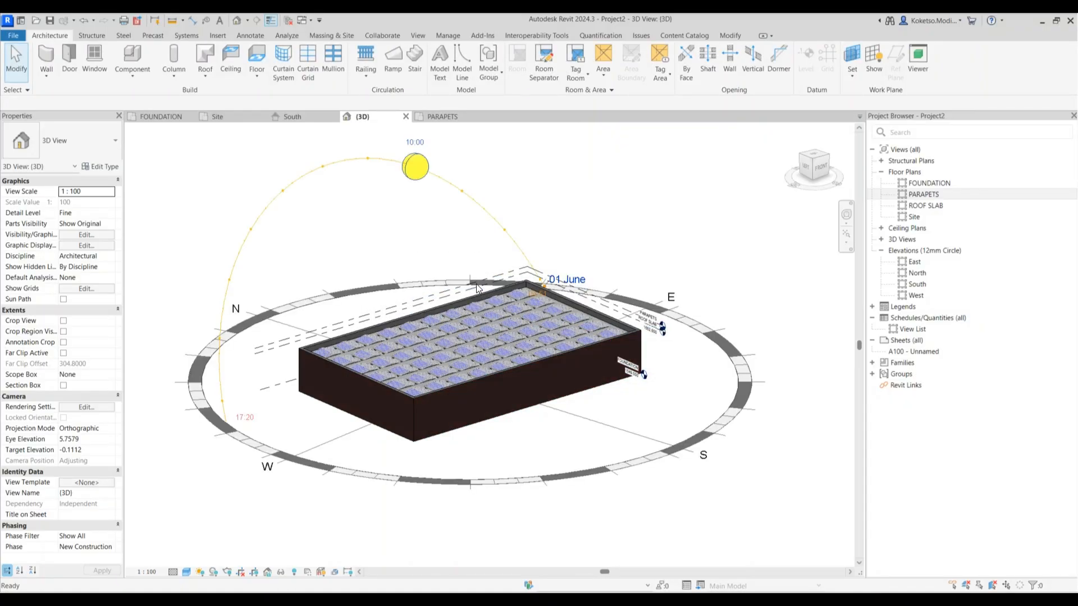
{"action": "middle_click_drag", "start_coordinate": [495, 268], "coordinate": [492, 270]}
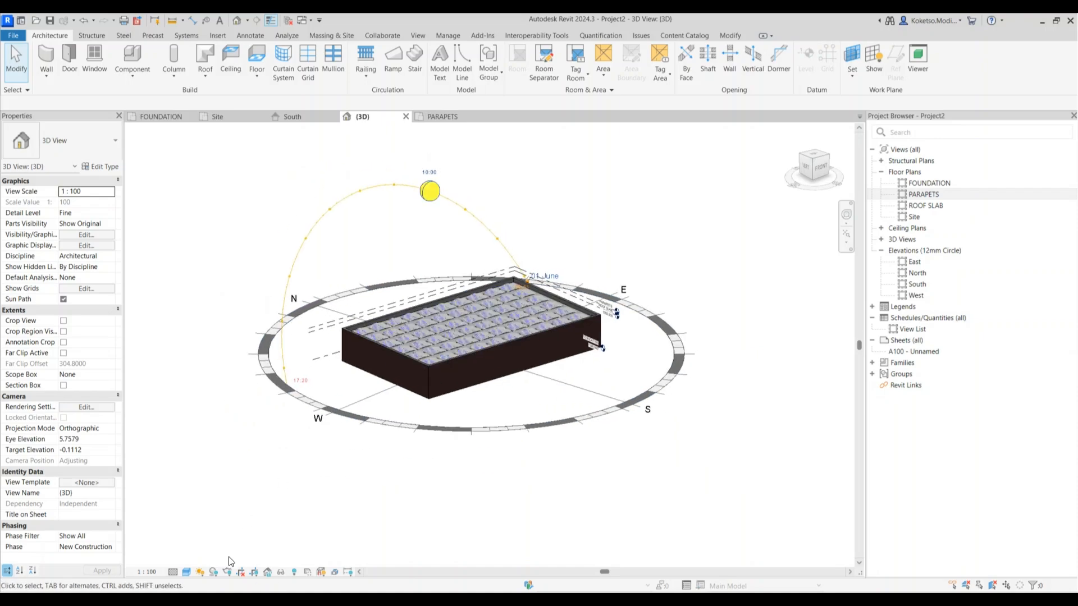
Set the date of the still sun study to 2025/06/15 in the sun settings.
{"action": "left_click", "coordinate": [201, 572]}
{"action": "left_click", "coordinate": [214, 517]}
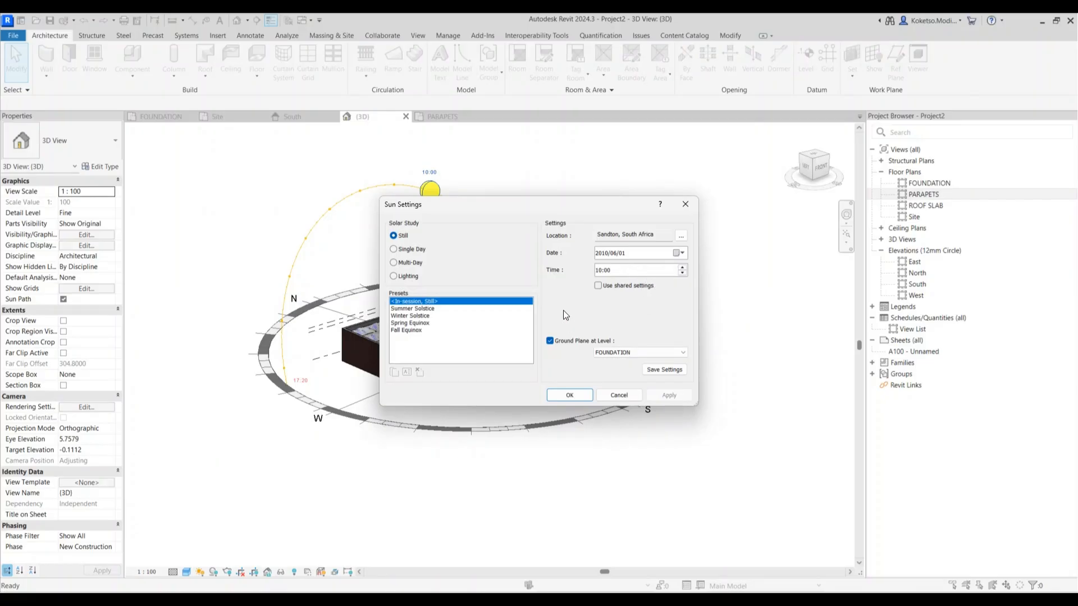
{"action": "left_click", "coordinate": [682, 254]}
{"action": "left_click", "coordinate": [656, 269]}
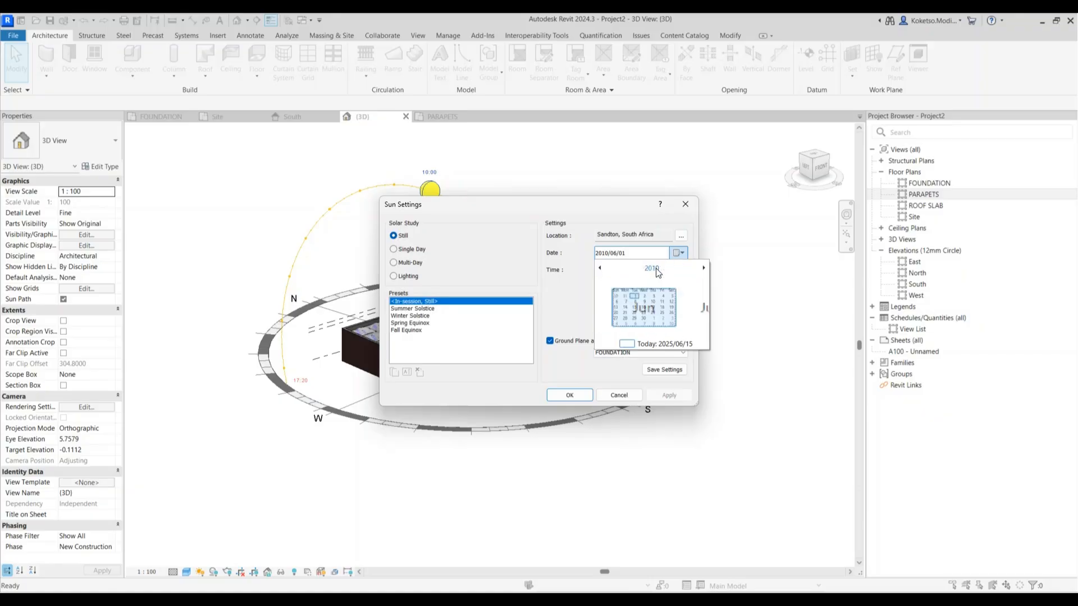
{"action": "left_click", "coordinate": [652, 268]}
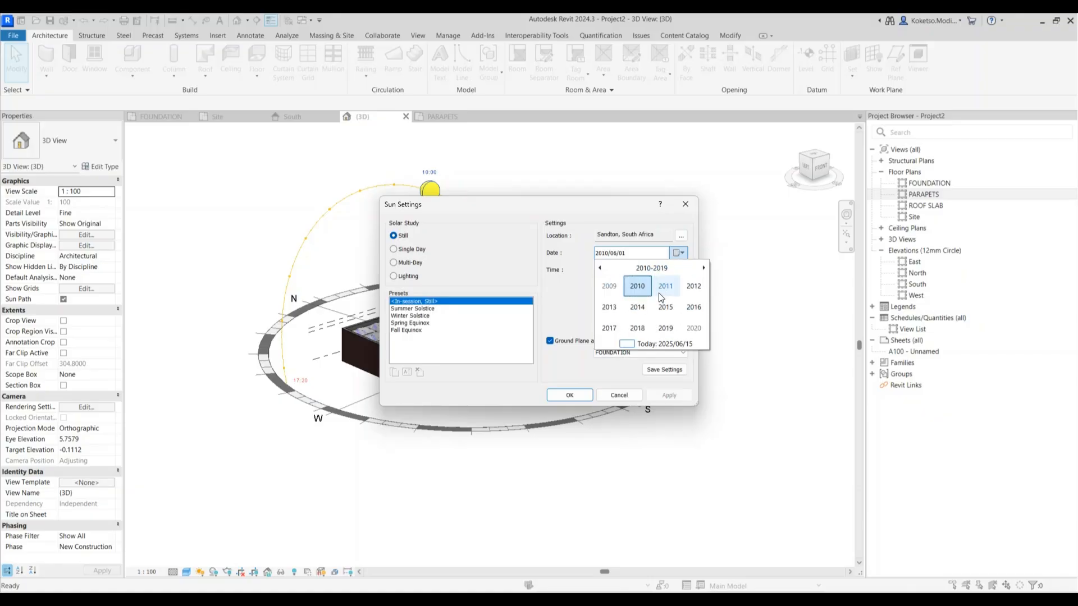
{"action": "scroll", "coordinate": [663, 321], "scroll_direction": "down", "scroll_amount": 1}
{"action": "left_click", "coordinate": [662, 308]}
{"action": "left_click", "coordinate": [638, 312]}
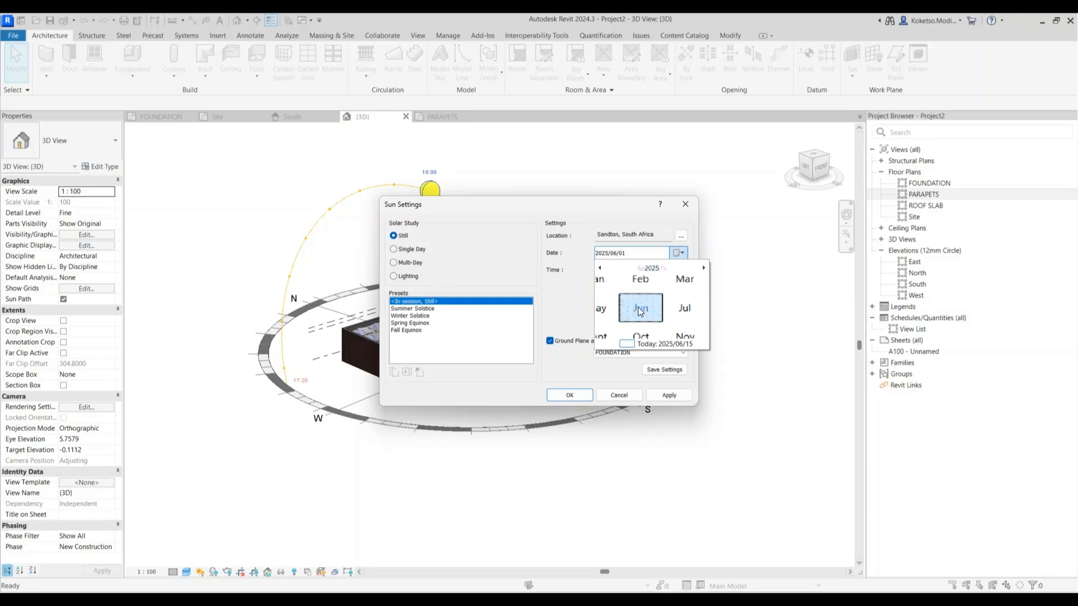
{"action": "left_click", "coordinate": [602, 318]}
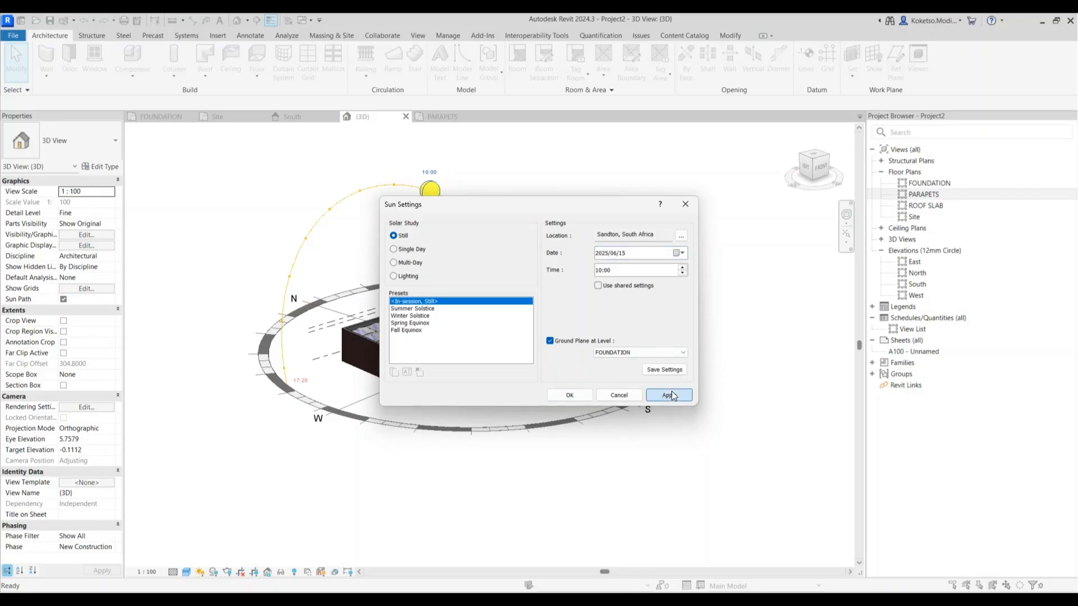
{"action": "left_click", "coordinate": [578, 394]}
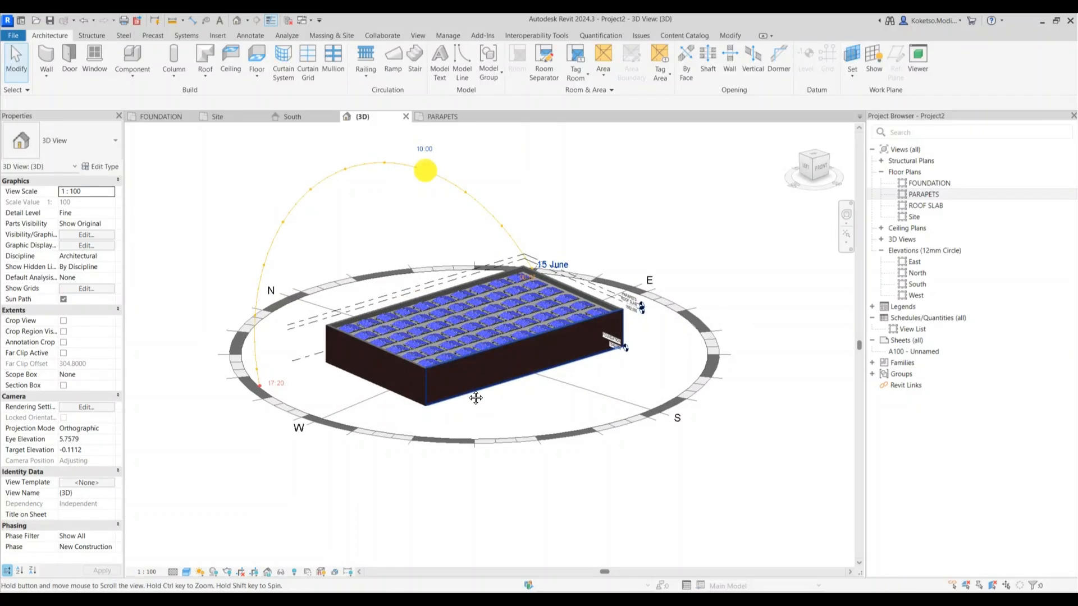
Start a solar study in the 3D view and accept cast shadows for it.
{"action": "scroll", "coordinate": [476, 400], "scroll_direction": "up", "scroll_amount": 1}
{"action": "middle_click_drag", "start_coordinate": [479, 438], "coordinate": [477, 484]}
{"action": "left_click", "coordinate": [201, 572]}
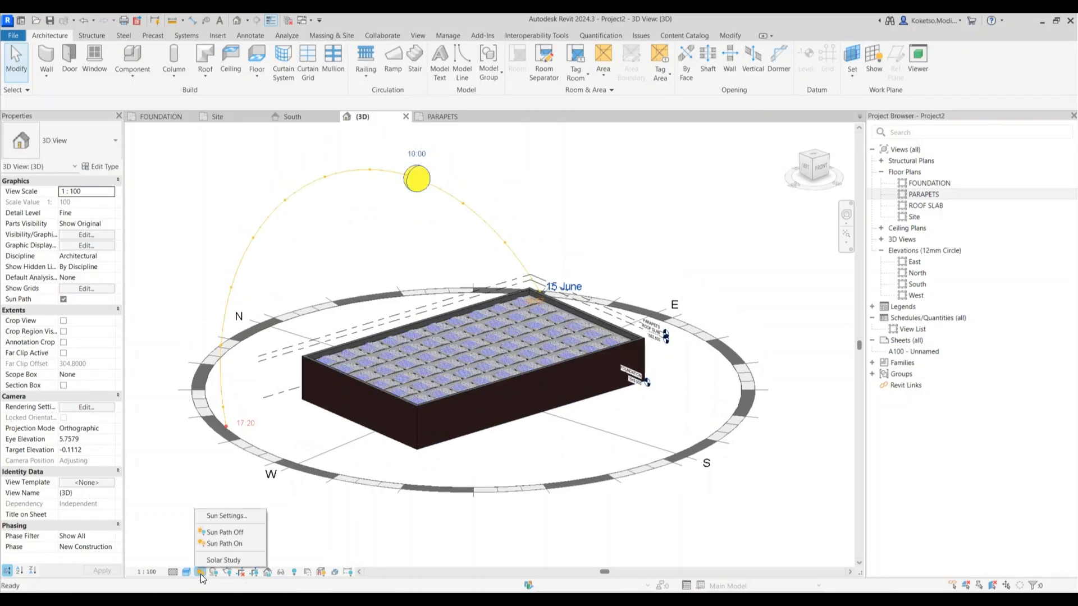
{"action": "left_click", "coordinate": [216, 560]}
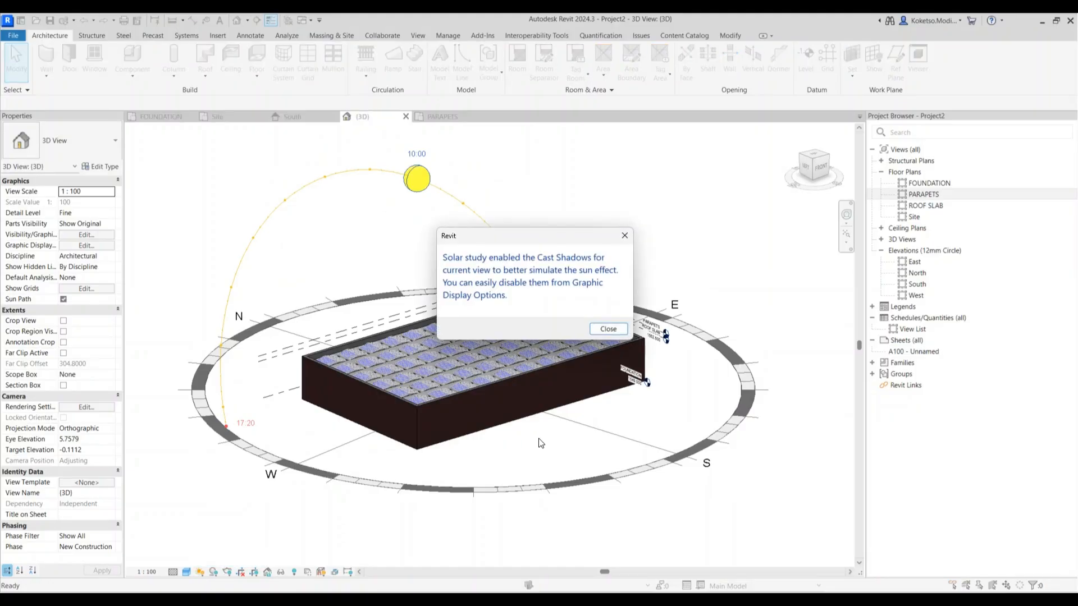
{"action": "left_click", "coordinate": [609, 327]}
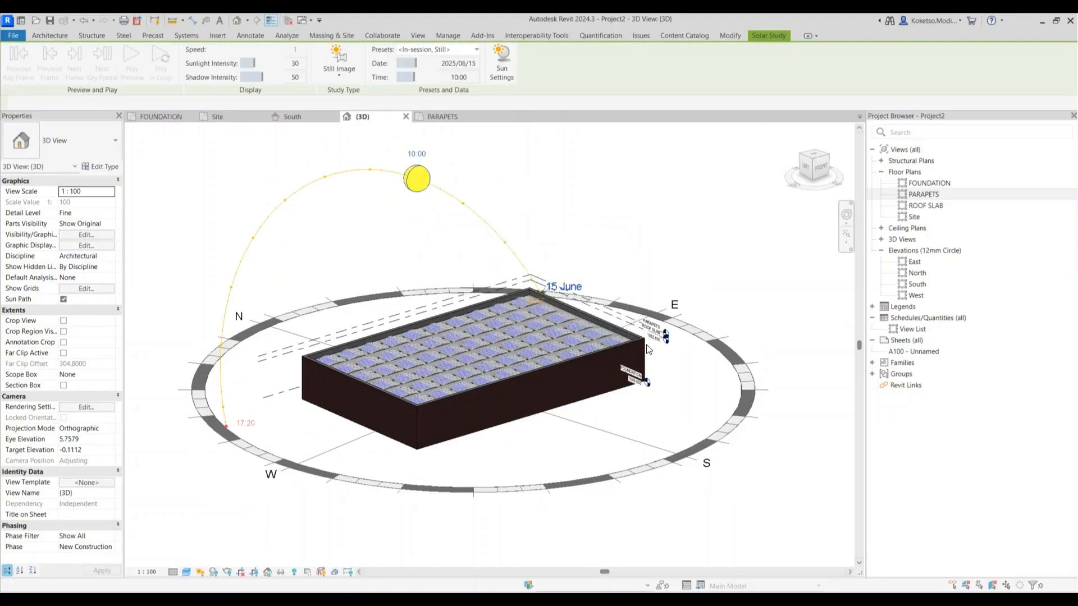
{"action": "scroll", "coordinate": [564, 178], "scroll_direction": "up", "scroll_amount": 1}
{"action": "scroll", "coordinate": [593, 180], "scroll_direction": "down", "scroll_amount": 1}
{"action": "middle_click_drag", "start_coordinate": [561, 174], "coordinate": [589, 194]}
{"action": "left_click", "coordinate": [497, 67]}
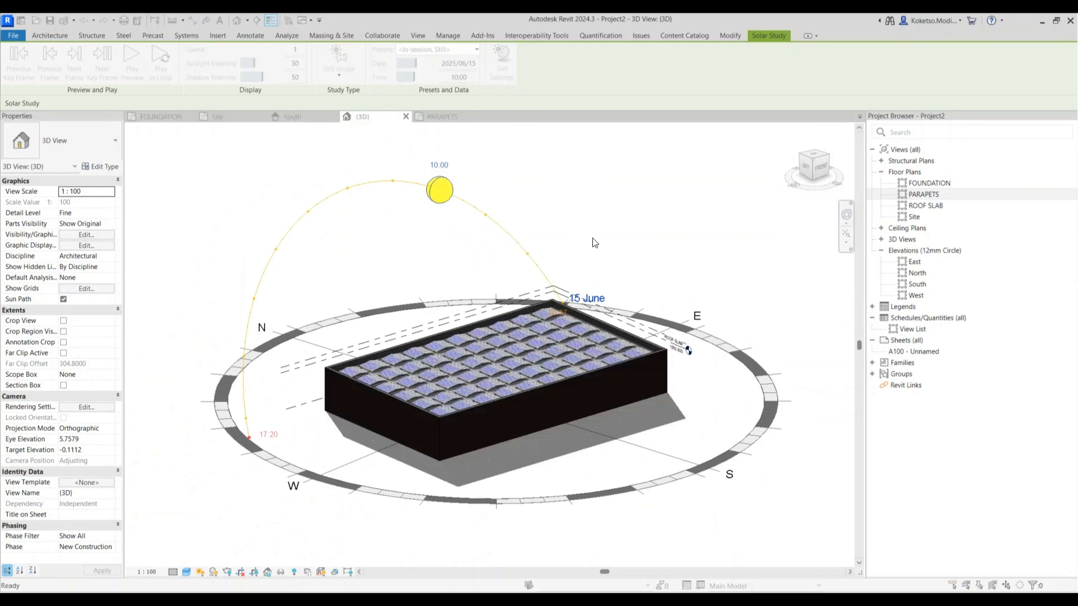
{"action": "left_click", "coordinate": [684, 204]}
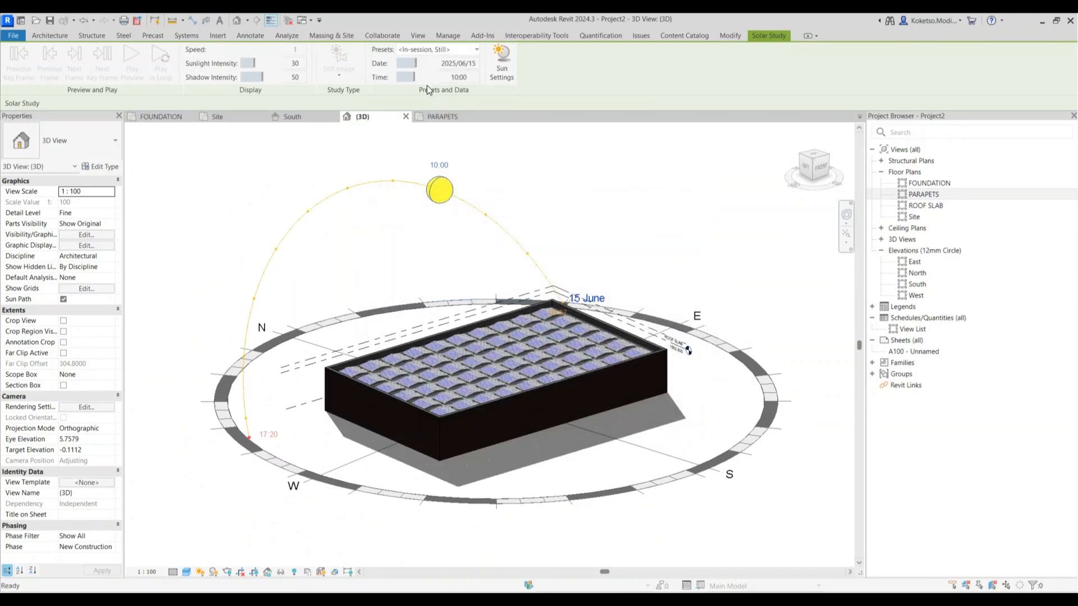
{"action": "left_click", "coordinate": [436, 49]}
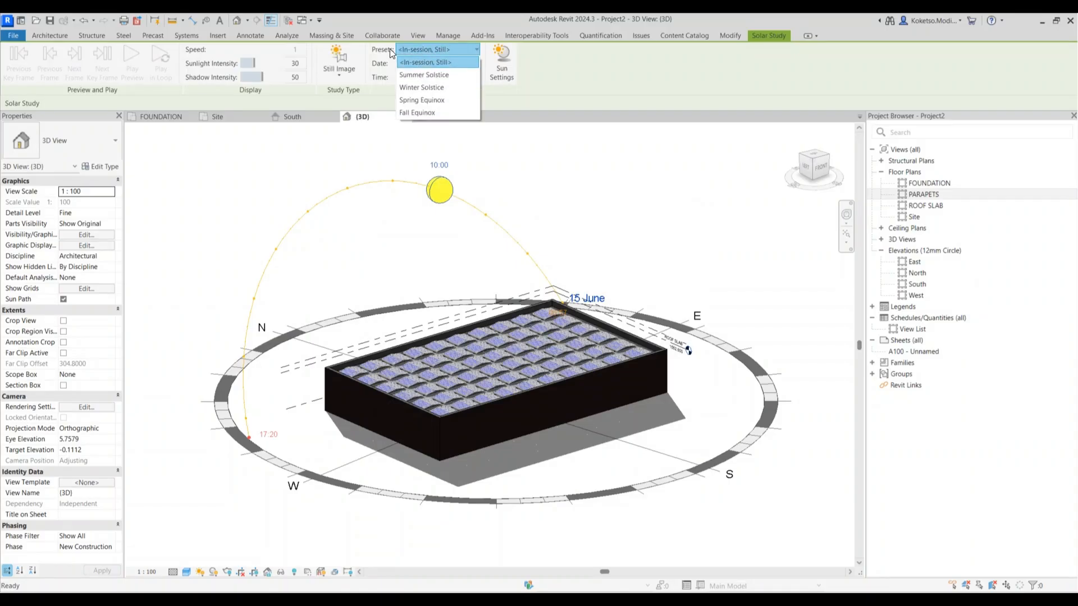
{"action": "left_click", "coordinate": [450, 47]}
{"action": "left_click", "coordinate": [428, 49]}
{"action": "left_click", "coordinate": [432, 49]}
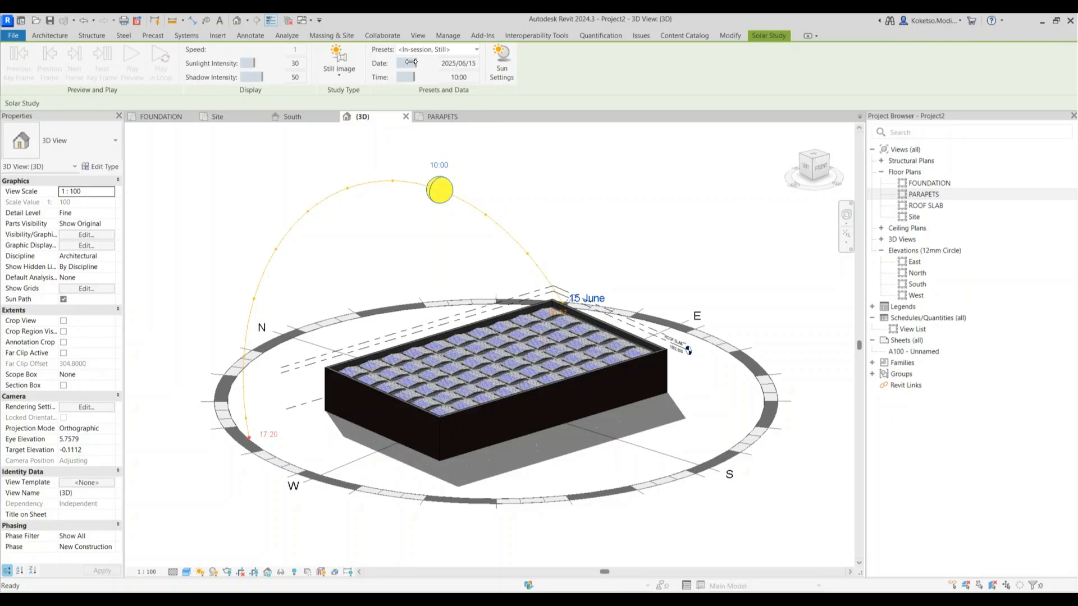
Switch the 3D view's solar study to Single Day, running from sunrise to sunset with a 30-minute time interval.
{"action": "left_click", "coordinate": [331, 76]}
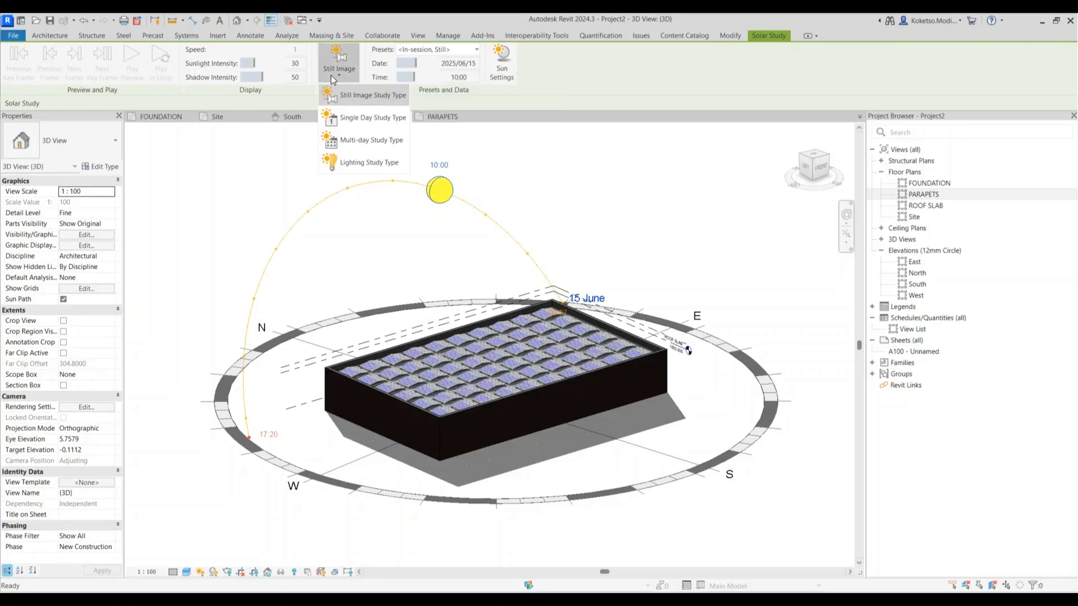
{"action": "left_click", "coordinate": [352, 118]}
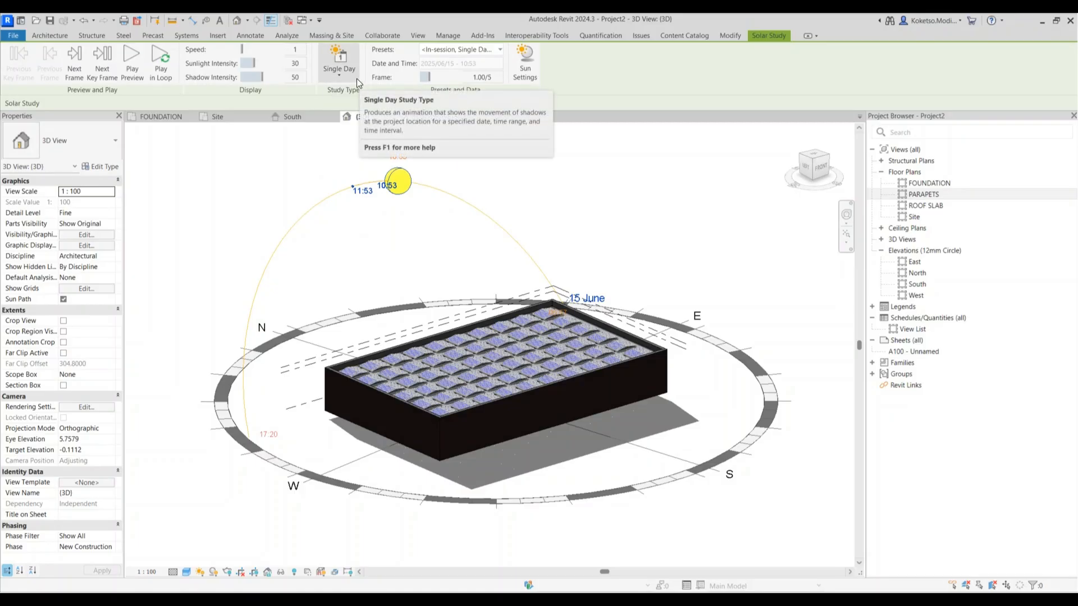
{"action": "left_click", "coordinate": [531, 67]}
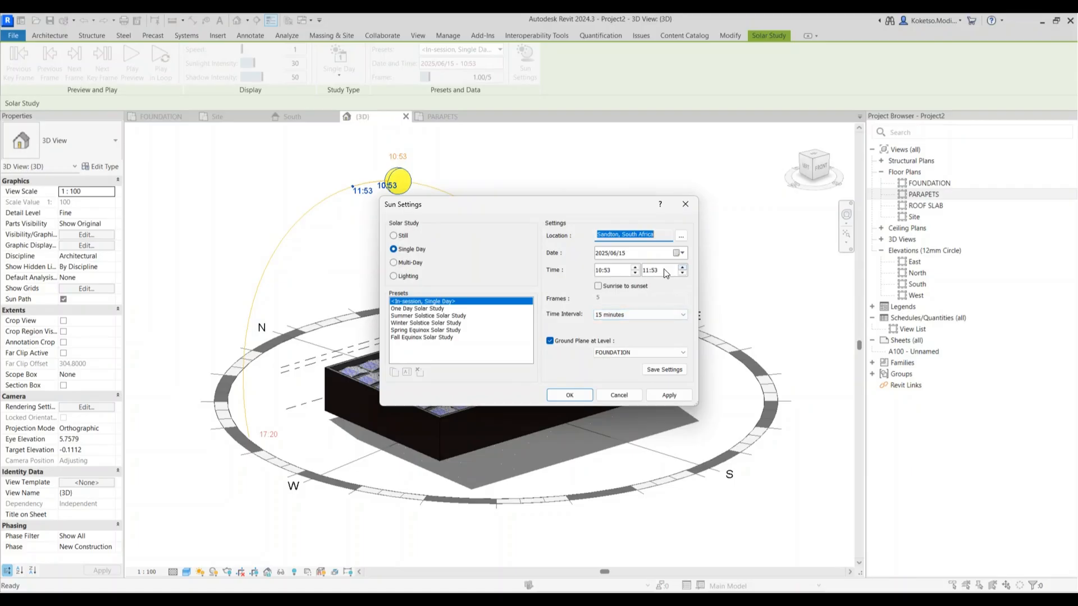
{"action": "left_click", "coordinate": [598, 286]}
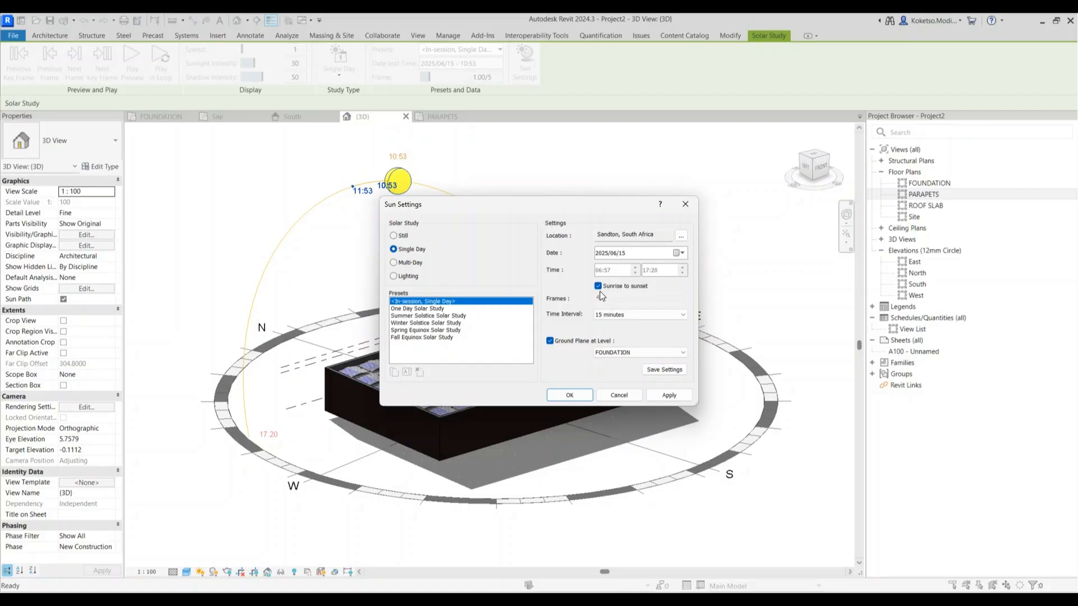
{"action": "left_click", "coordinate": [642, 313]}
{"action": "left_click", "coordinate": [668, 398]}
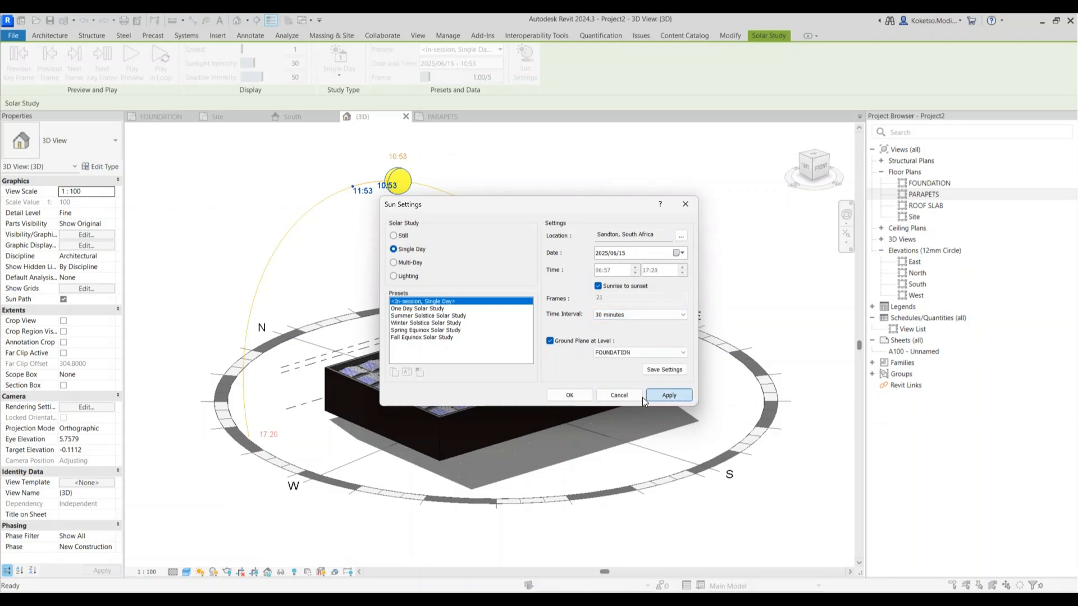
{"action": "left_click", "coordinate": [569, 395]}
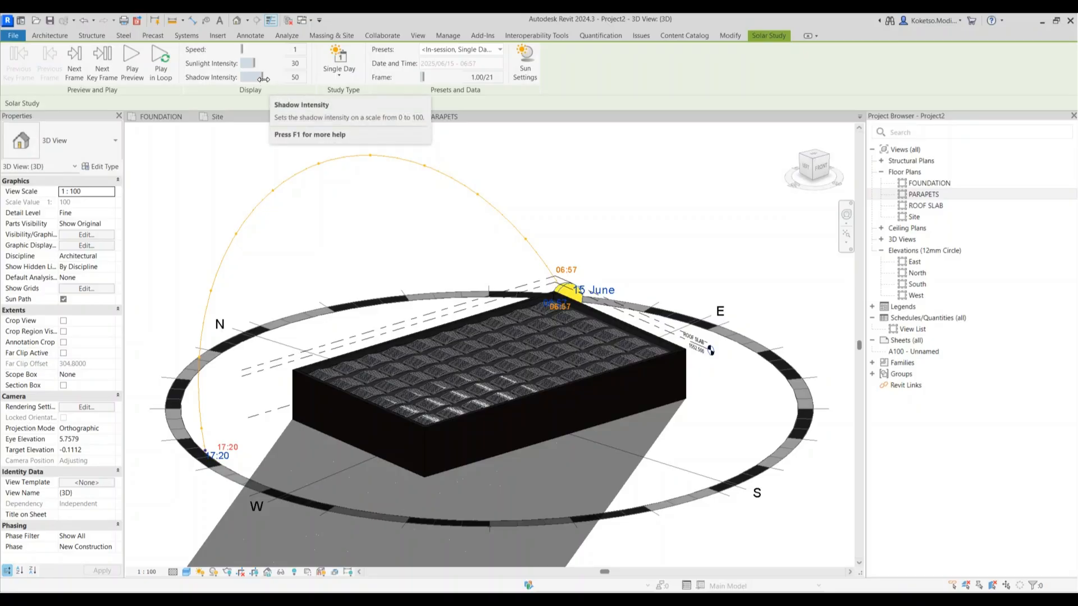
Set the shadow intensity to 35 and play the solar study preview in the 3D view.
{"action": "left_click_drag", "start_coordinate": [261, 78], "coordinate": [253, 78]}
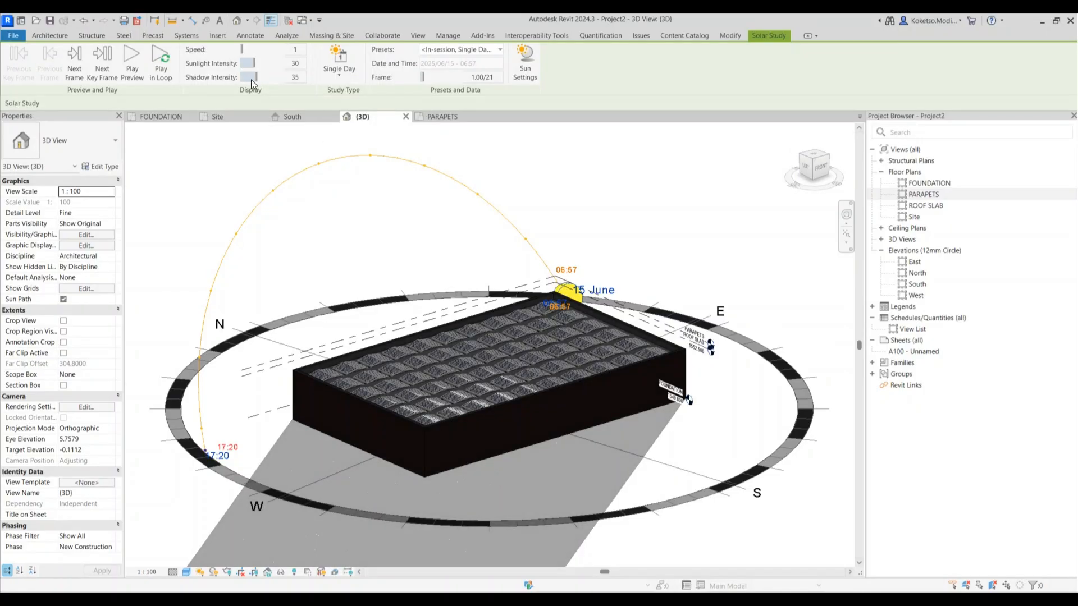
{"action": "middle_click_drag", "start_coordinate": [291, 197], "coordinate": [296, 190]}
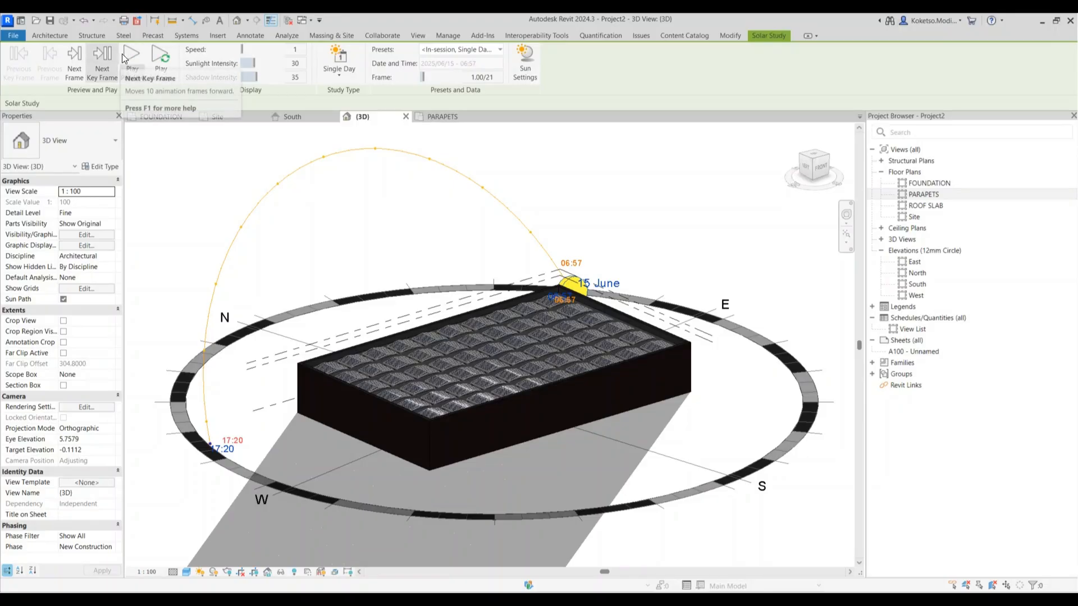
{"action": "left_click", "coordinate": [125, 68]}
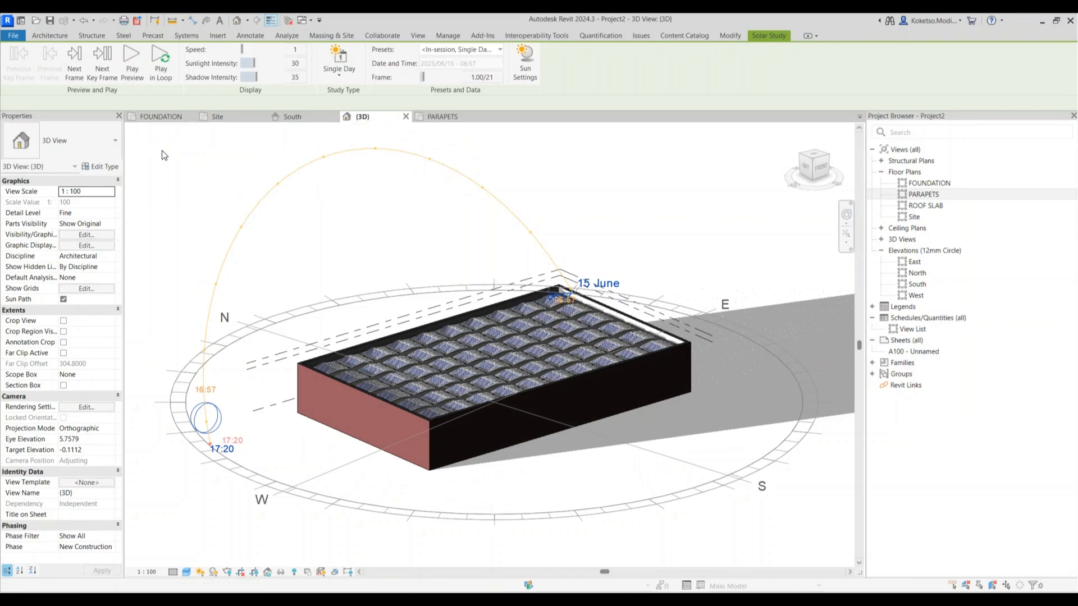
Play the solar study preview again with the building viewed from its opposite side.
{"action": "middle_click_drag", "start_coordinate": [179, 166], "coordinate": [680, 355], "text": "shift"}
{"action": "scroll", "coordinate": [552, 320], "scroll_direction": "up", "scroll_amount": 2}
{"action": "scroll", "coordinate": [535, 319], "scroll_direction": "down", "scroll_amount": 1}
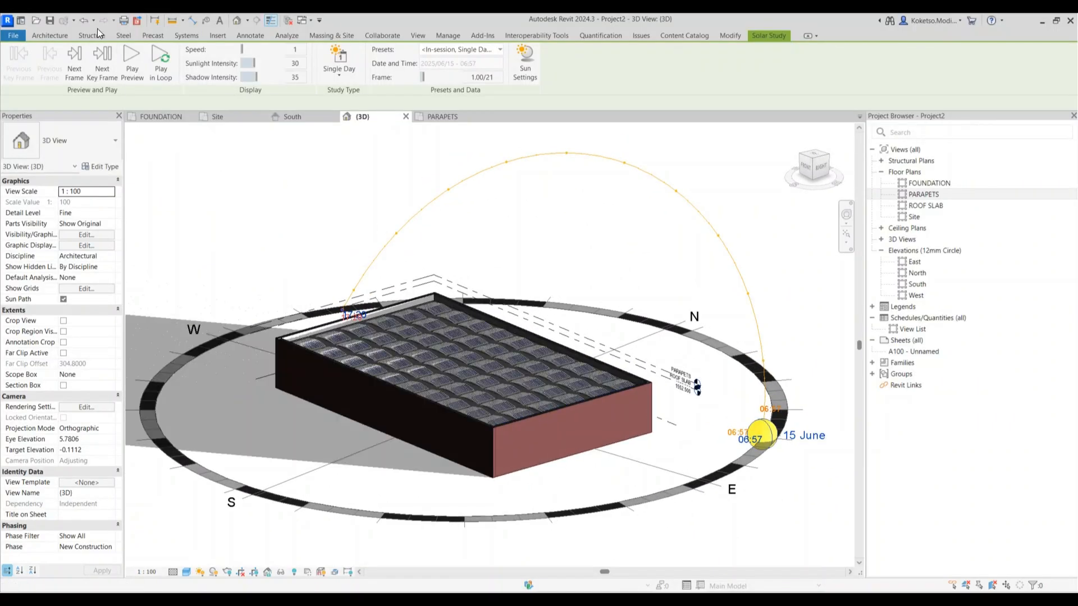
{"action": "left_click", "coordinate": [137, 63]}
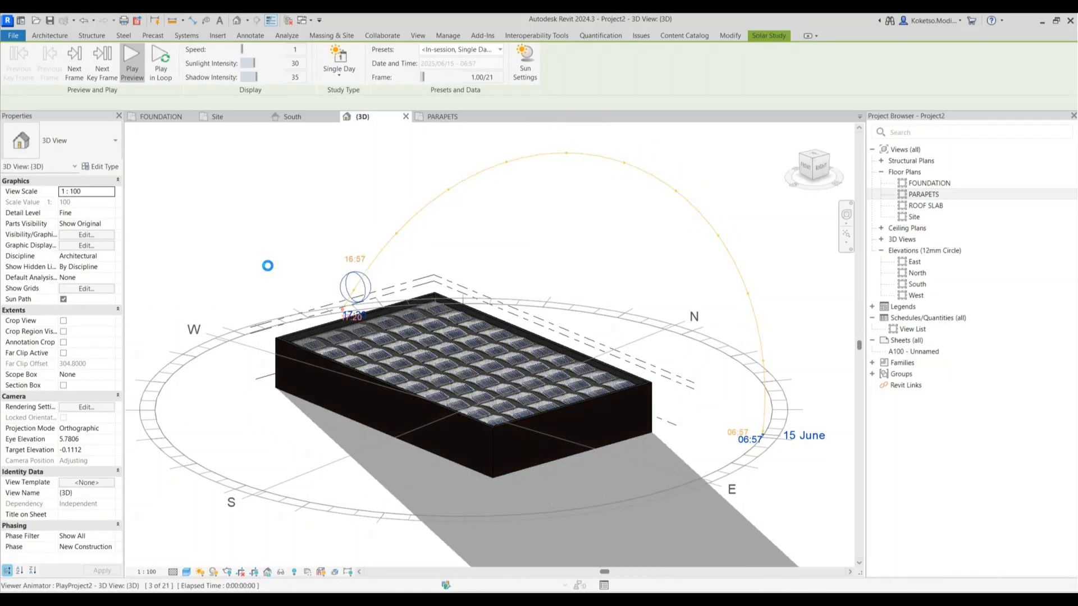
Open the ROOF SLAB floor plan and turn on its sun path.
{"action": "double_click", "coordinate": [926, 205]}
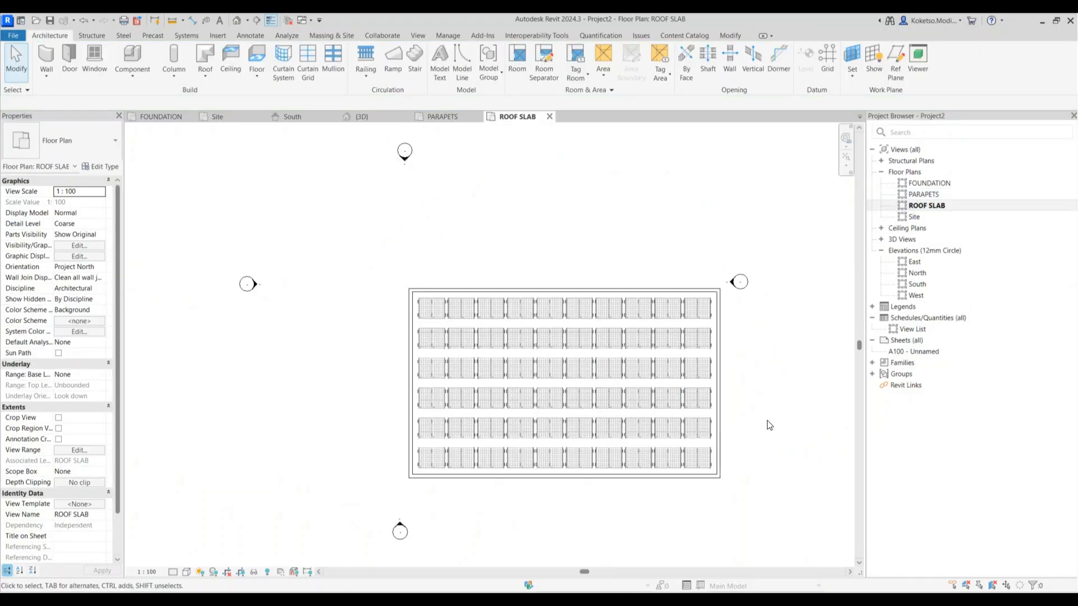
{"action": "scroll", "coordinate": [767, 423], "scroll_direction": "down", "scroll_amount": 3}
{"action": "left_click", "coordinate": [213, 572]}
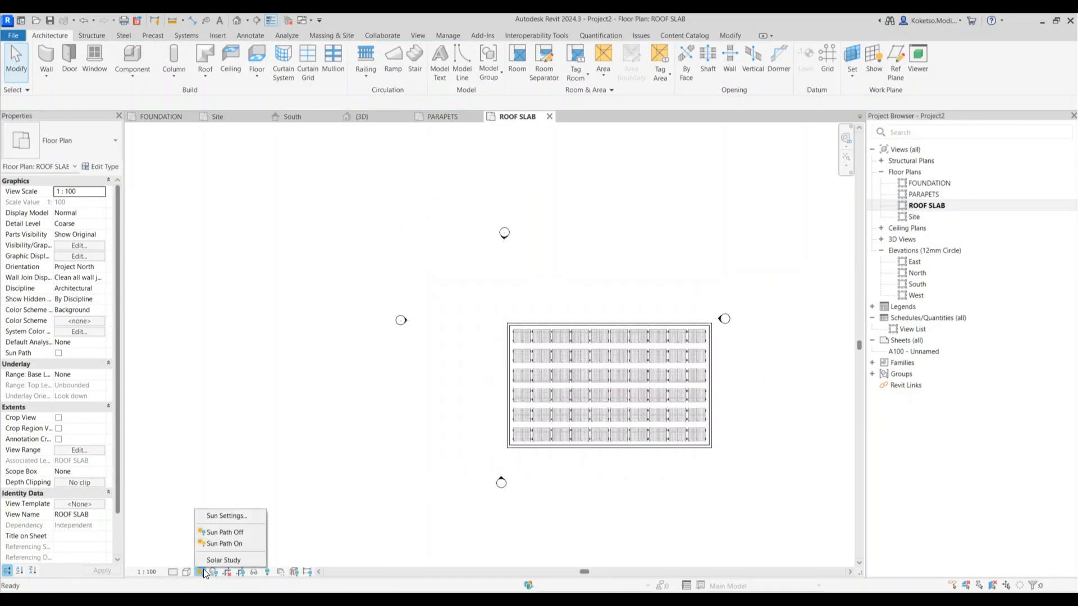
{"action": "left_click", "coordinate": [216, 546]}
{"action": "left_click", "coordinate": [506, 286]}
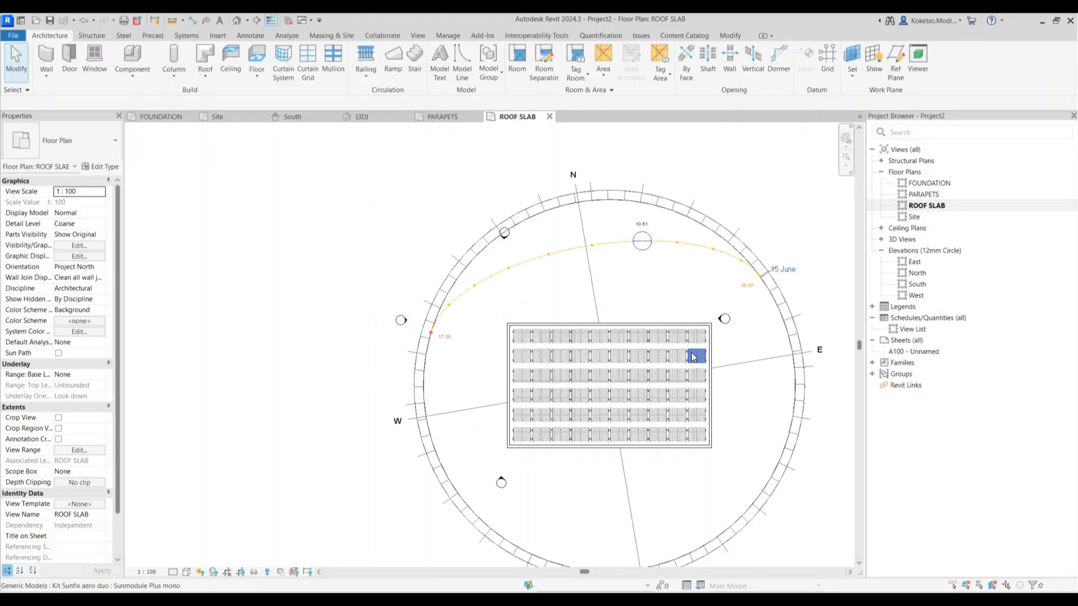
Change the ROOF SLAB plan's visual style to Shaded.
{"action": "left_click", "coordinate": [186, 572]}
{"action": "left_click", "coordinate": [194, 560]}
{"action": "left_click", "coordinate": [187, 572]}
{"action": "left_click", "coordinate": [235, 533]}
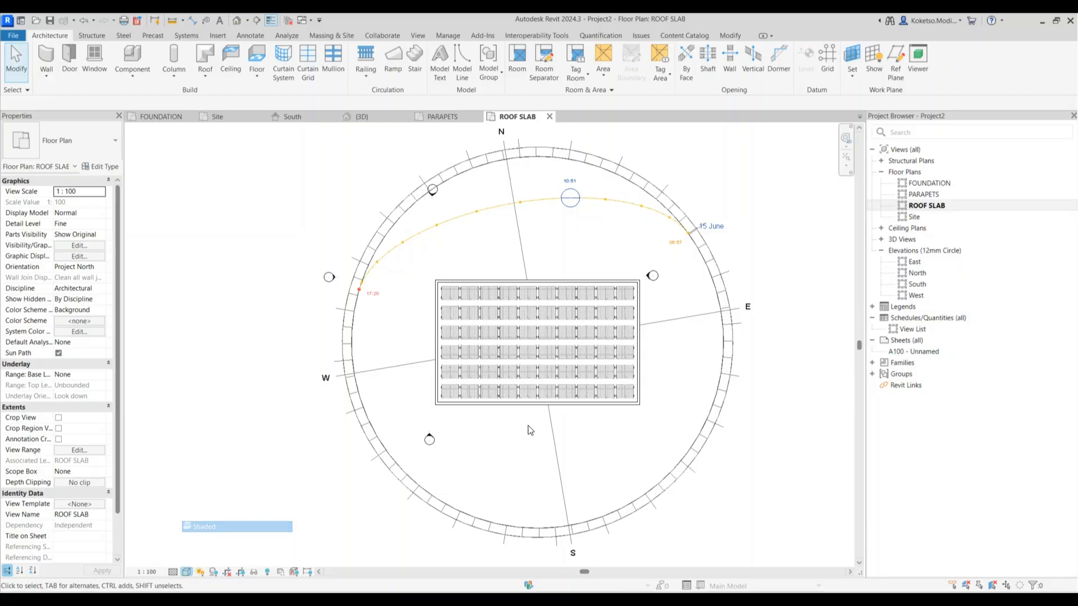
{"action": "middle_click_drag", "start_coordinate": [664, 391], "coordinate": [611, 396]}
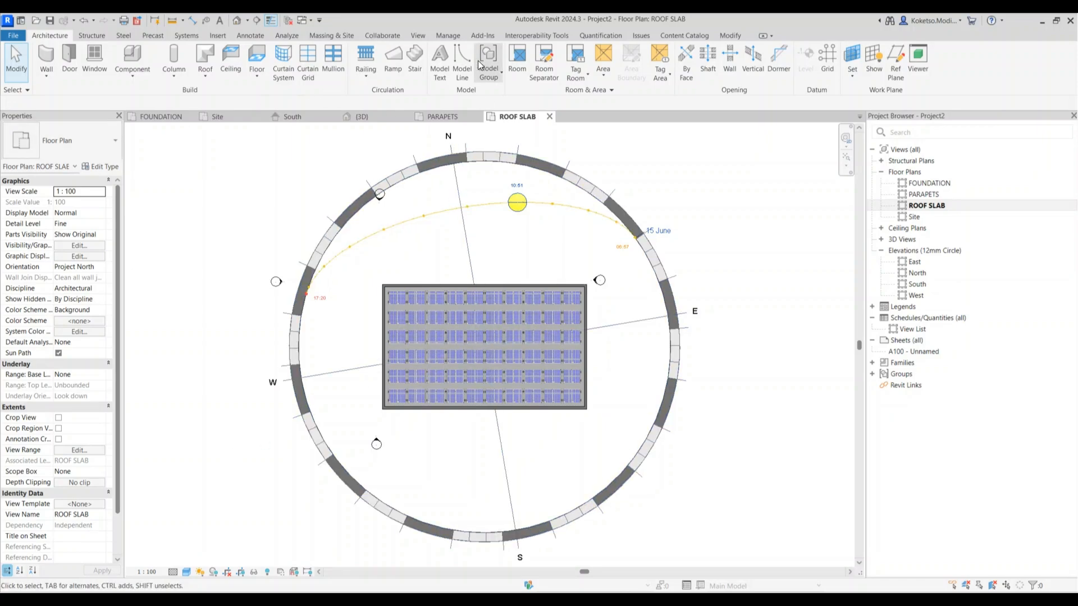
Start a solar study in the ROOF SLAB plan and accept cast shadows for it.
{"action": "left_click", "coordinate": [200, 573]}
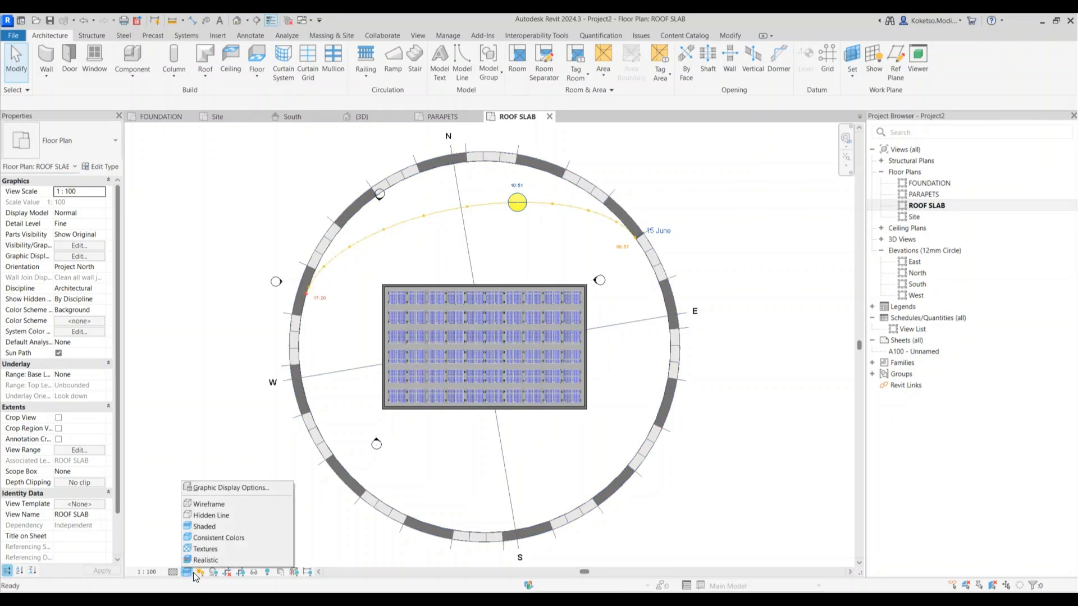
{"action": "left_click", "coordinate": [224, 560]}
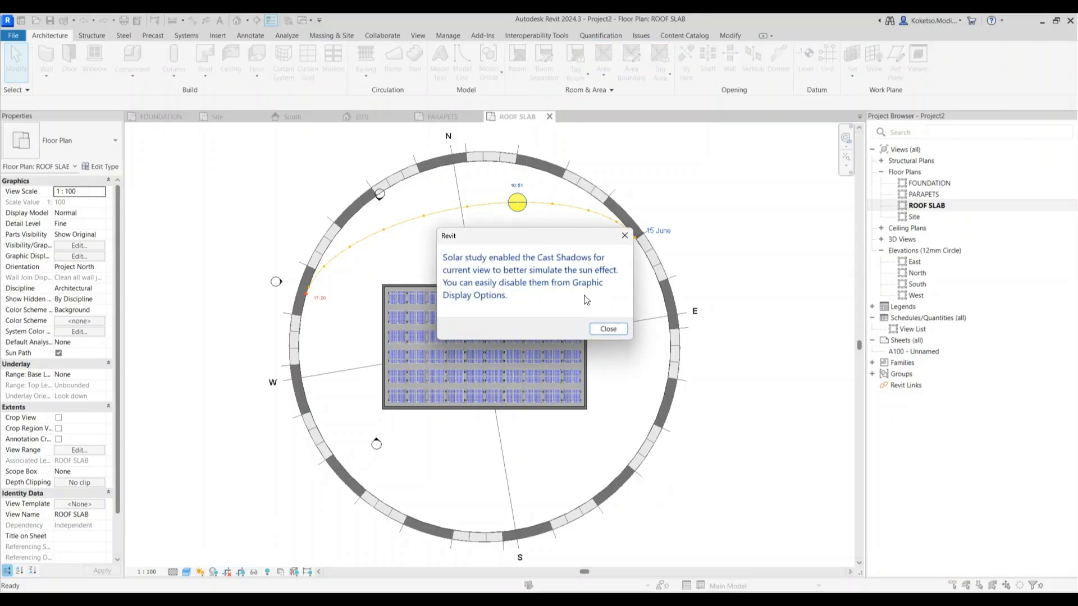
{"action": "left_click", "coordinate": [608, 329]}
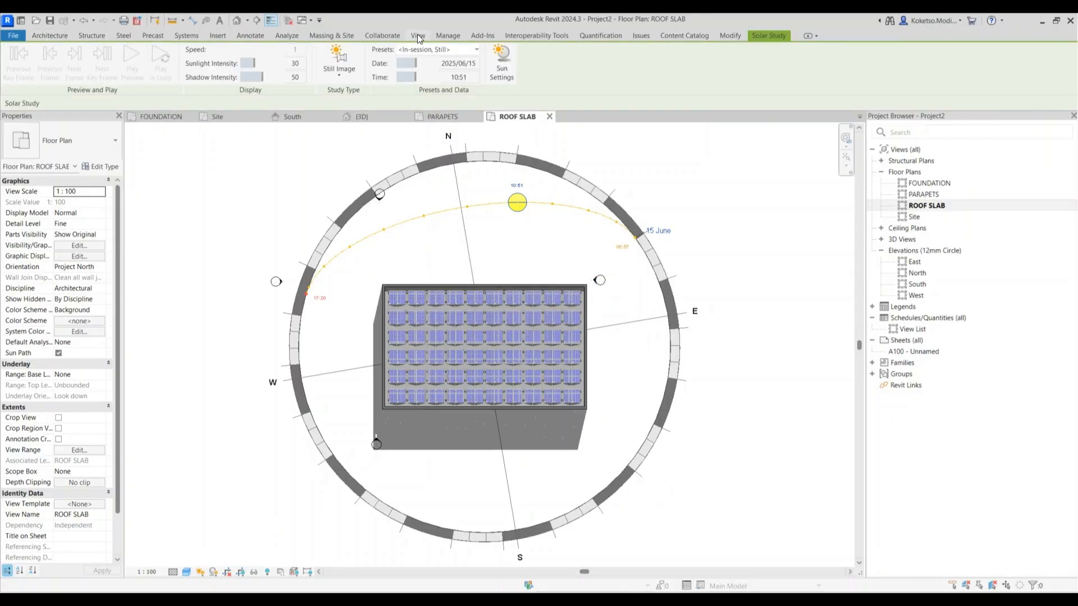
Switch the ROOF SLAB plan's solar study to Single Day and play its preview.
{"action": "left_click", "coordinate": [338, 67]}
{"action": "left_click", "coordinate": [353, 103]}
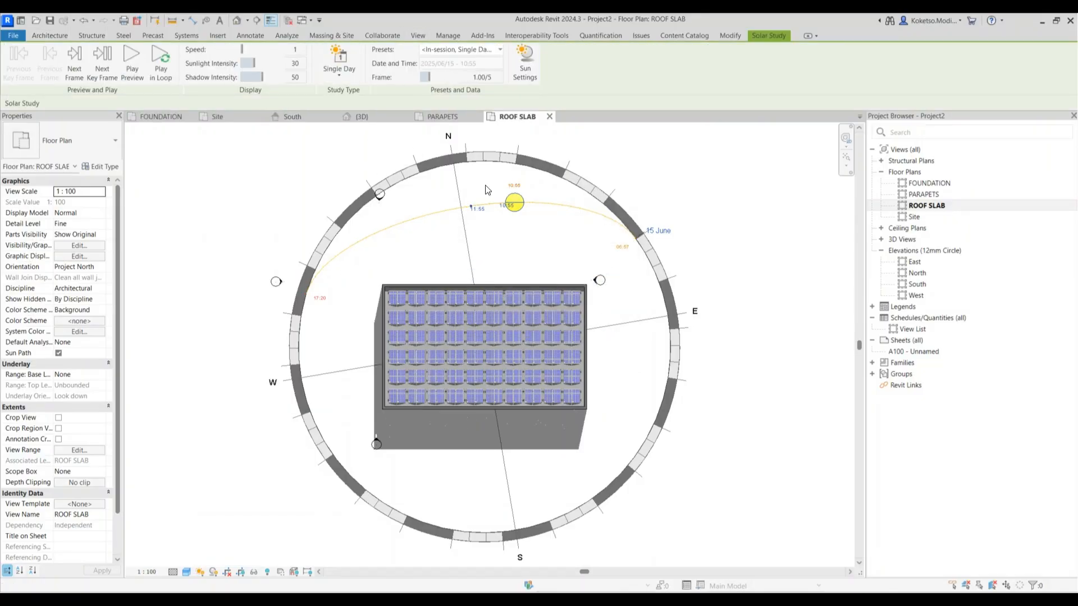
{"action": "left_click", "coordinate": [132, 63]}
Run the plan's single-day study from sunrise to sunset with a 45-minute time interval and play the preview.
{"action": "left_click", "coordinate": [525, 63]}
{"action": "left_click", "coordinate": [598, 286]}
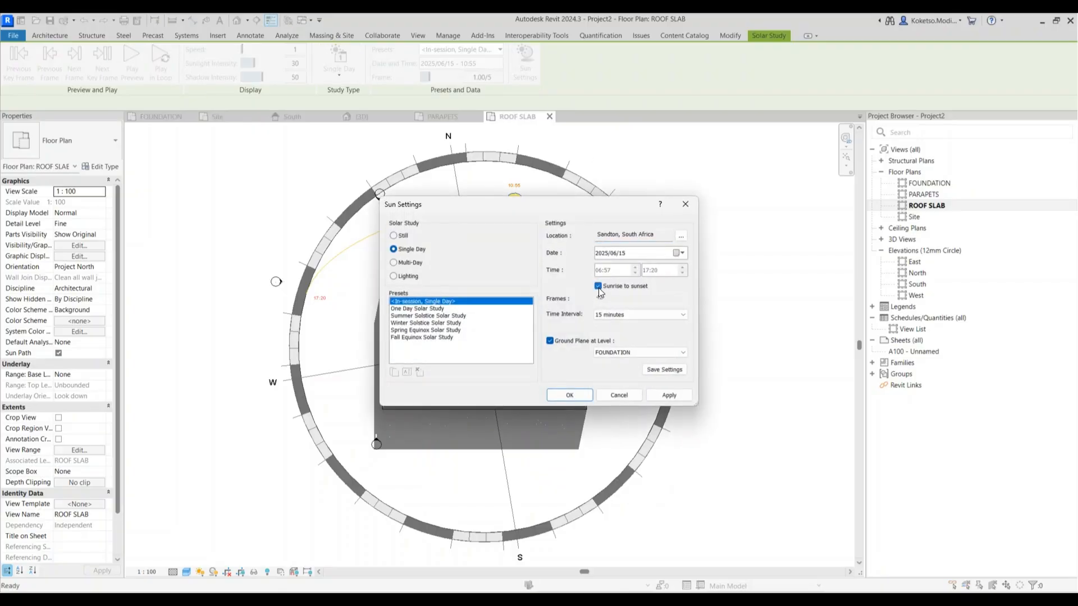
{"action": "left_click", "coordinate": [622, 314]}
{"action": "left_click", "coordinate": [611, 359]}
{"action": "left_click", "coordinate": [623, 315]}
{"action": "left_click", "coordinate": [613, 361]}
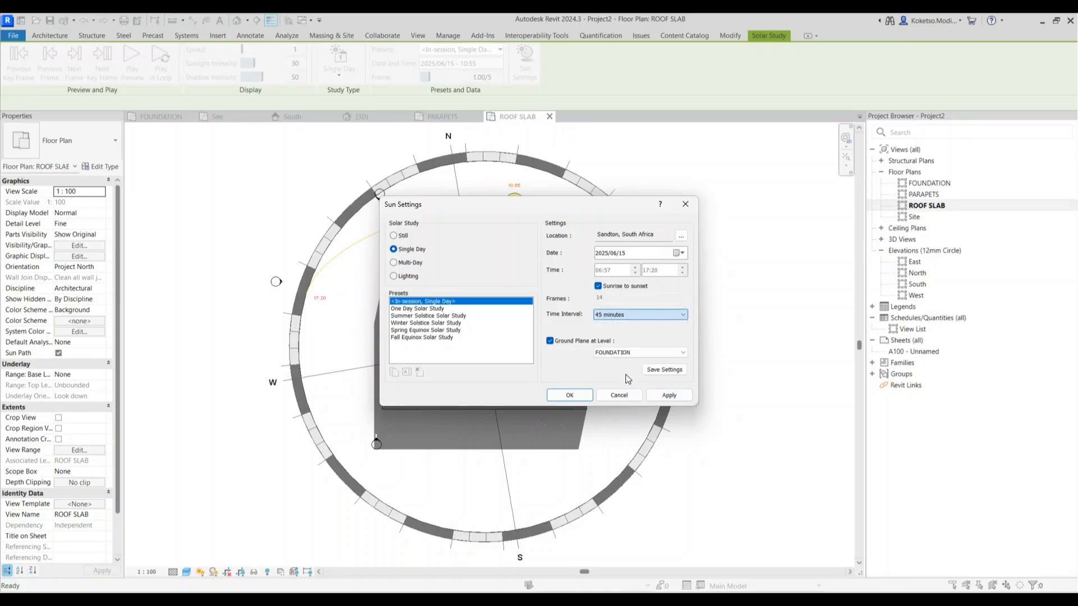
{"action": "left_click", "coordinate": [668, 395]}
{"action": "left_click", "coordinate": [585, 399]}
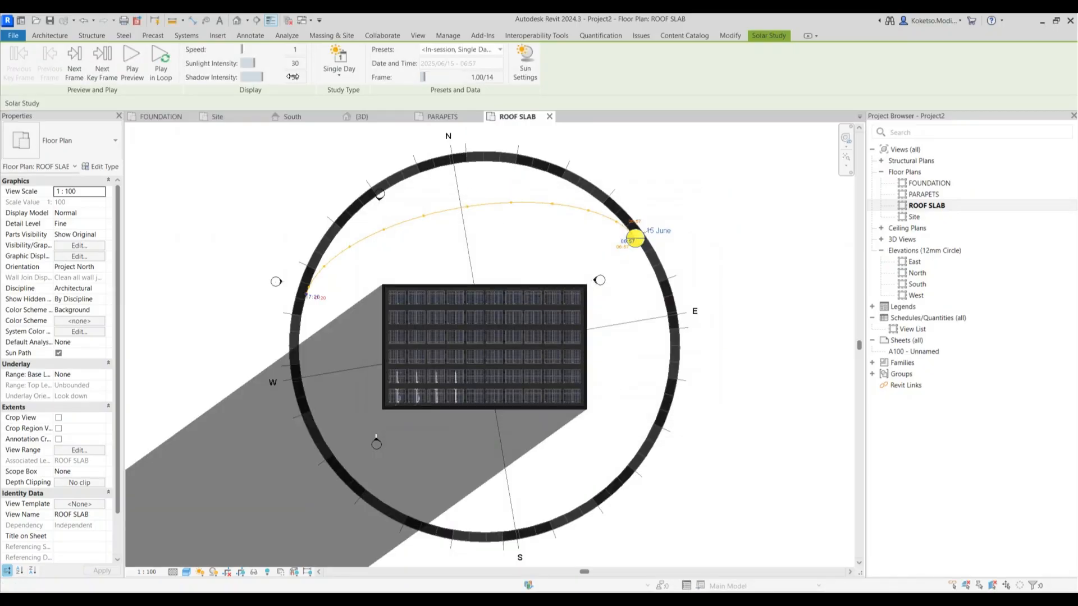
{"action": "left_click", "coordinate": [130, 57]}
Set the plan's single-day study time interval to 15 minutes and play the preview.
{"action": "left_click", "coordinate": [525, 57]}
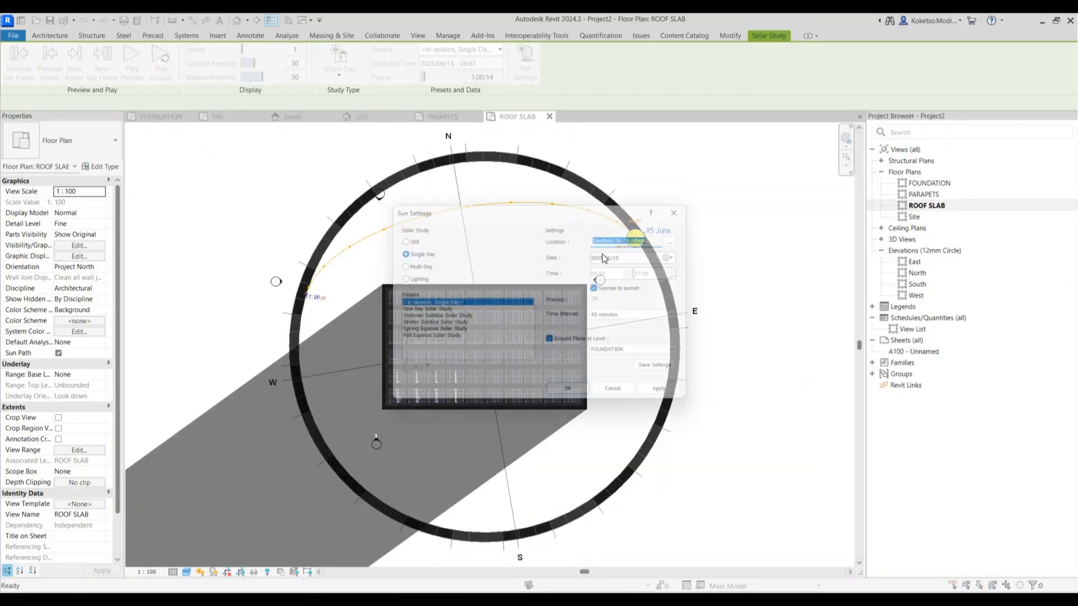
{"action": "left_click", "coordinate": [623, 314]}
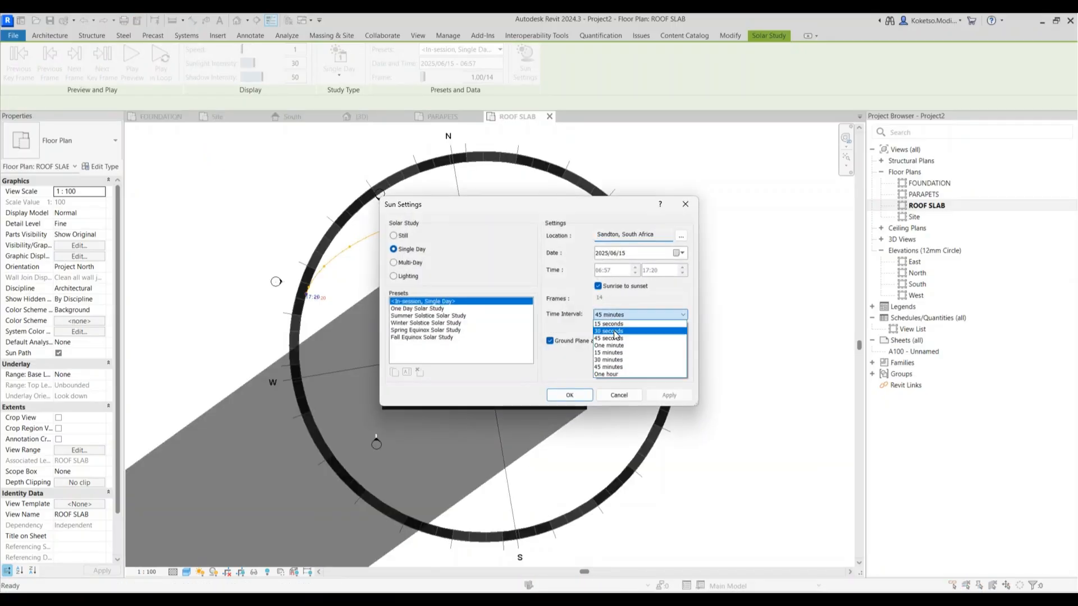
{"action": "left_click", "coordinate": [610, 360]}
{"action": "left_click", "coordinate": [569, 394]}
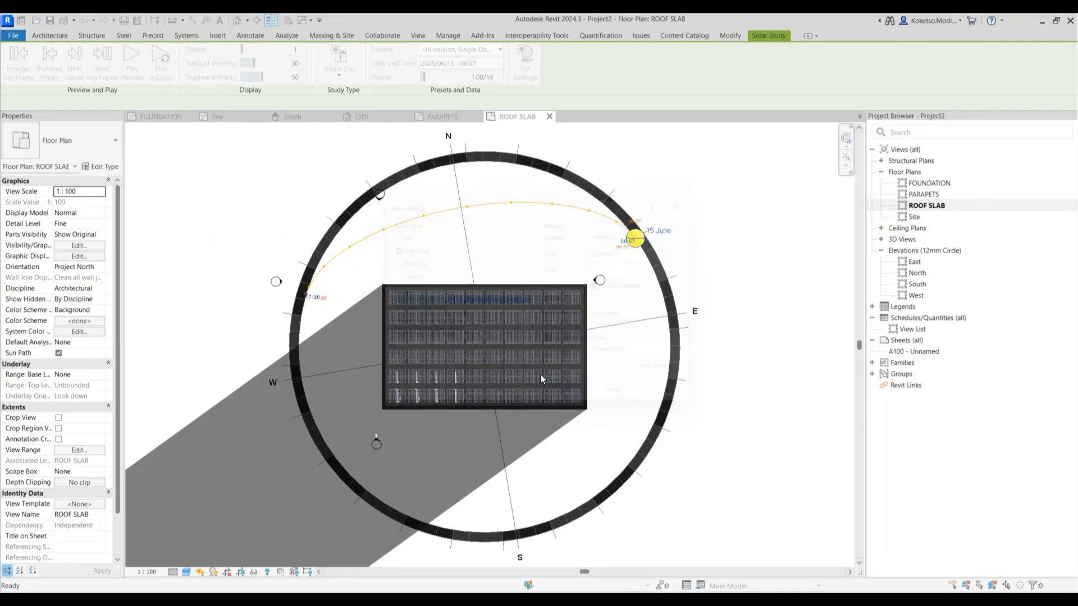
{"action": "left_click", "coordinate": [132, 62]}
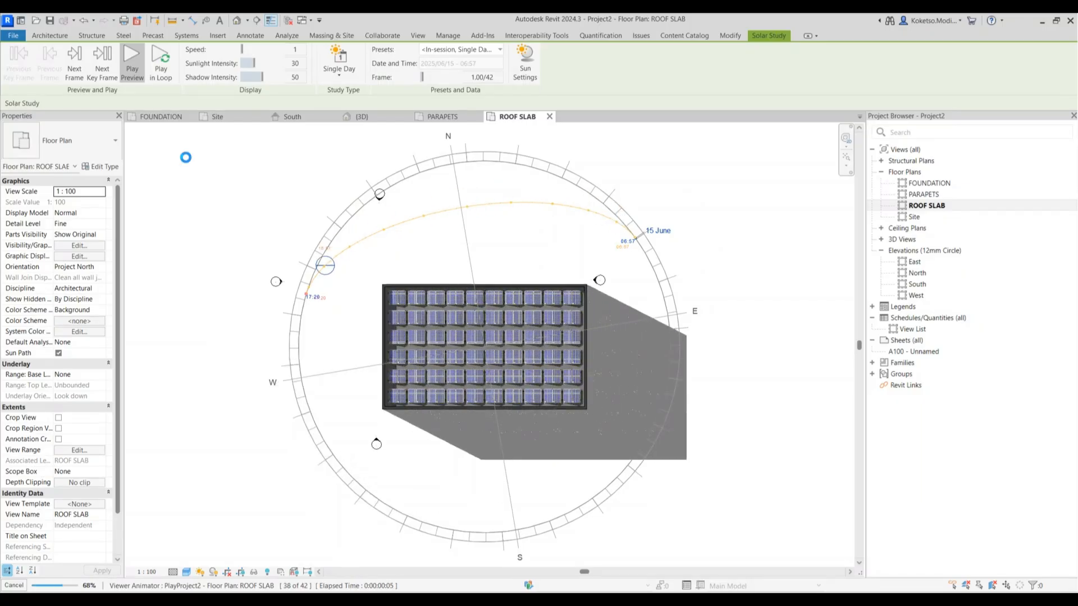
{"action": "left_click", "coordinate": [132, 62]}
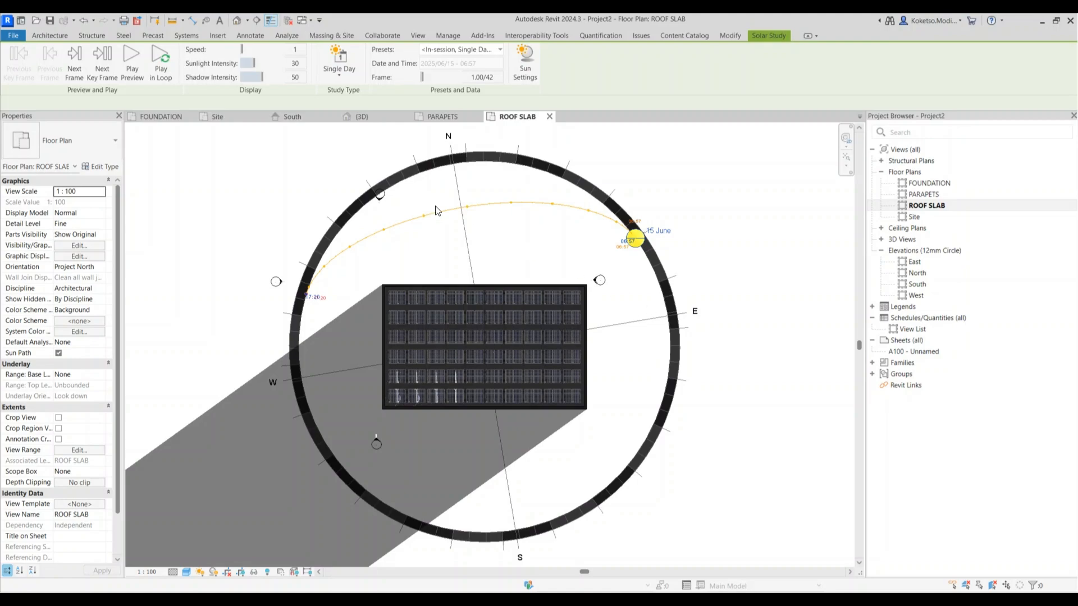
Return to the 3D view and inspect the shadows on the building and roof solar panels.
{"action": "left_click", "coordinate": [361, 116]}
{"action": "middle_click_drag", "start_coordinate": [584, 404], "coordinate": [664, 503], "text": "shift"}
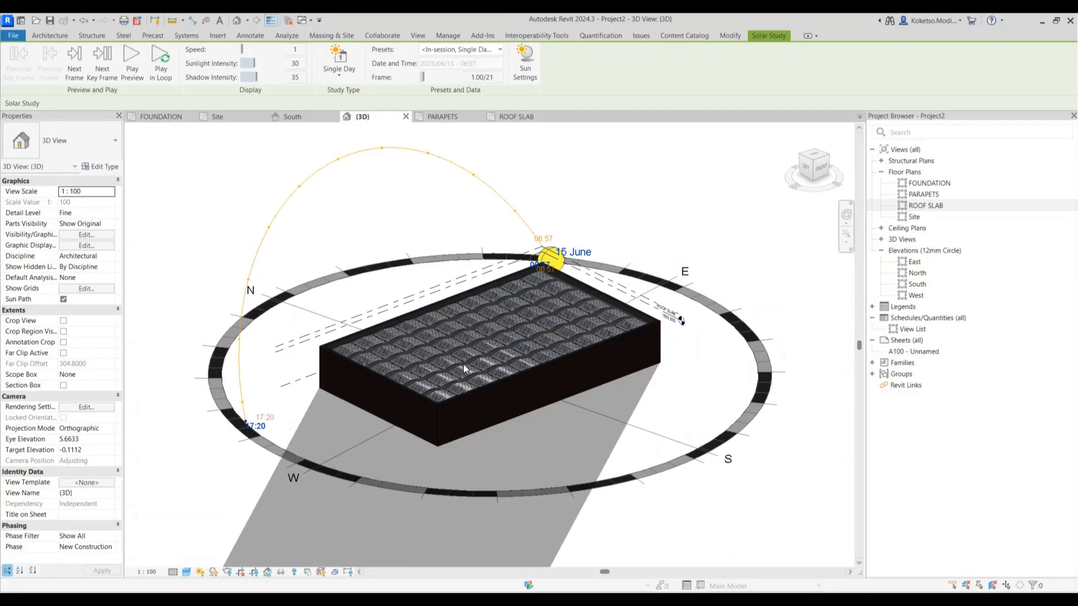
{"action": "scroll", "coordinate": [467, 406], "scroll_direction": "up", "scroll_amount": 2}
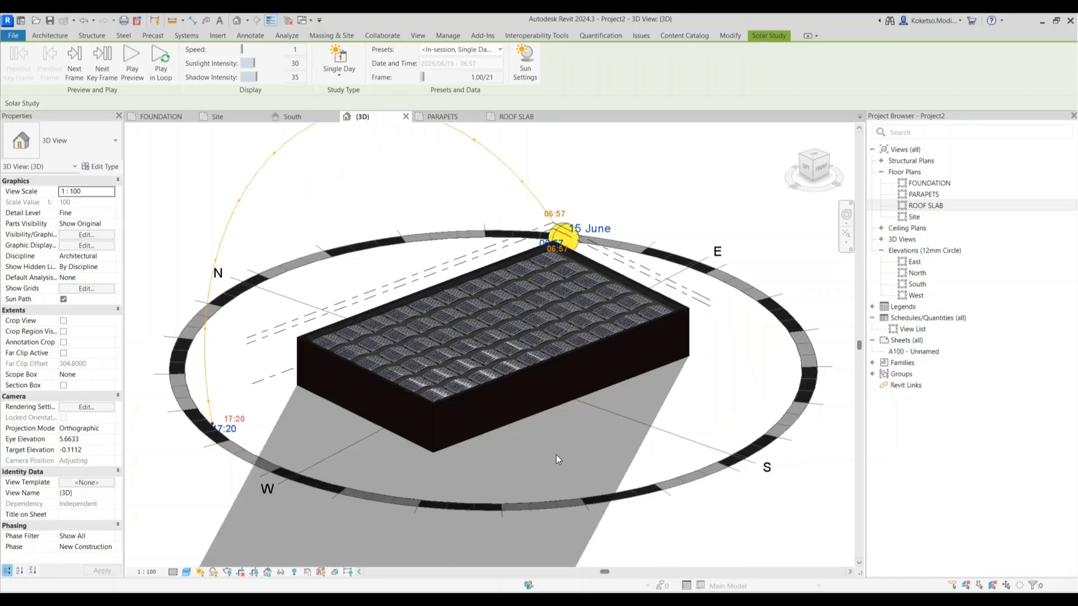
{"action": "middle_click_drag", "start_coordinate": [557, 459], "coordinate": [628, 366], "text": "shift"}
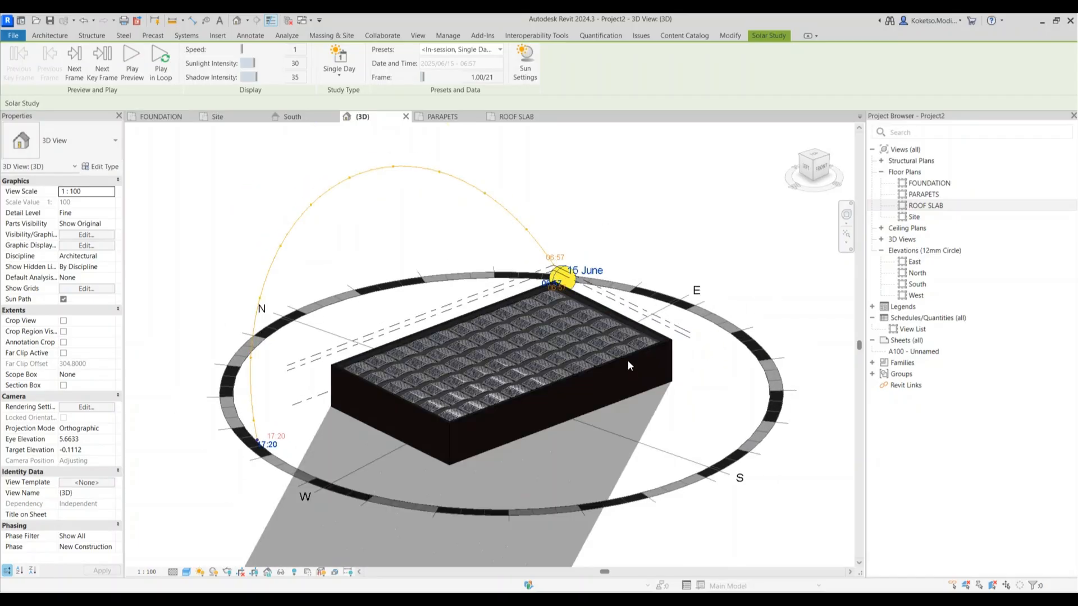
Examine the rows of roof solar panels up close, then the whole building with its sun path at the 15 June sunrise position.
{"action": "scroll", "coordinate": [631, 339], "scroll_direction": "up", "scroll_amount": 6}
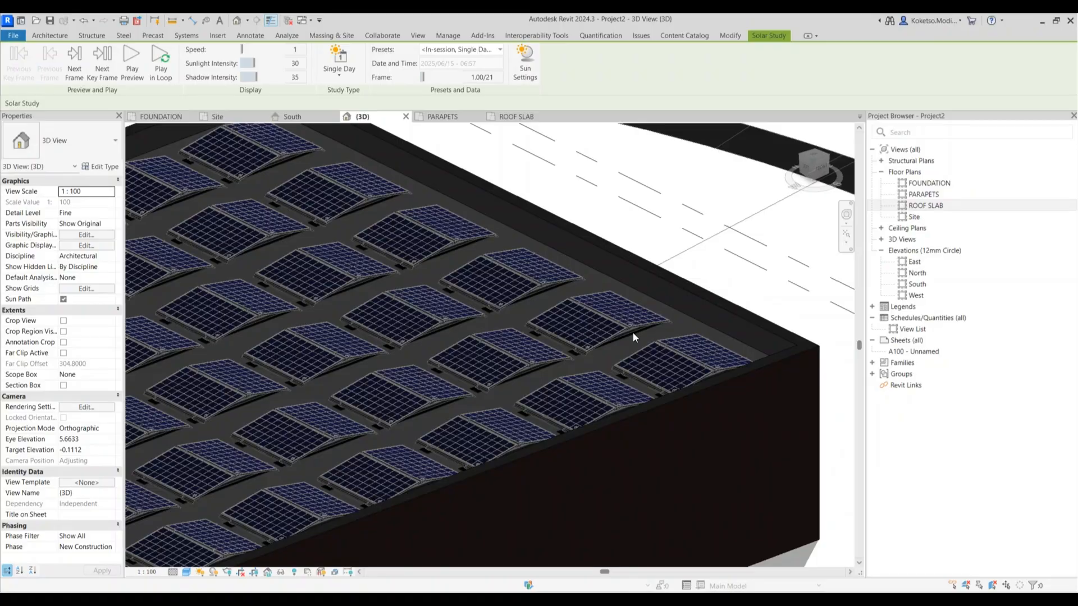
{"action": "scroll", "coordinate": [632, 332], "scroll_direction": "down", "scroll_amount": 4}
{"action": "scroll", "coordinate": [365, 240], "scroll_direction": "up", "scroll_amount": 3}
{"action": "scroll", "coordinate": [372, 276], "scroll_direction": "down", "scroll_amount": 1}
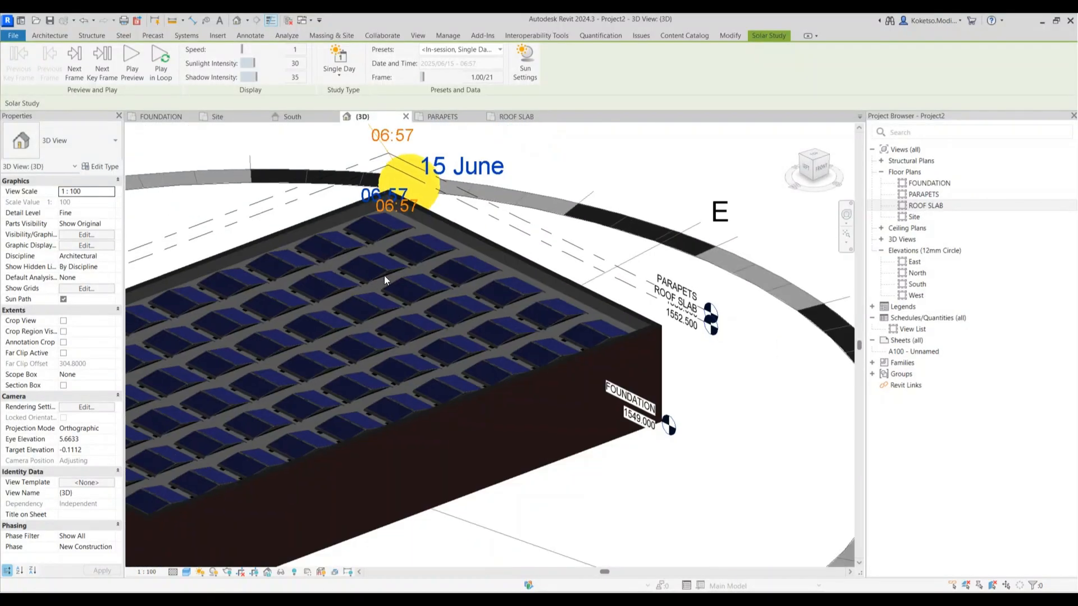
{"action": "middle_click_drag", "start_coordinate": [430, 276], "coordinate": [524, 272]}
{"action": "scroll", "coordinate": [566, 266], "scroll_direction": "down", "scroll_amount": 4}
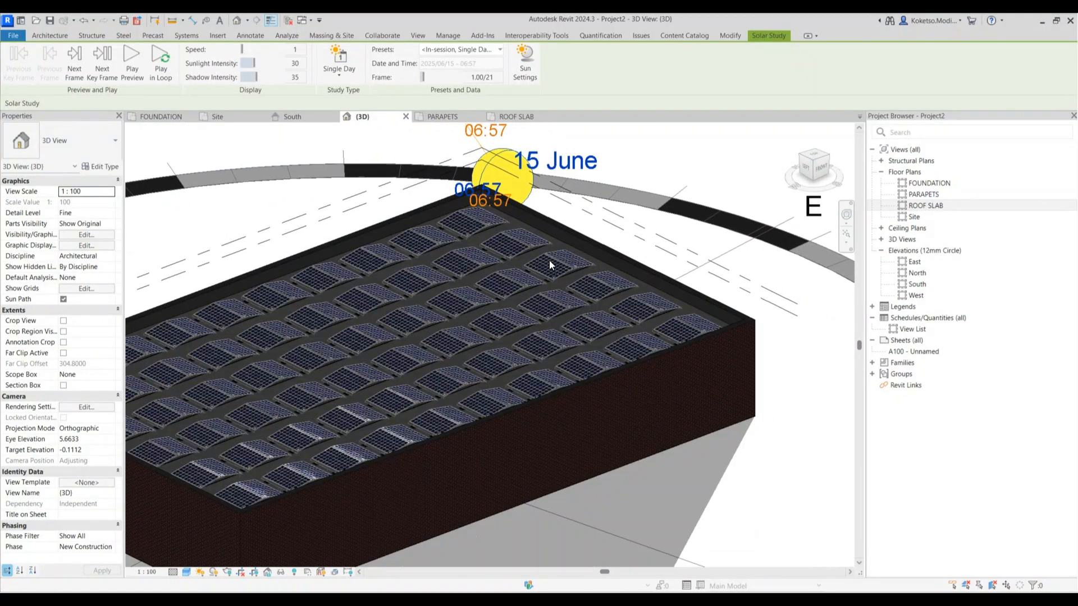
{"action": "middle_click_drag", "start_coordinate": [618, 355], "coordinate": [628, 395]}
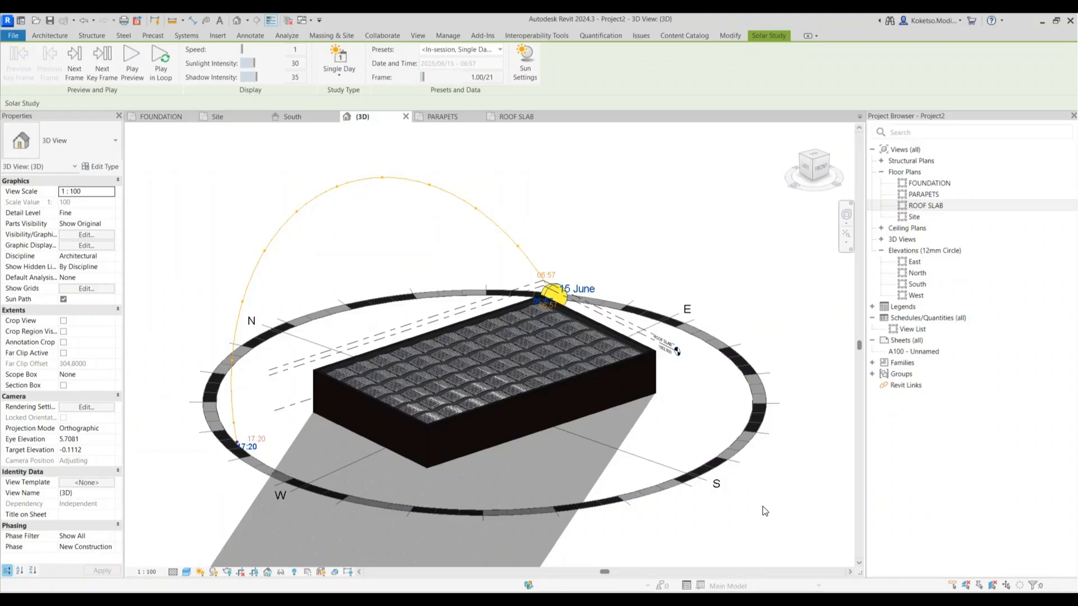
Play the single-day solar study preview in the 3D view and examine the building's shadows from the east side.
{"action": "mouse_move", "coordinate": [765, 511]}
{"action": "middle_mouse_down", "text": "shift"}
{"action": "mouse_move", "coordinate": [572, 519]}
{"action": "mouse_move", "coordinate": [748, 499]}
{"action": "middle_mouse_up", "text": "shift"}
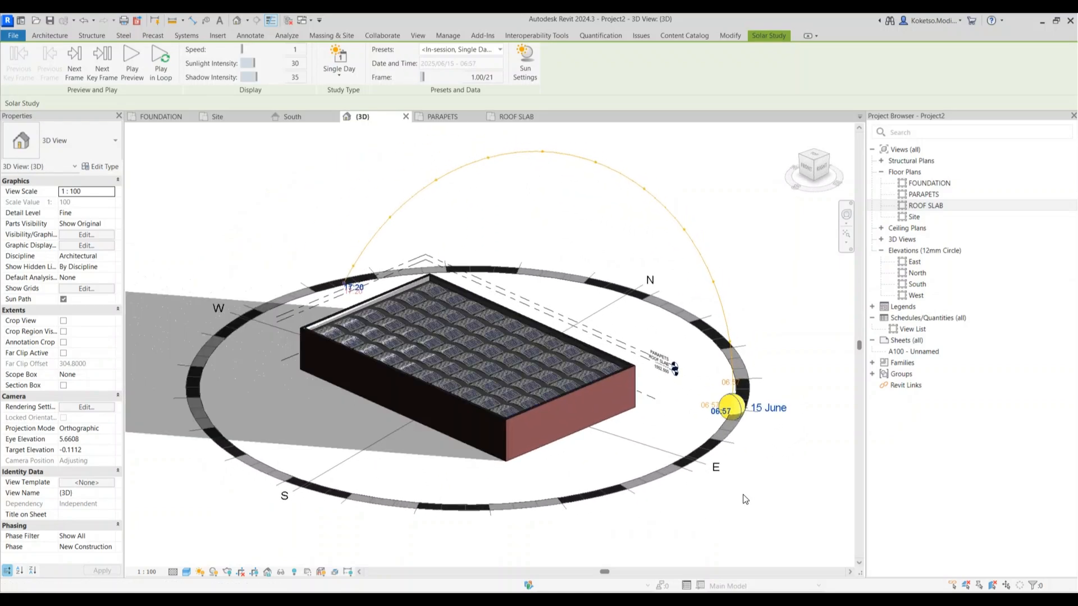
{"action": "left_click", "coordinate": [132, 59]}
{"action": "middle_click_drag", "start_coordinate": [591, 483], "coordinate": [786, 484], "text": "shift"}
{"action": "middle_click_drag", "start_coordinate": [758, 462], "coordinate": [658, 509], "text": "shift"}
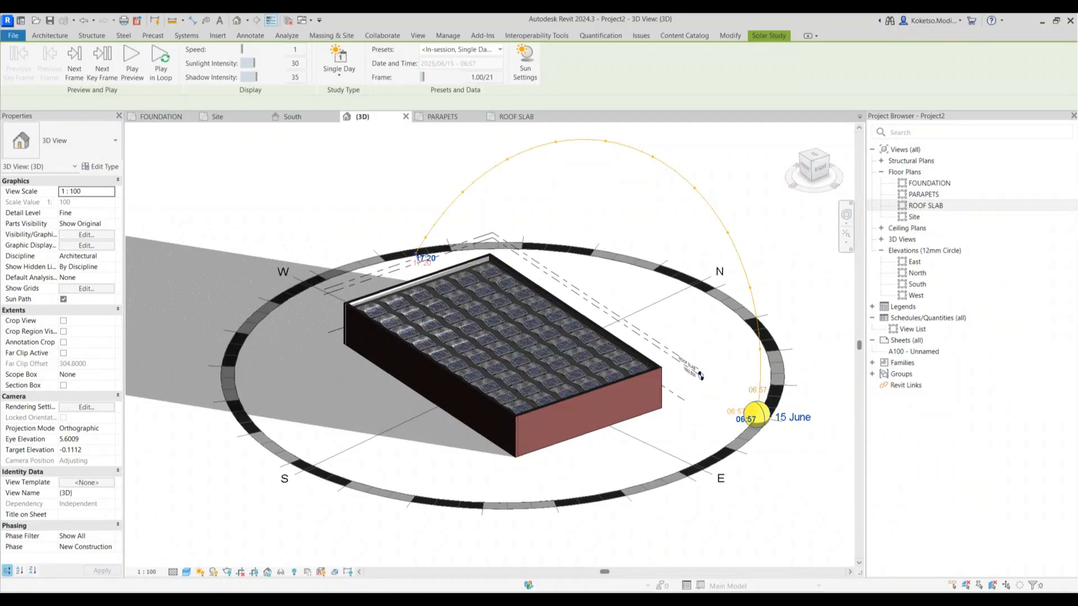